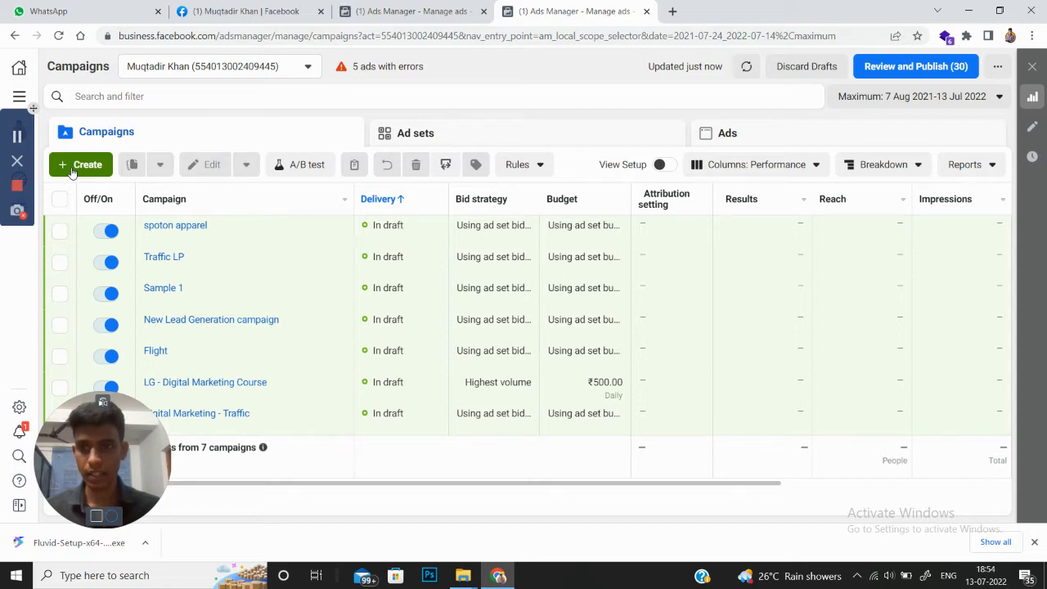
- Create a new campaign with the Lead Generation objective
left_click(75, 167)
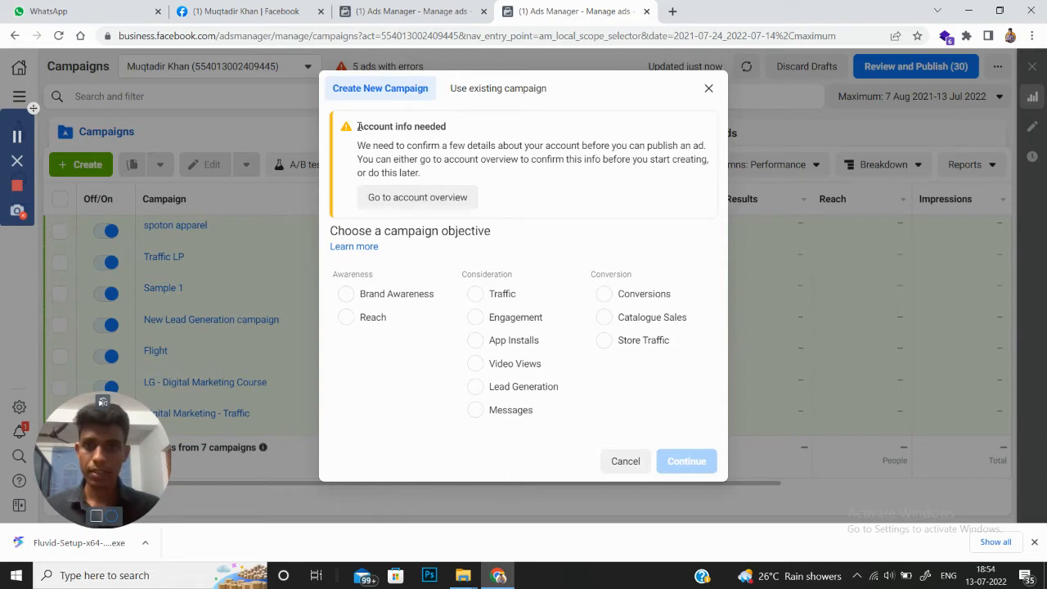
left_click_drag(358, 126, 448, 128)
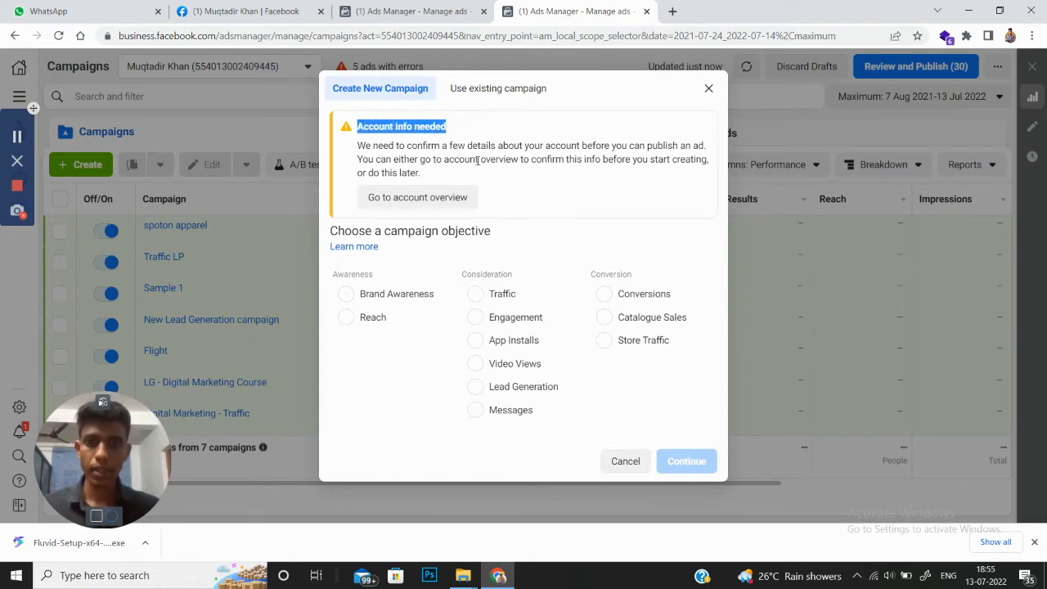
left_click(472, 173)
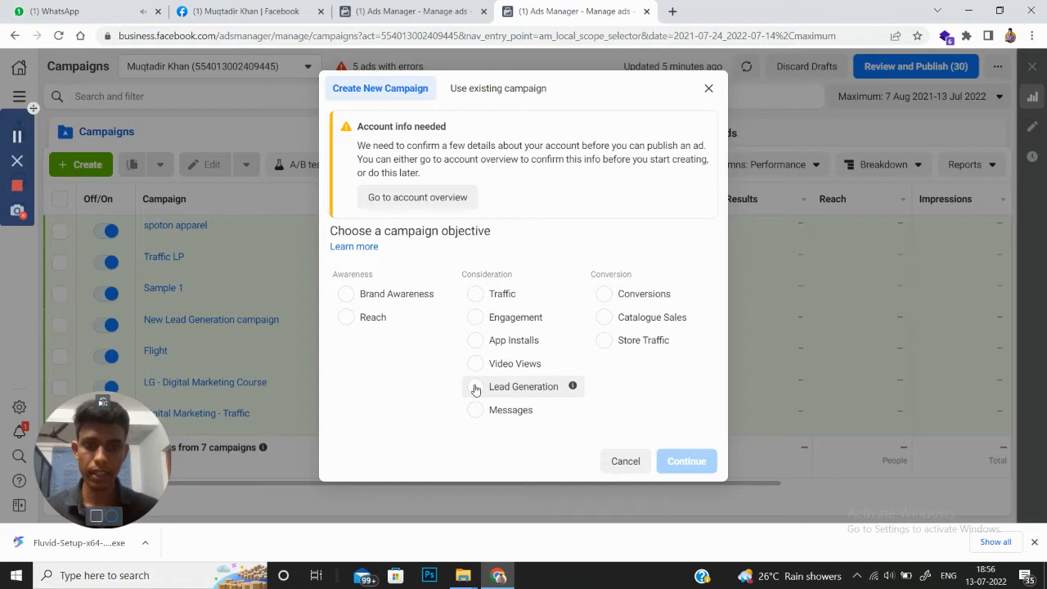
left_click(475, 391)
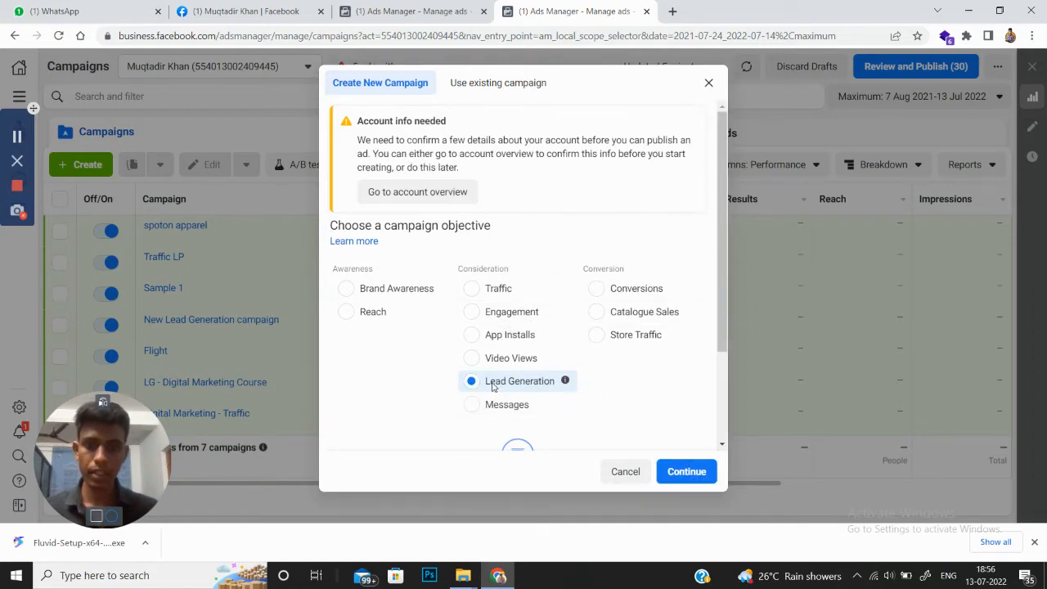
left_click(686, 474)
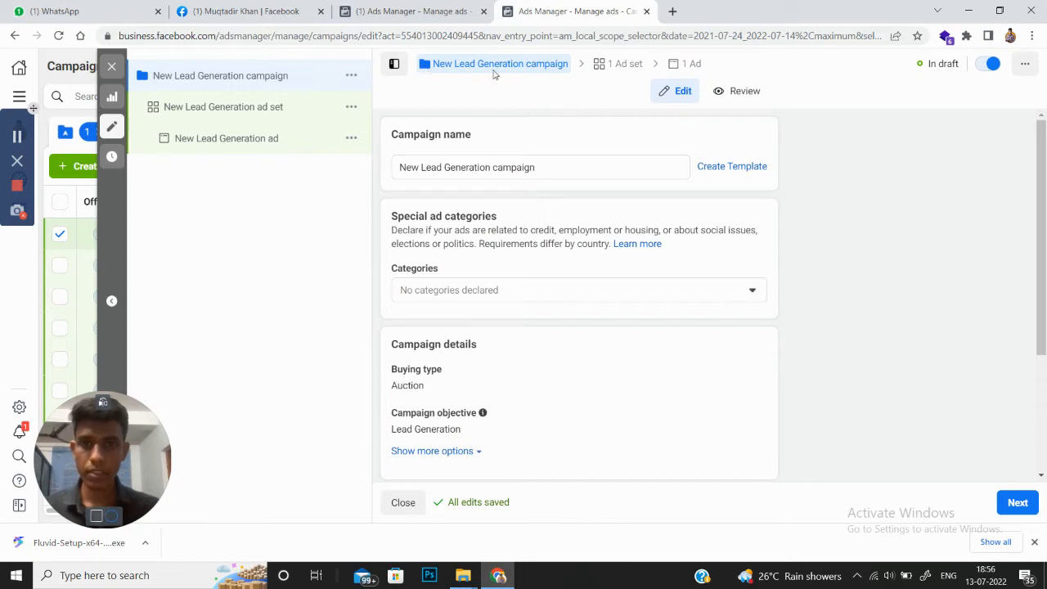
- Rename the new lead generation campaign as "Test | July"
left_click(553, 170)
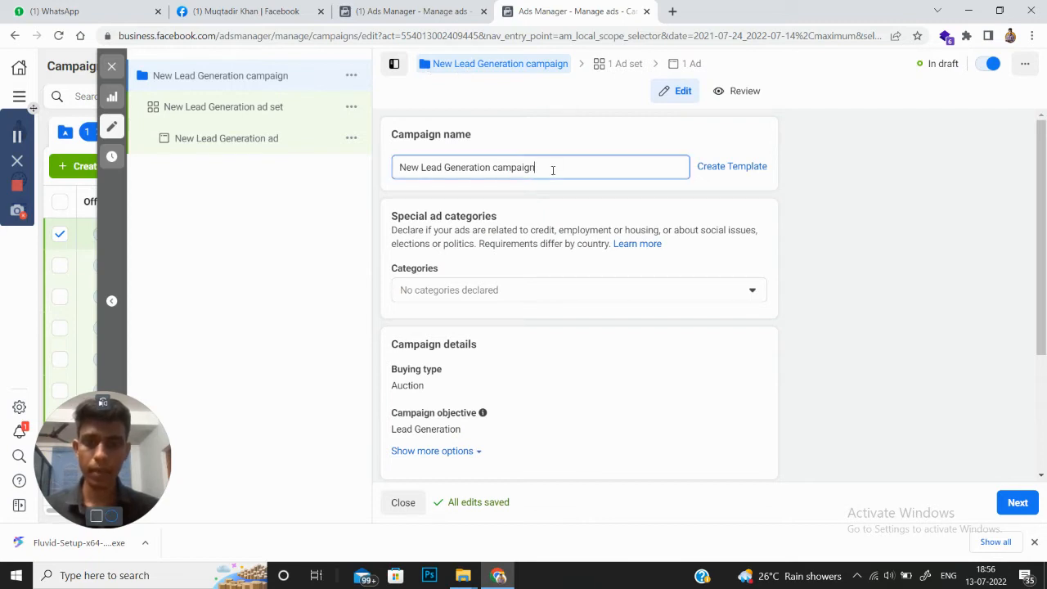
key("ctrl+a")
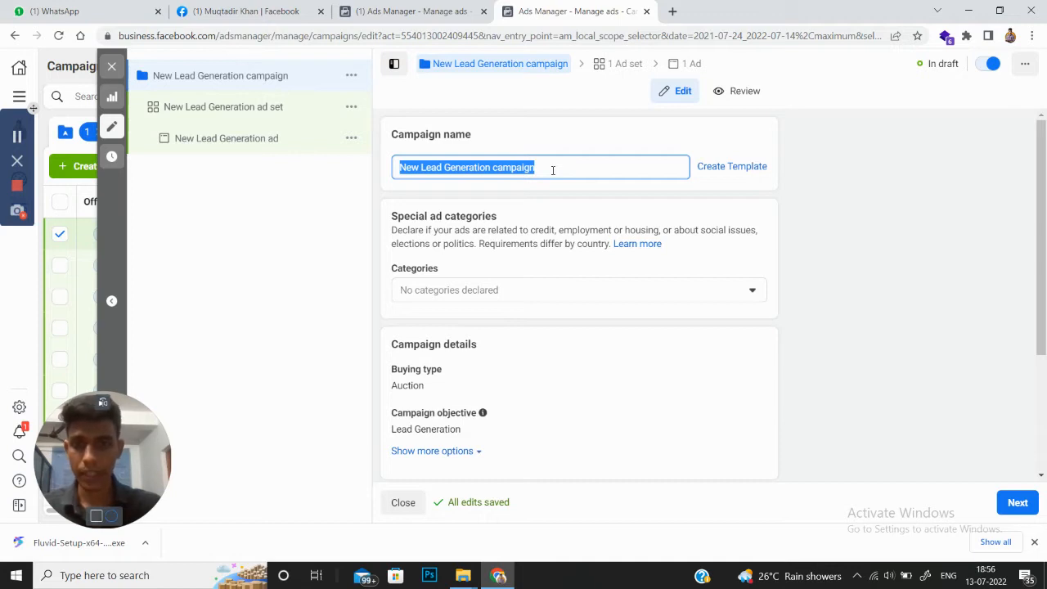
type("July")
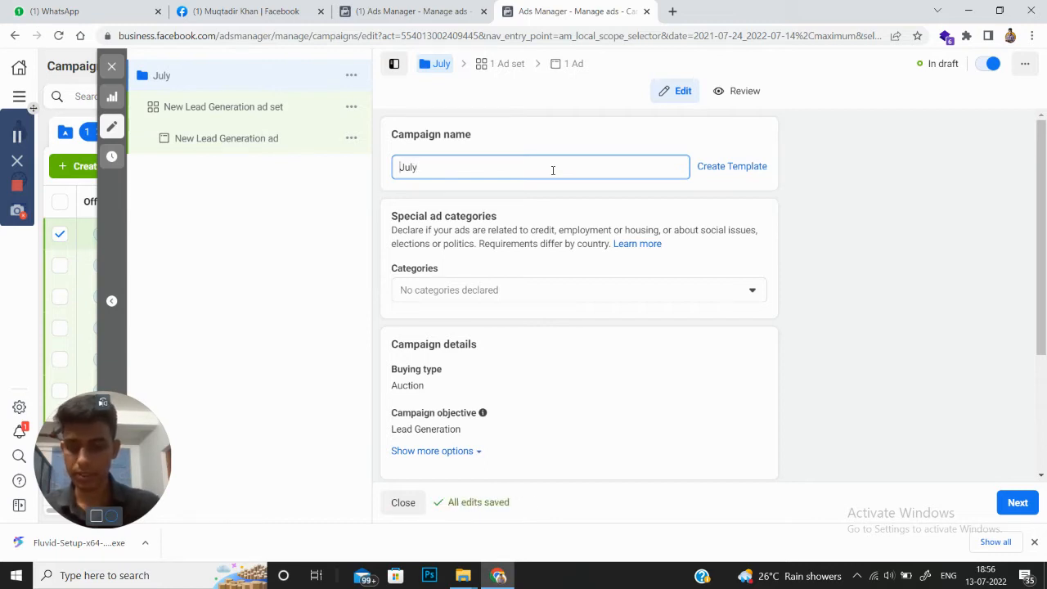
type("Test ")
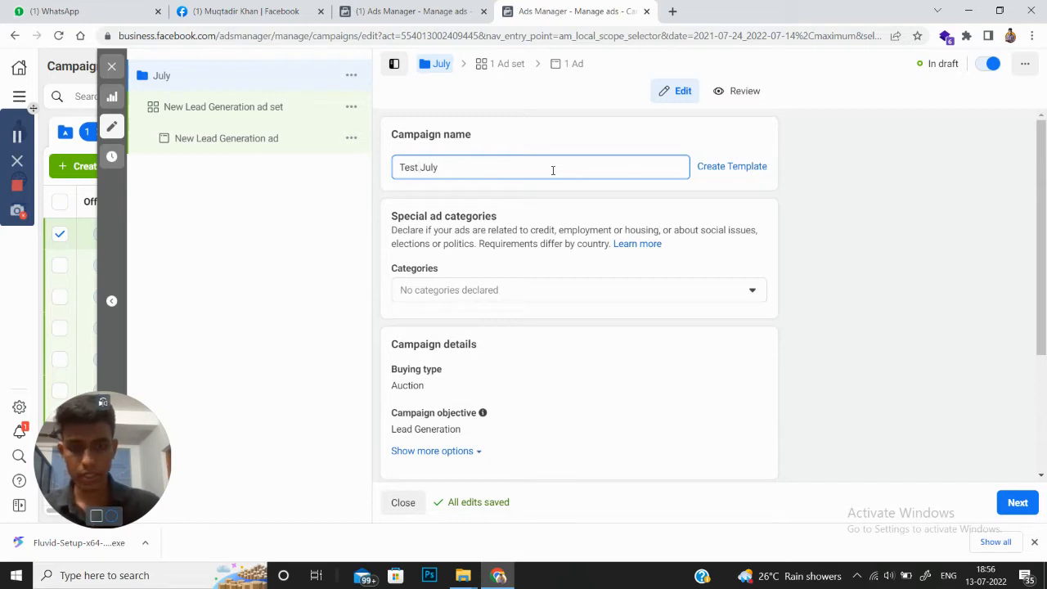
type("|")
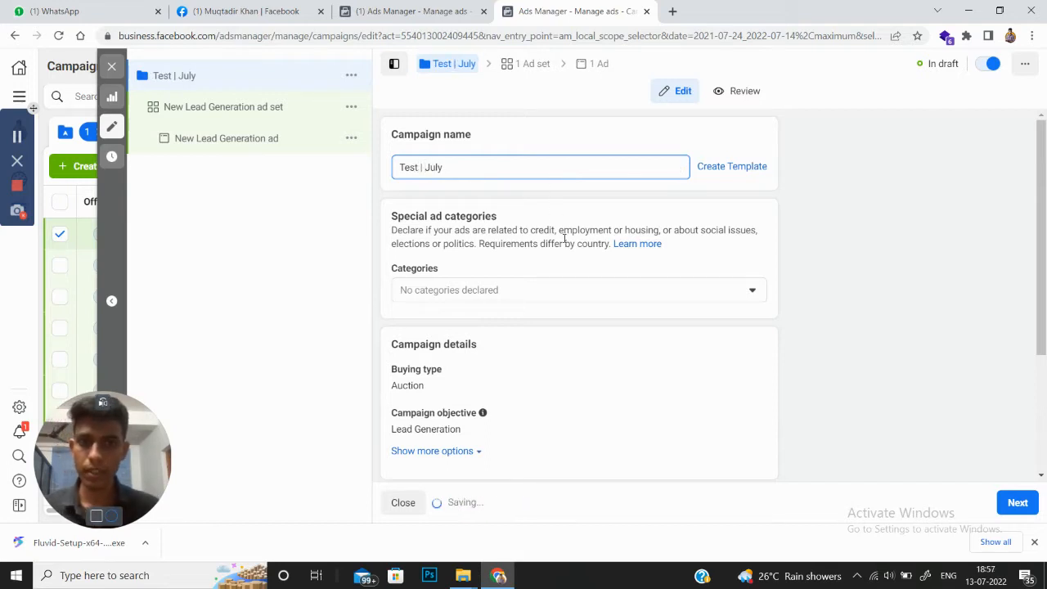
- Review the campaign details, A/B test and budget optimisation settings, and continue to the ad set without changing them
scroll(556, 246, "down", 2)
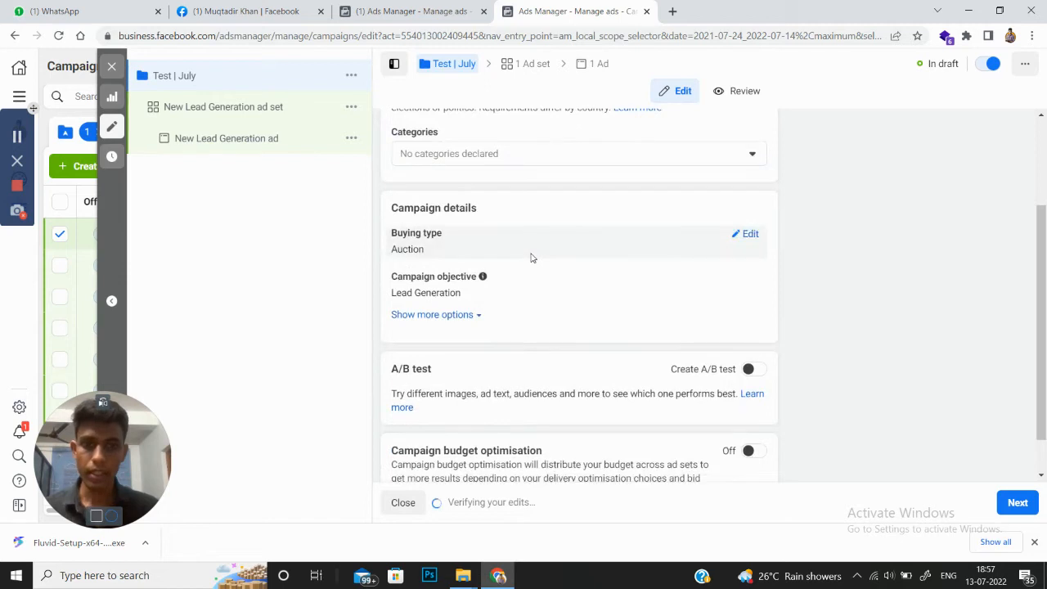
scroll(531, 258, "down", 1)
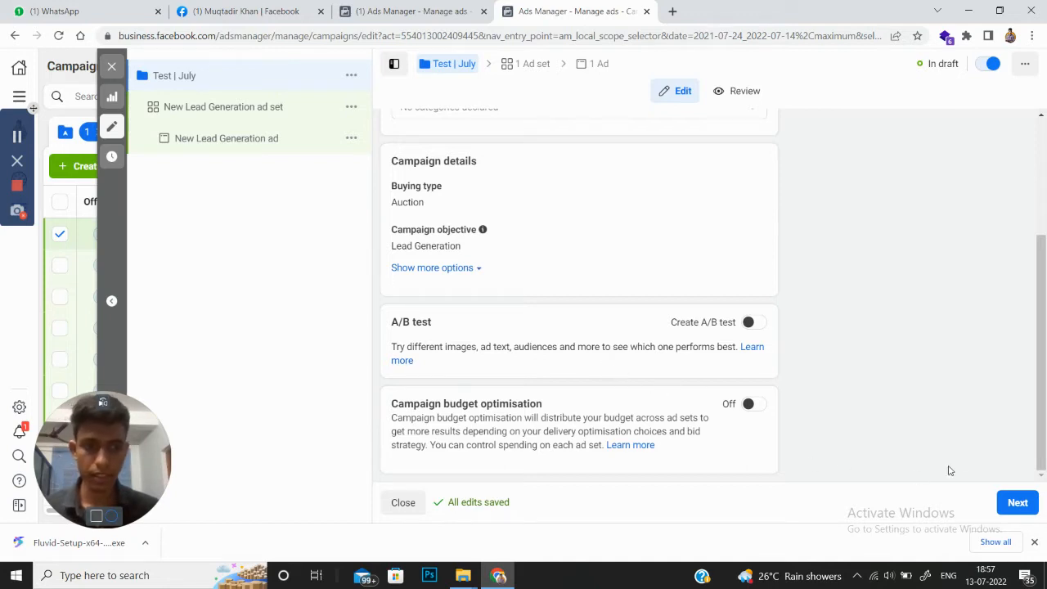
scroll(589, 263, "up", 1)
scroll(587, 264, "up", 2)
left_click(458, 167)
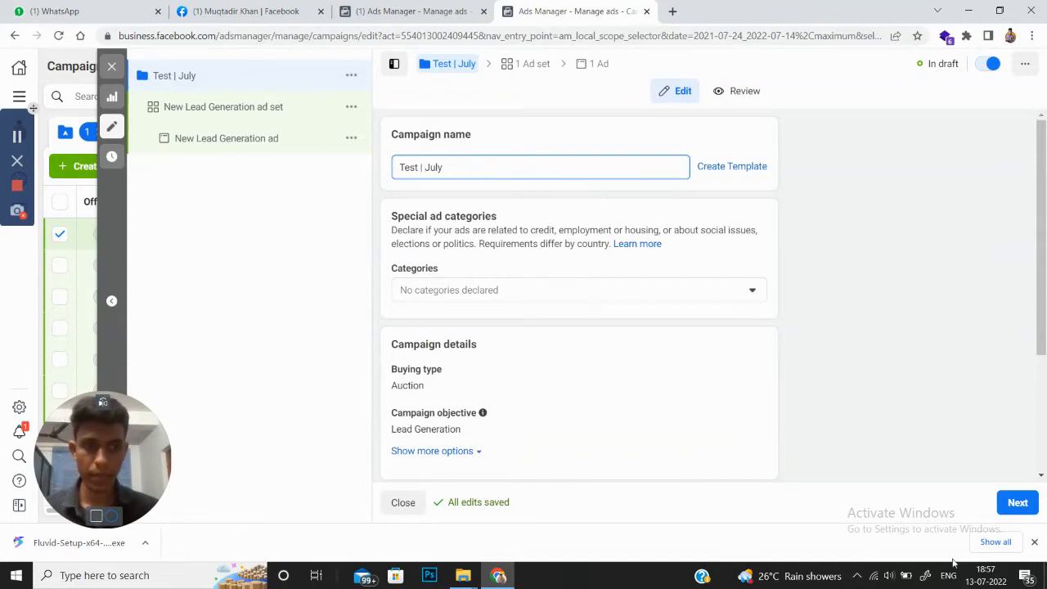
left_click(1016, 503)
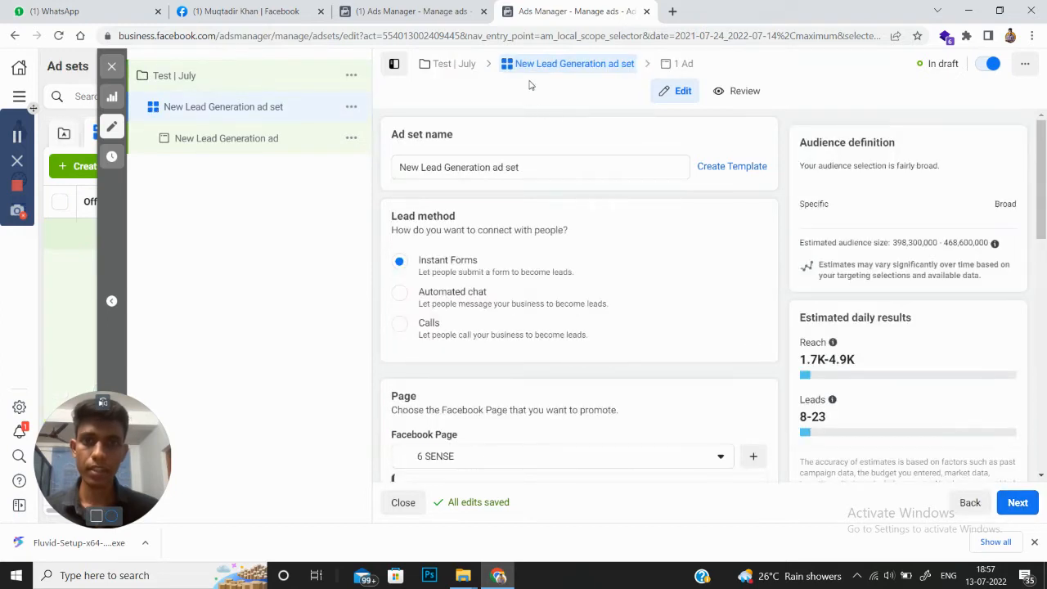
- Rename the lead generation ad set as "Test | 18-35"
triple_click(465, 139)
left_click(531, 167)
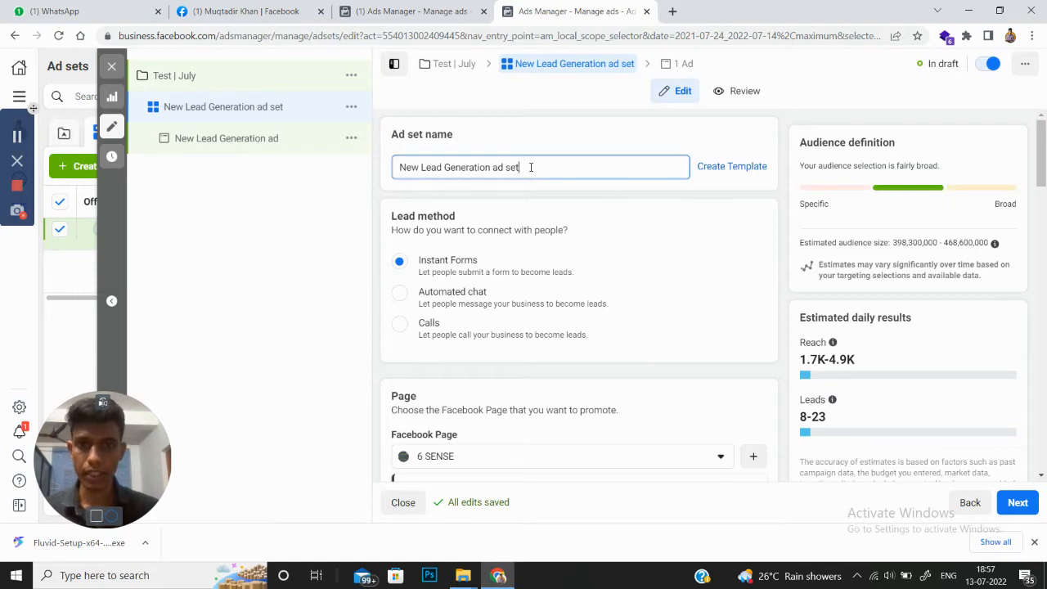
triple_click(531, 167)
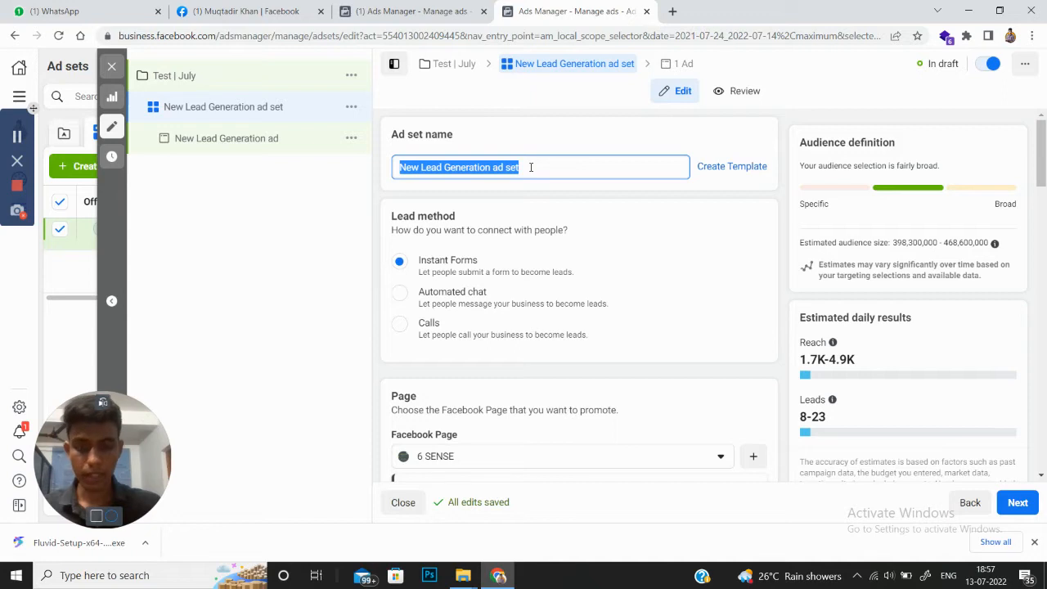
type("Test")
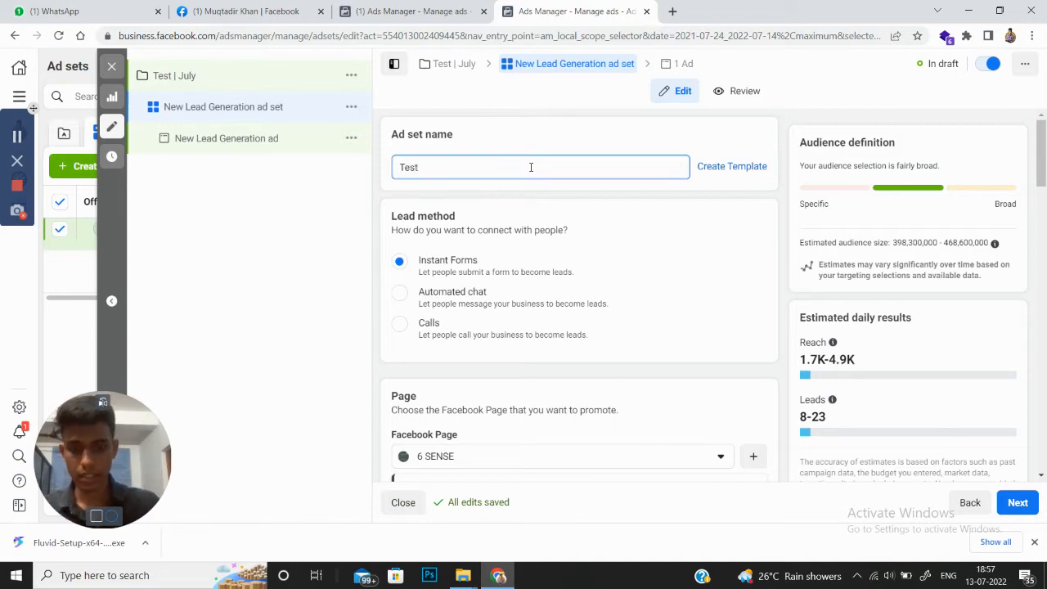
type(" |")
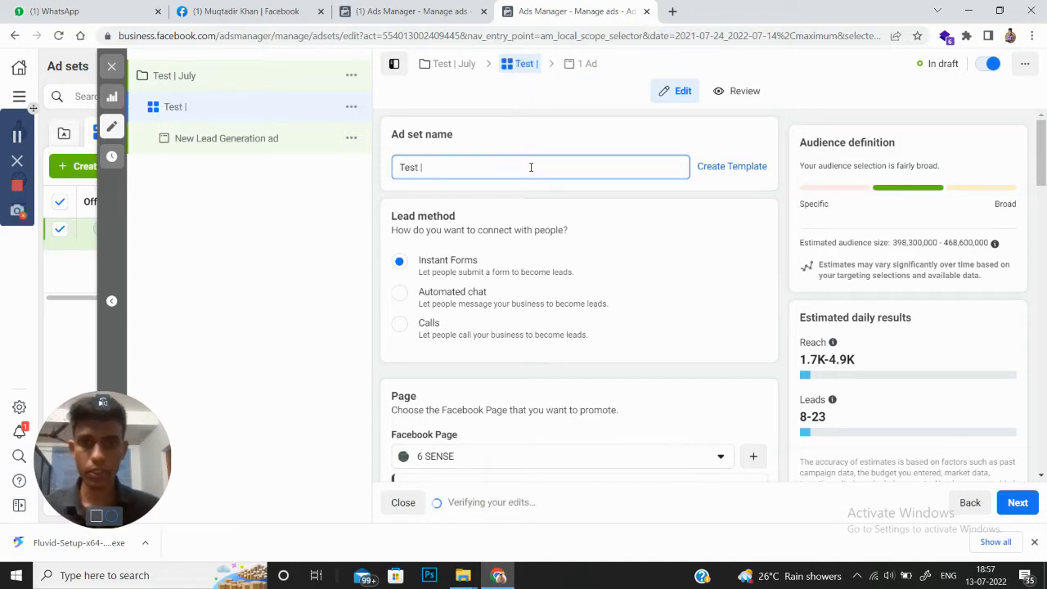
type(" 18")
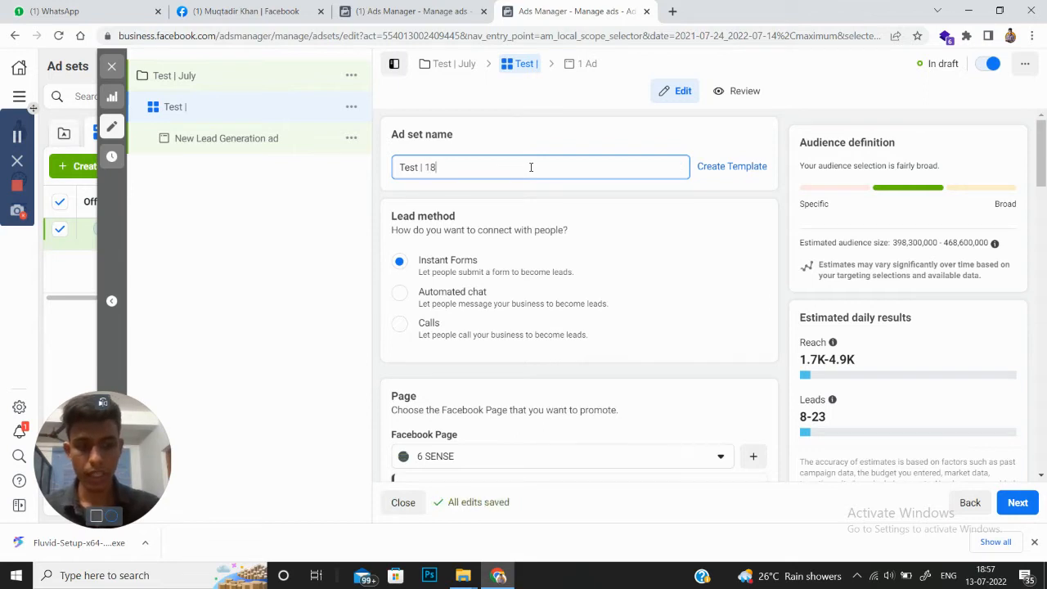
type("-35")
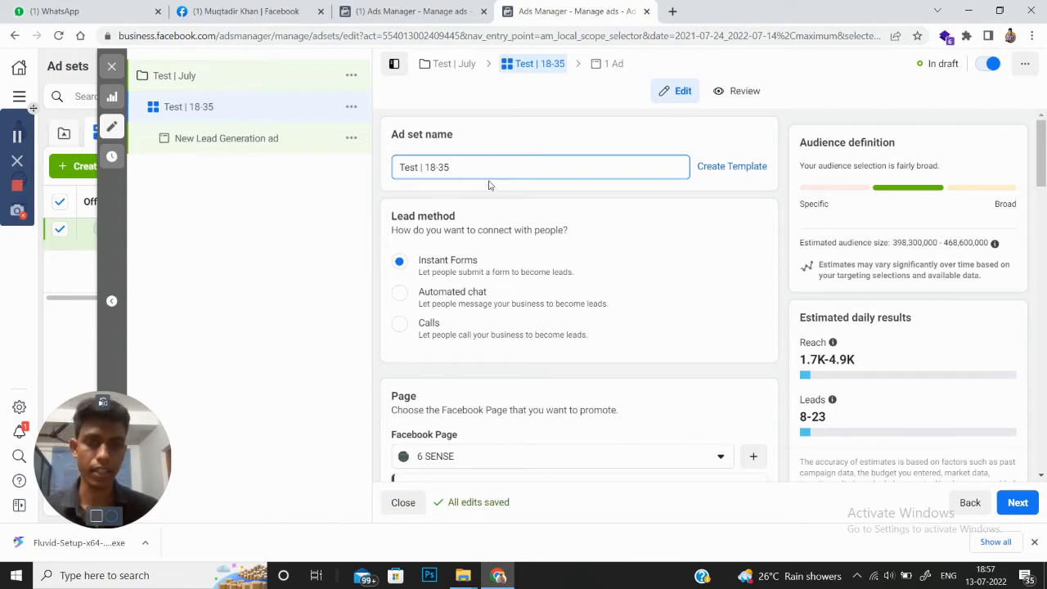
- Examine the ad set's lead method, Facebook Page, dynamic creative, catalogue and optimisation settings, down to the budget and schedule
scroll(505, 250, "down", 1)
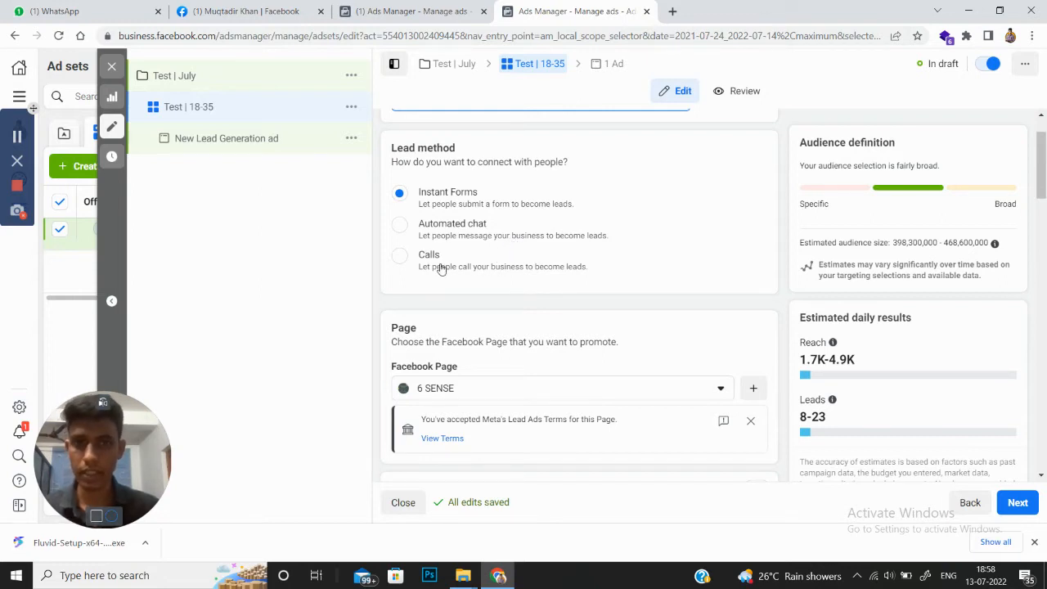
scroll(440, 269, "down", 1)
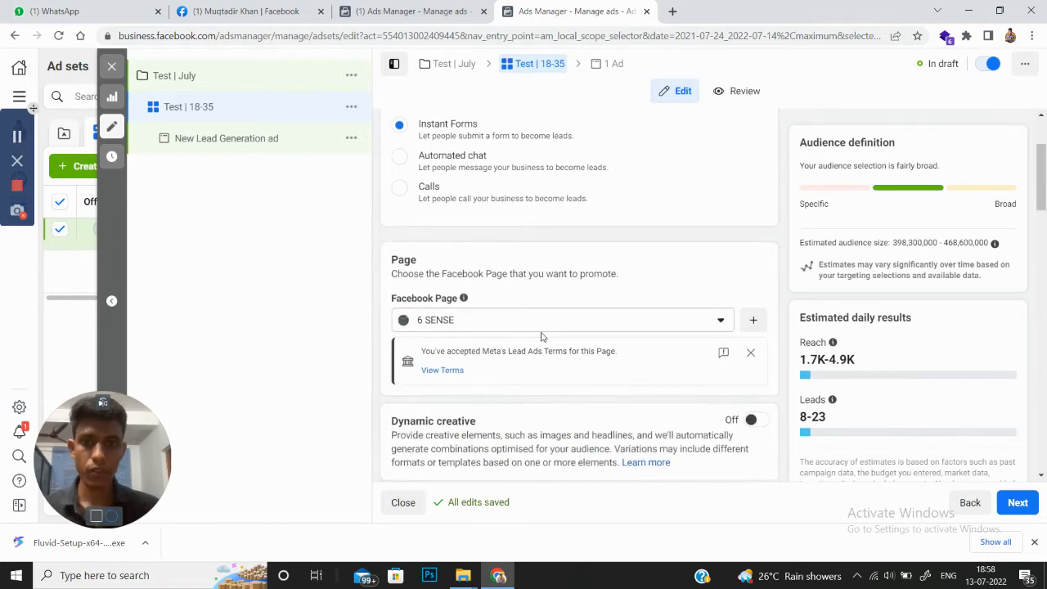
scroll(425, 270, "down", 2)
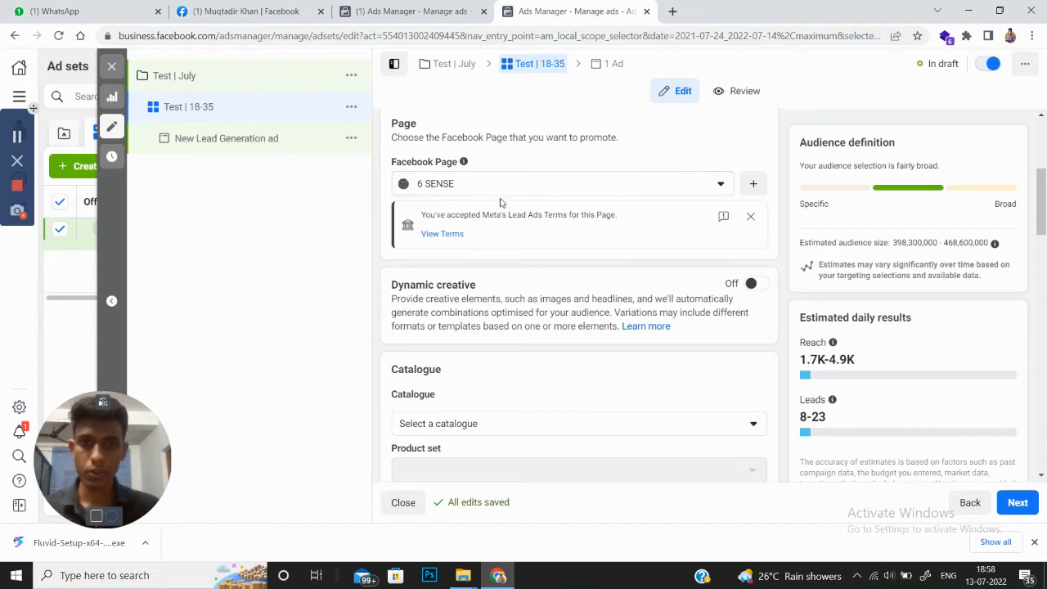
scroll(545, 315, "down", 3)
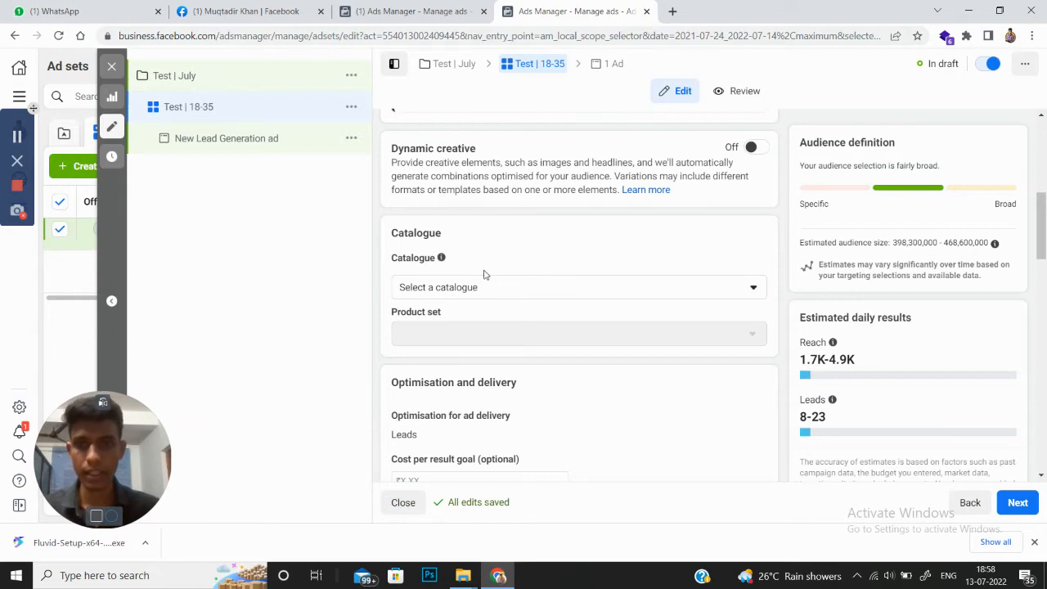
scroll(488, 277, "down", 1)
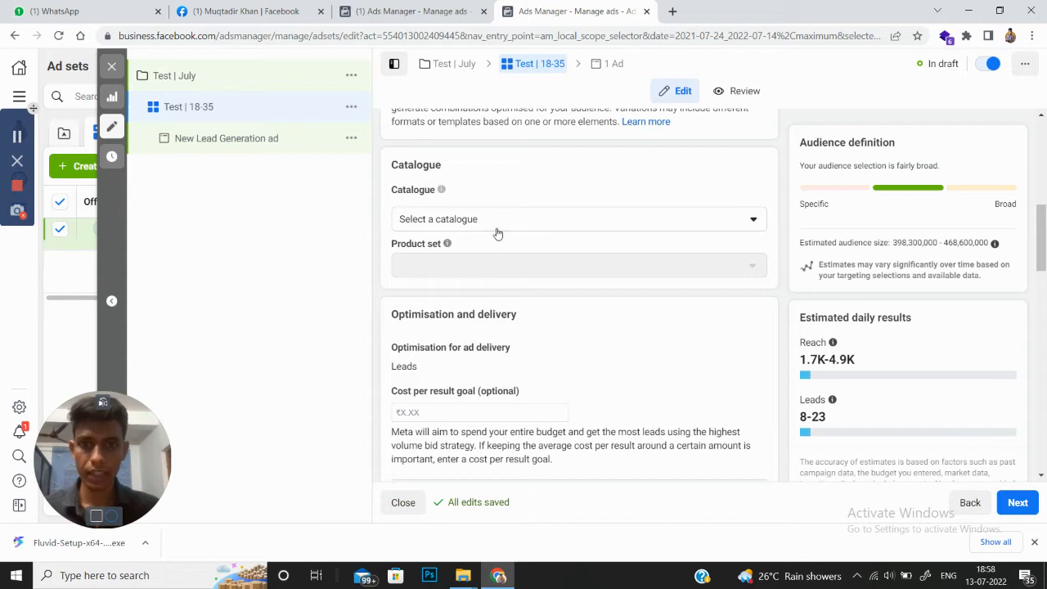
scroll(499, 309, "down", 2)
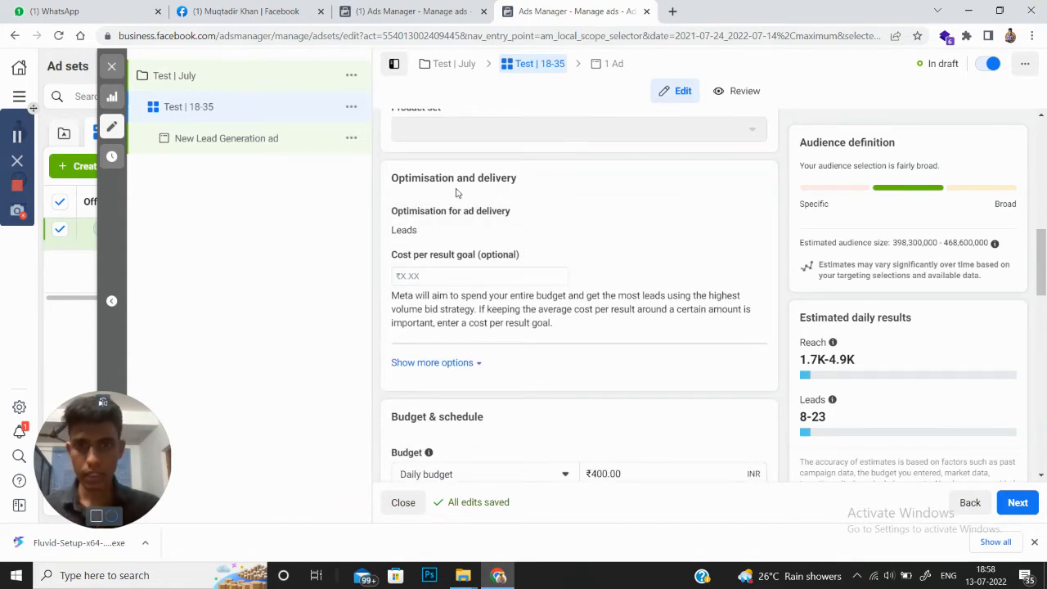
scroll(425, 245, "down", 2)
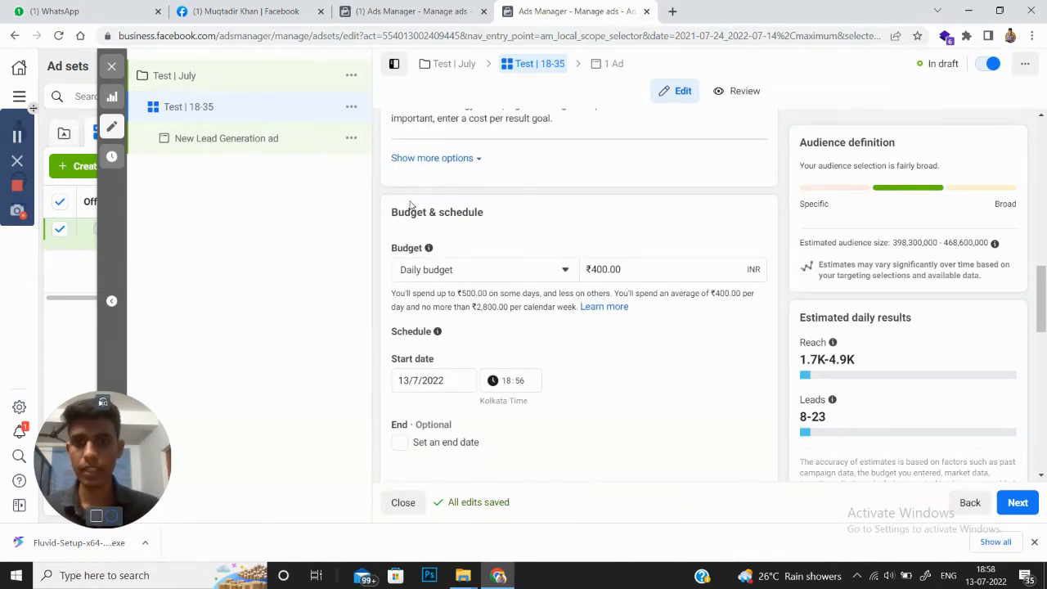
- Choose a daily budget for the ad set and set its amount to ₹200
left_click(493, 275)
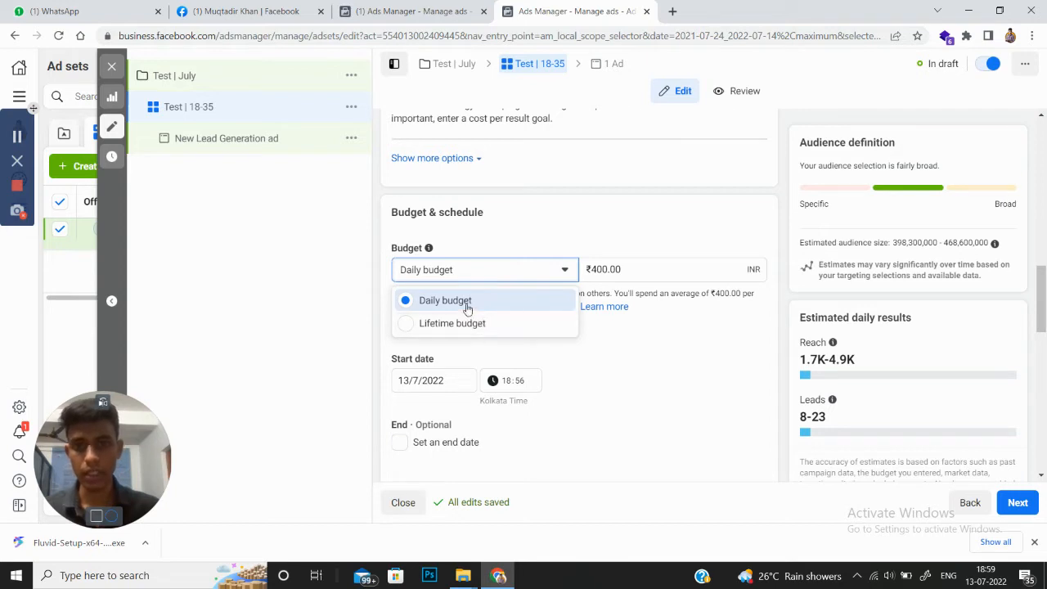
left_click(468, 304)
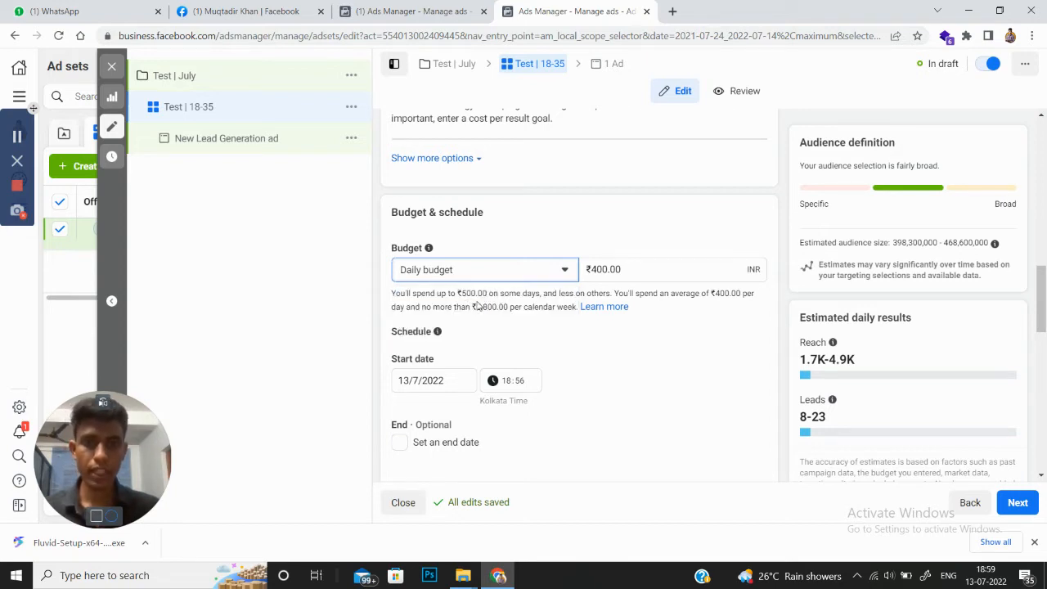
double_click(601, 272)
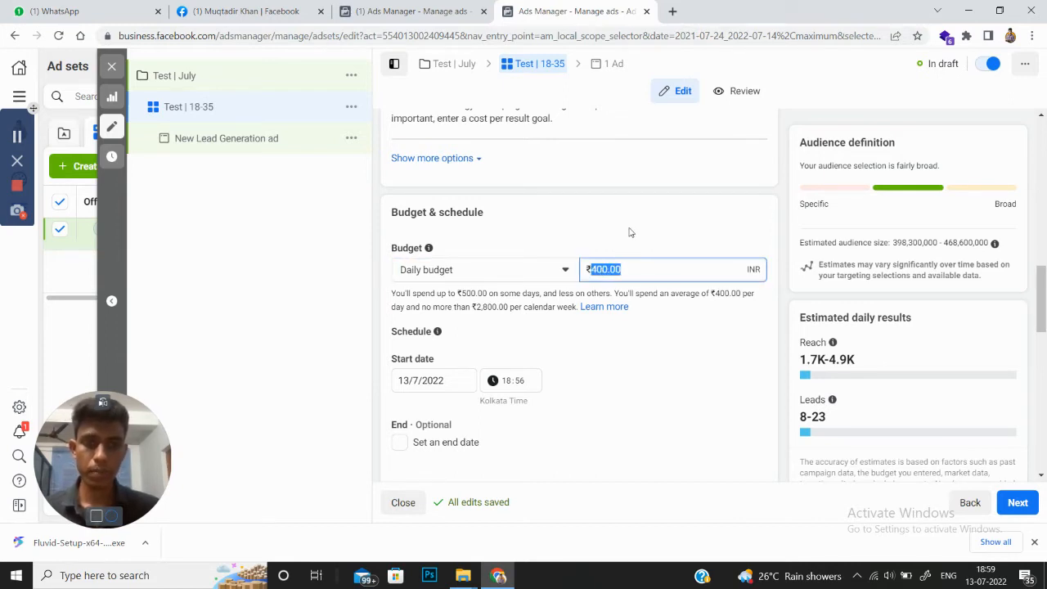
type("200")
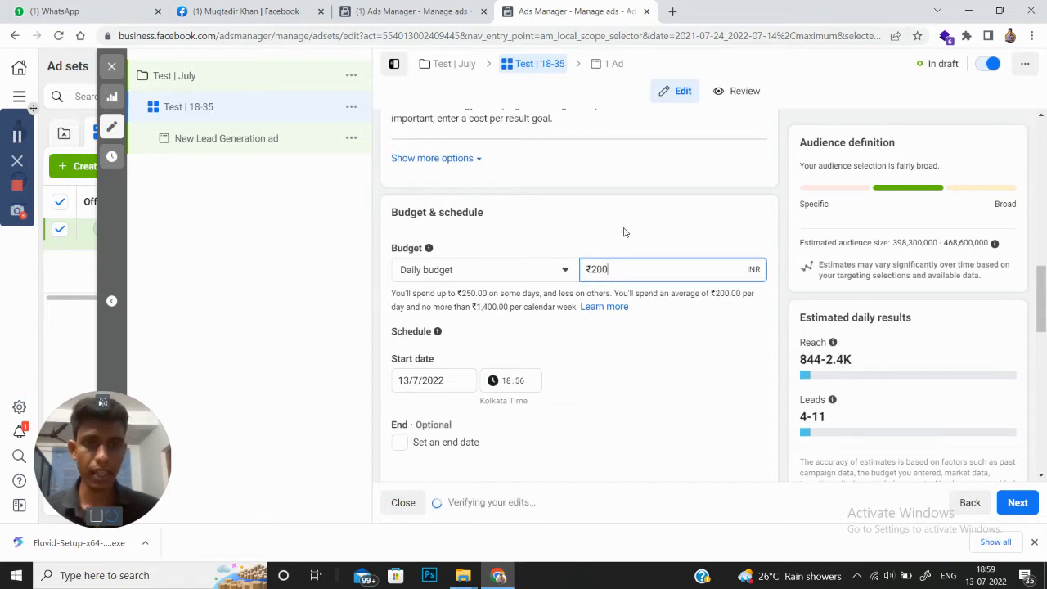
left_click(623, 232)
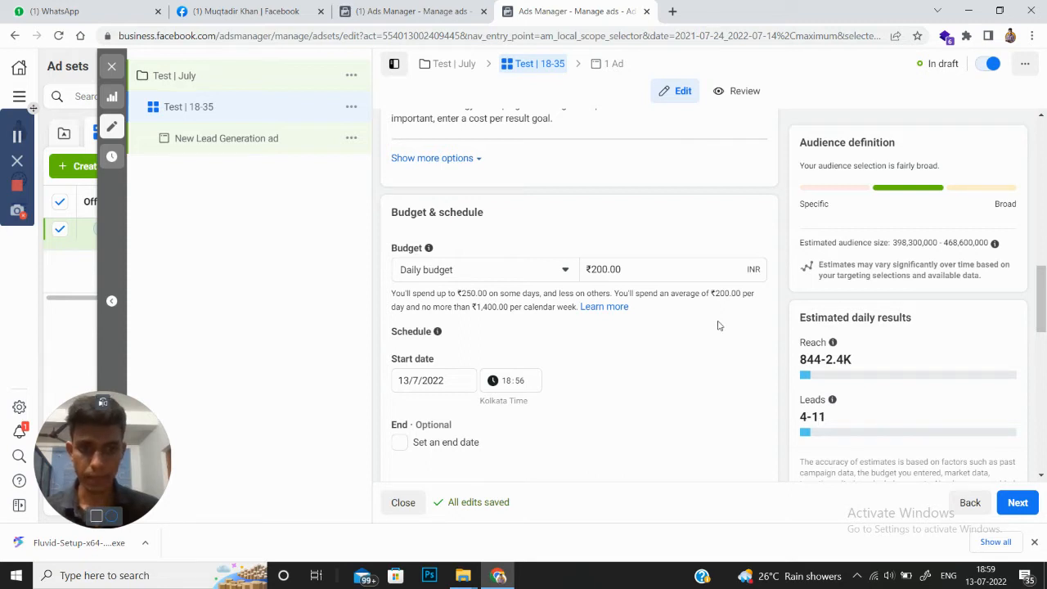
- Set the ad set's daily budget to ₹800
left_click_drag(631, 270, 592, 272)
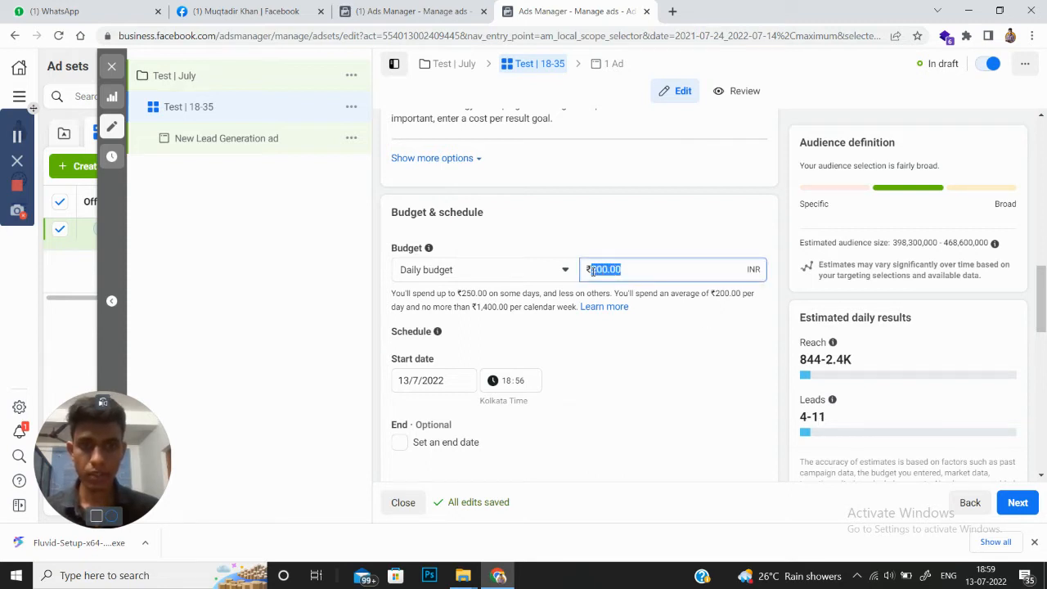
type("1")
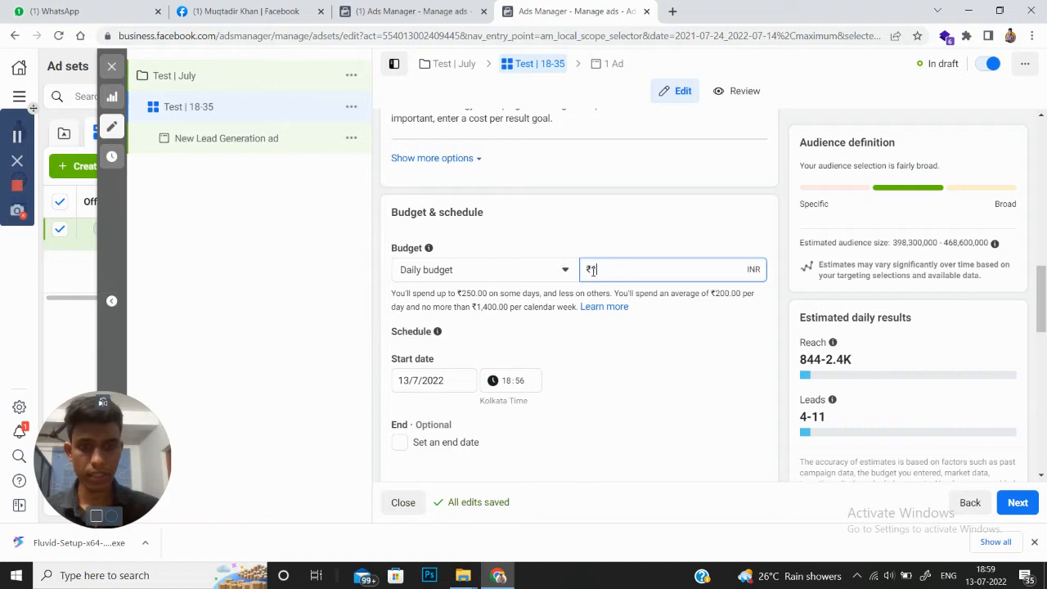
type("00")
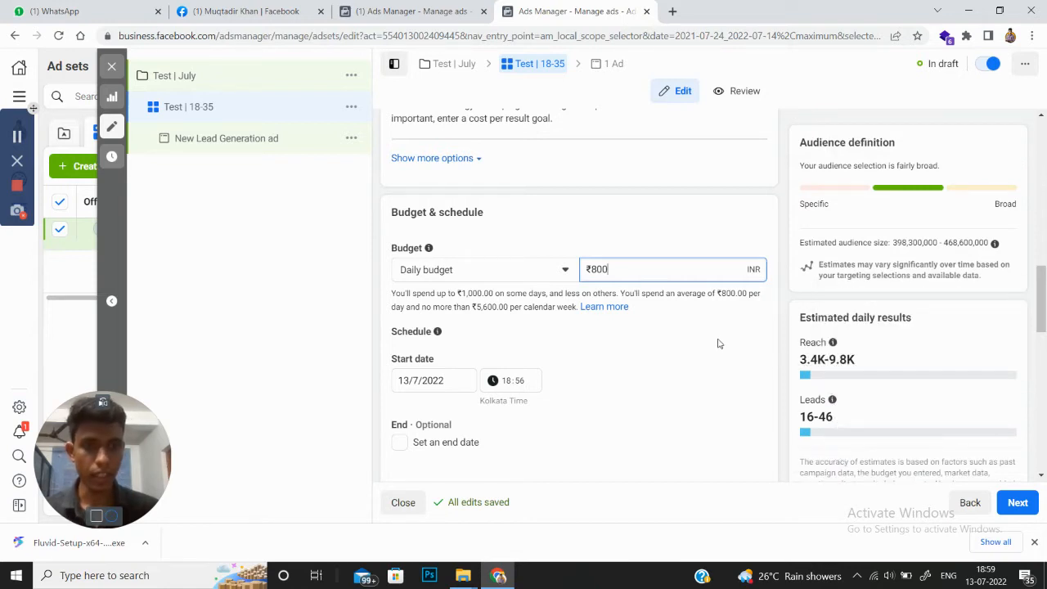
- Set the ad set's daily budget to ₹200
mouse_move(830, 411)
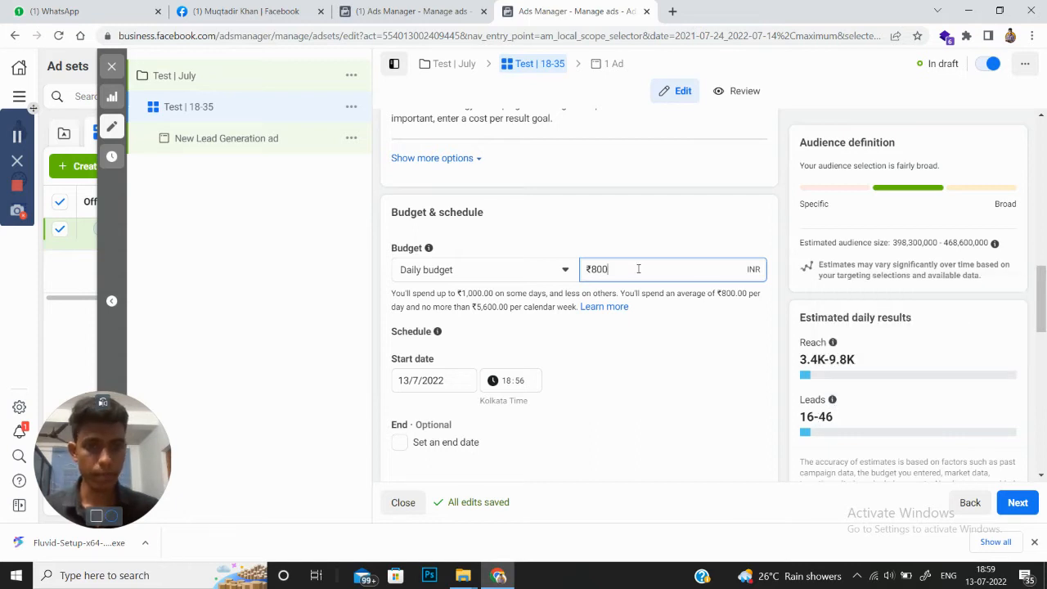
left_click_drag(622, 269, 589, 269)
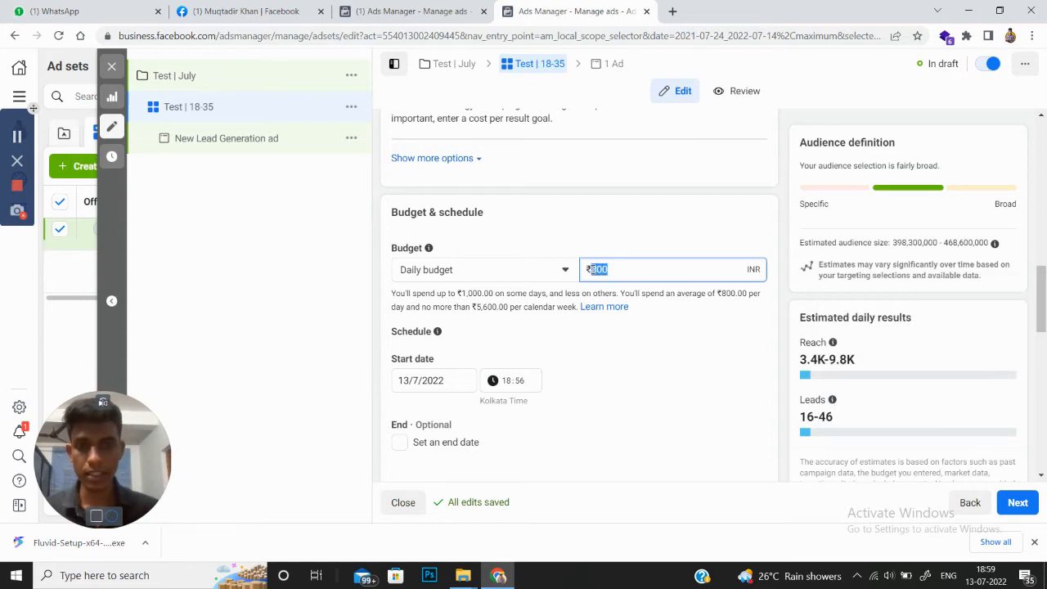
type("200")
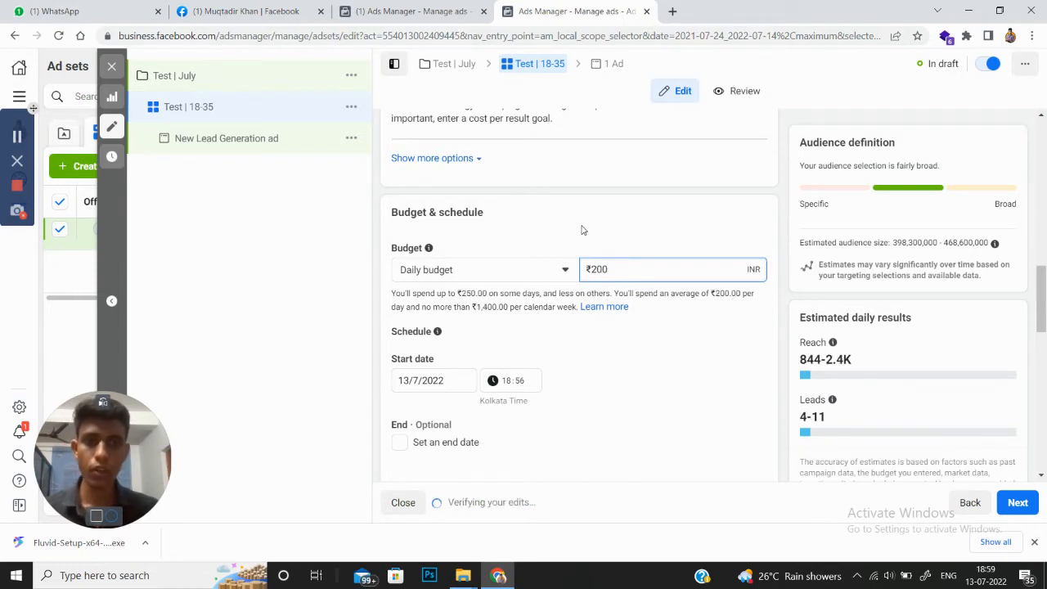
left_click(582, 230)
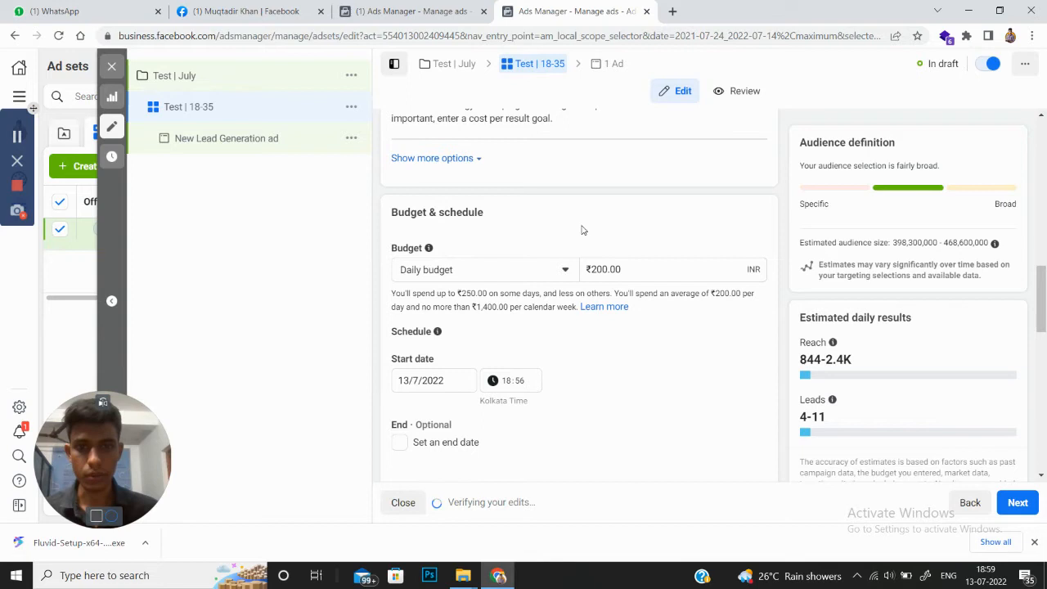
- Schedule the ad set to start on 14/7/2022 at 10:00
scroll(559, 243, "down", 3)
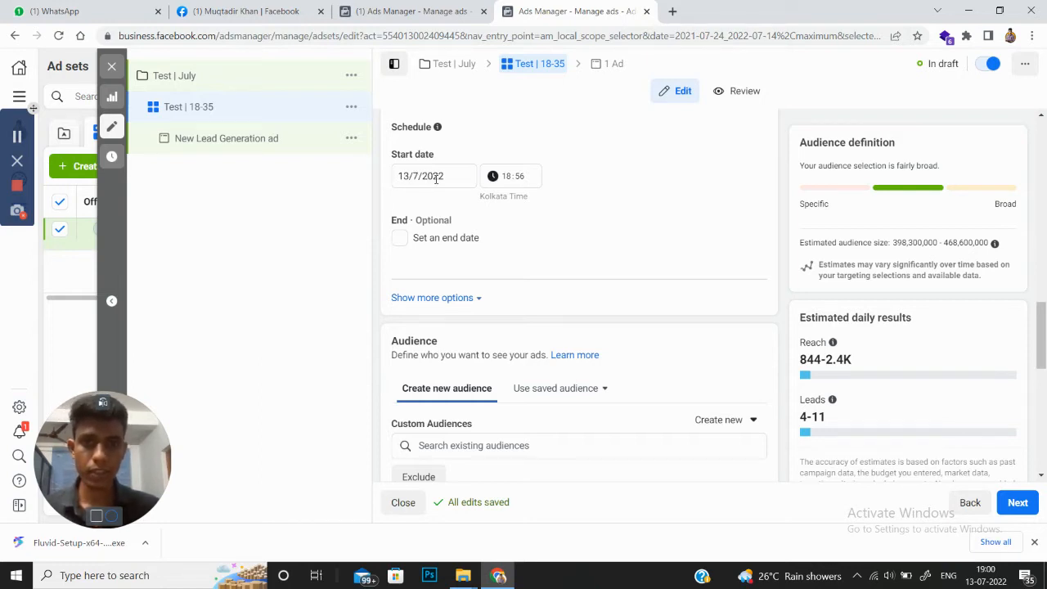
left_click(513, 178)
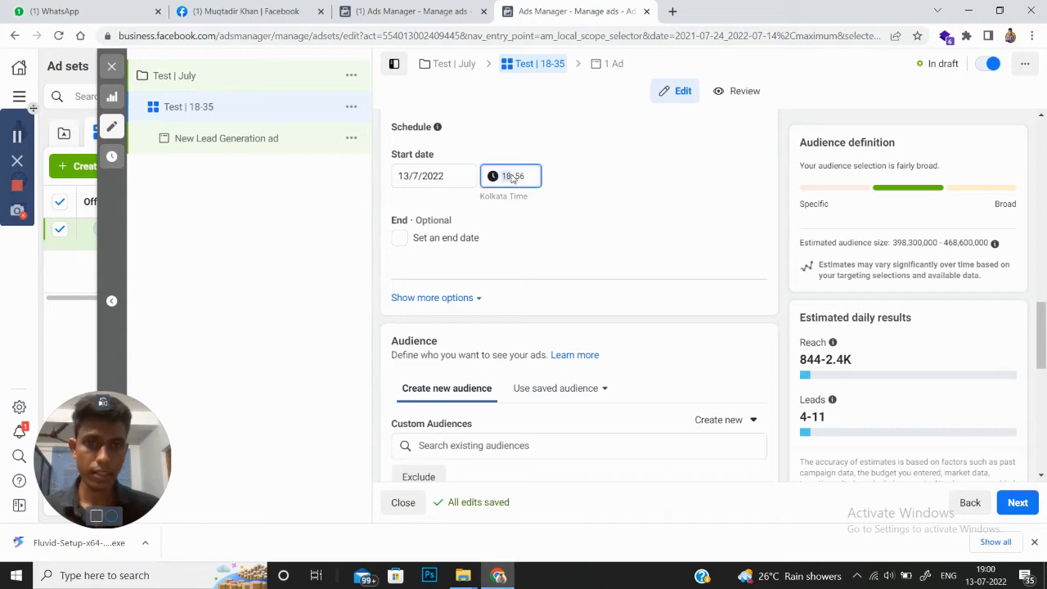
left_click(458, 175)
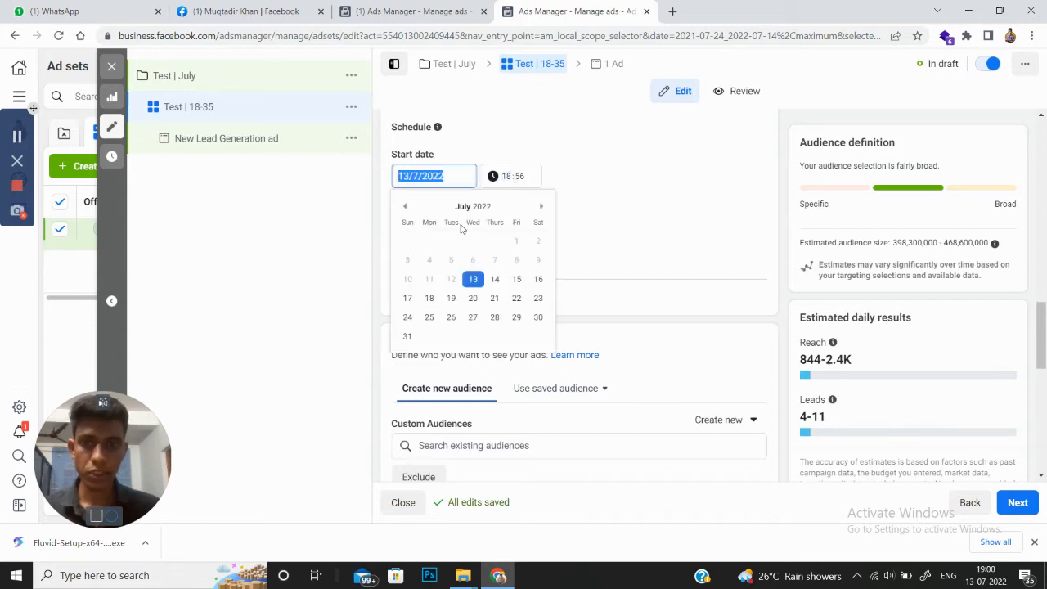
left_click(494, 282)
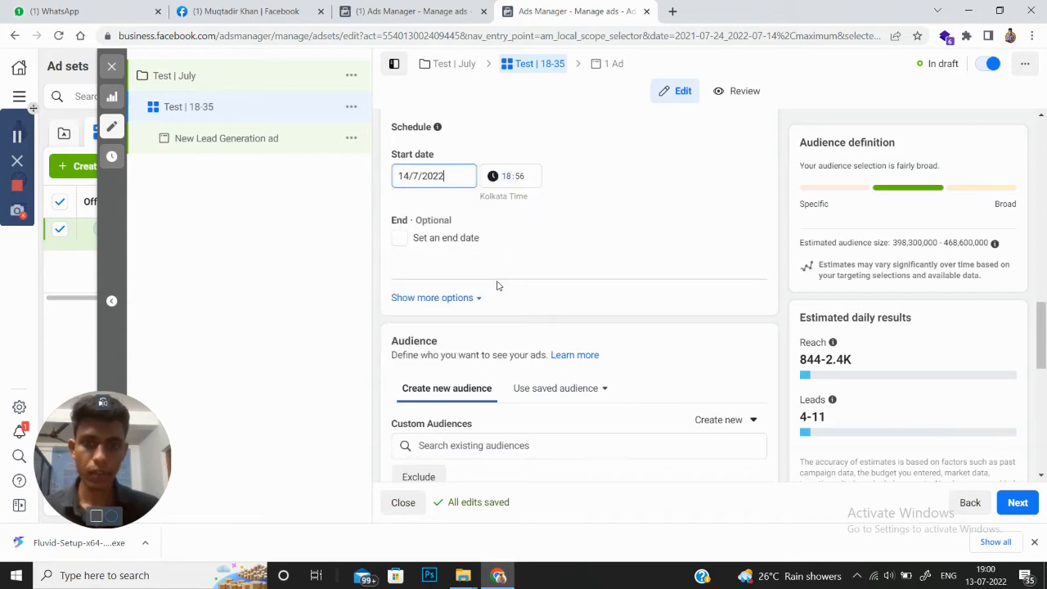
left_click(504, 178)
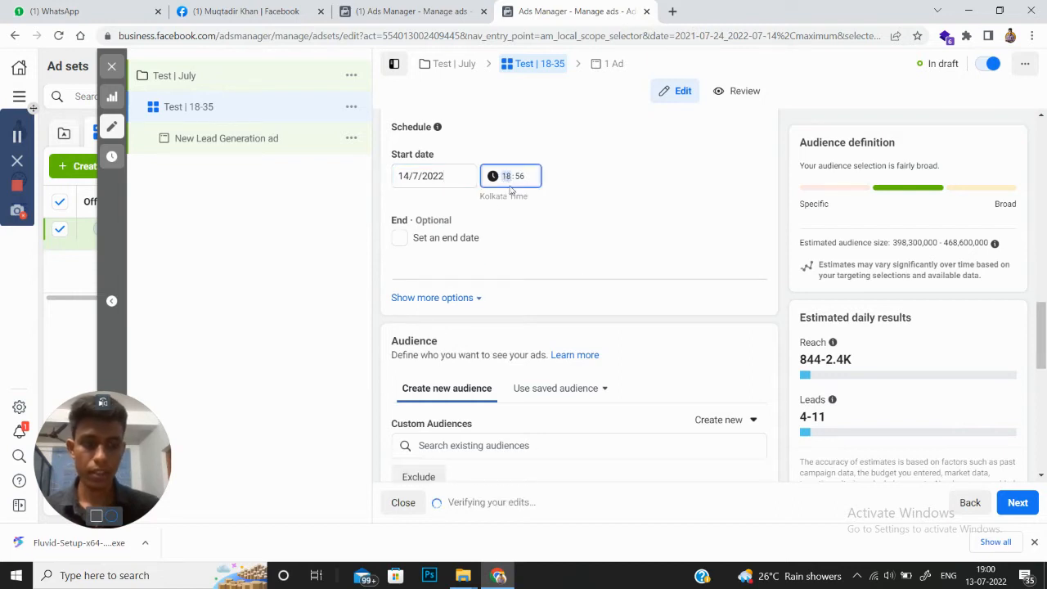
type("1")
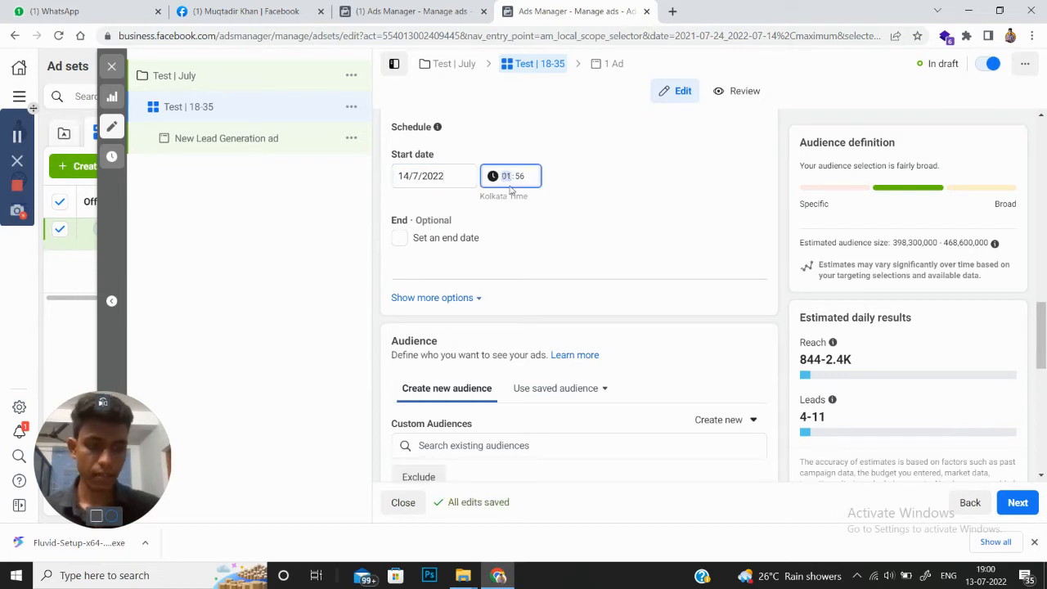
left_click(523, 181)
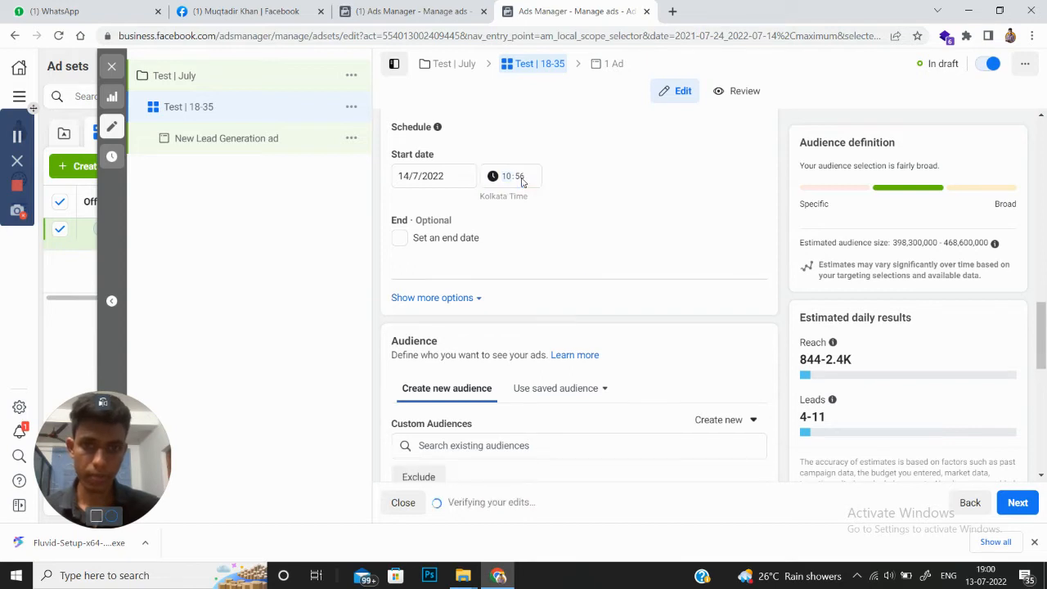
type("00")
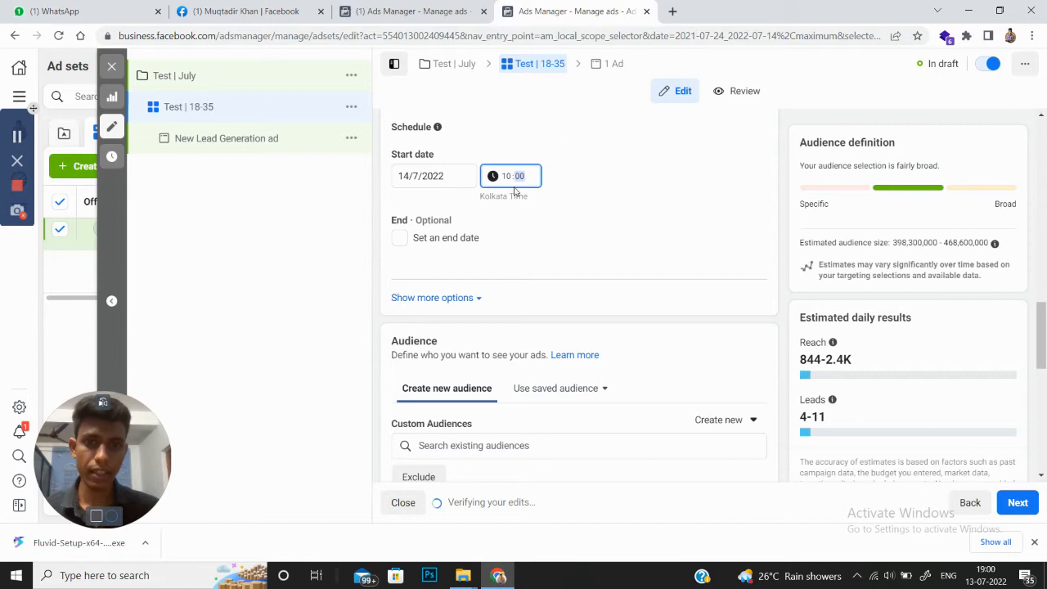
left_click(599, 182)
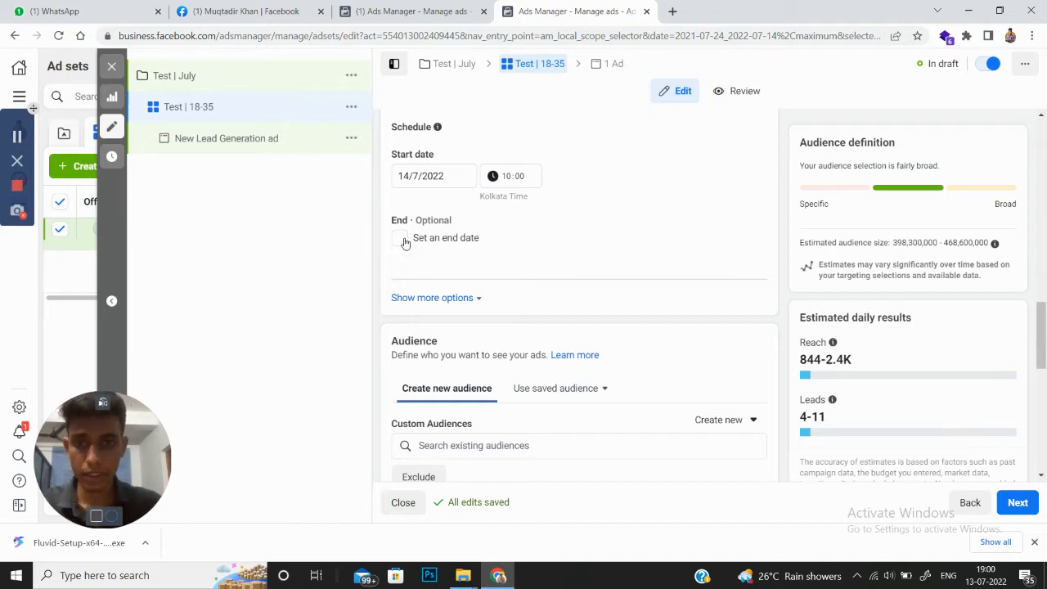
- Add an end date of 21/7/2022 to the ad set's schedule, and remove the end date again
left_click(404, 242)
left_click(405, 269)
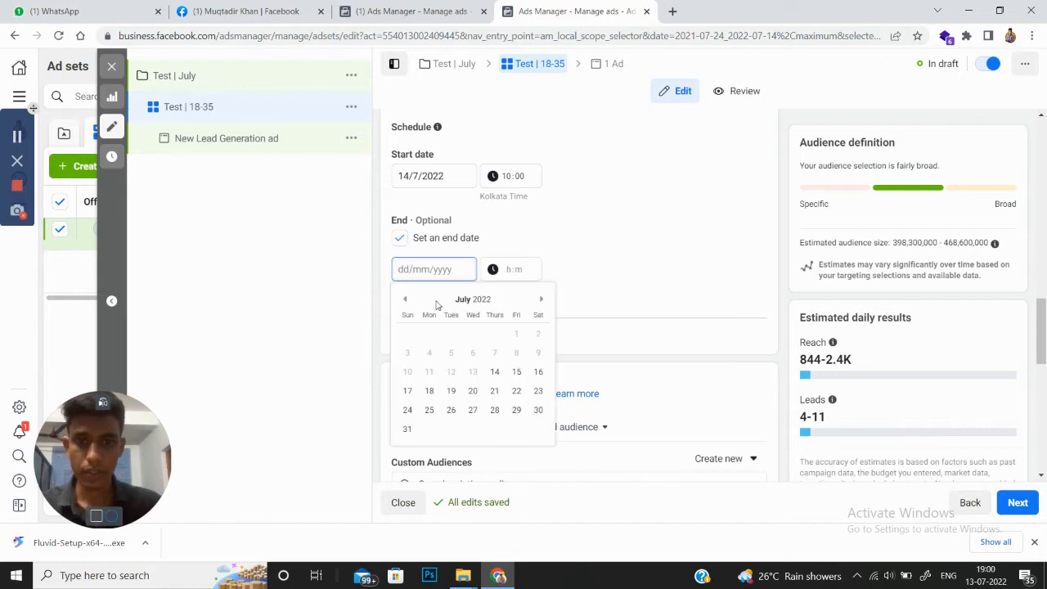
left_click(494, 391)
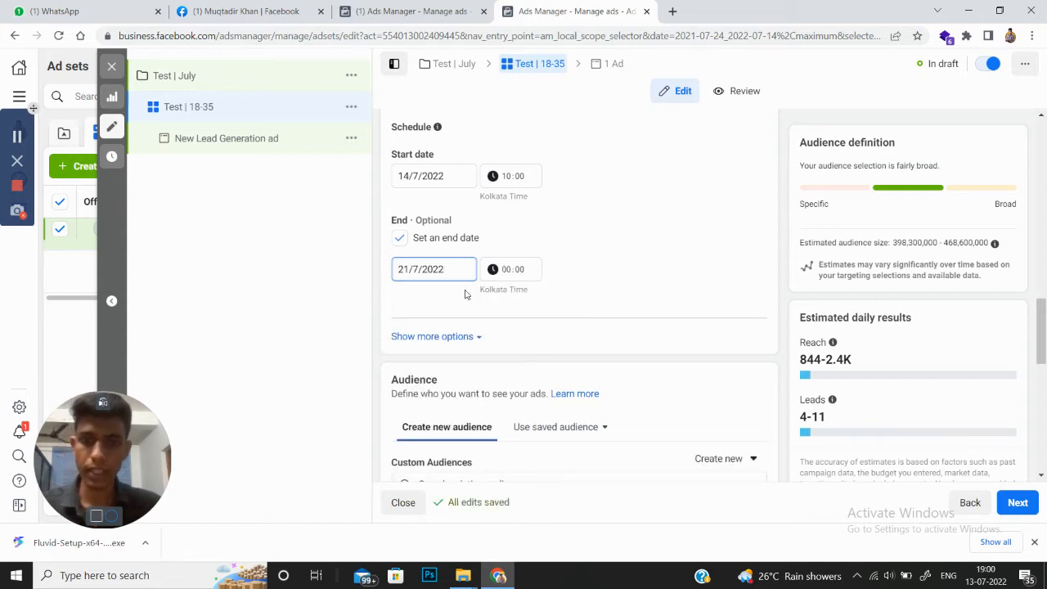
left_click(402, 238)
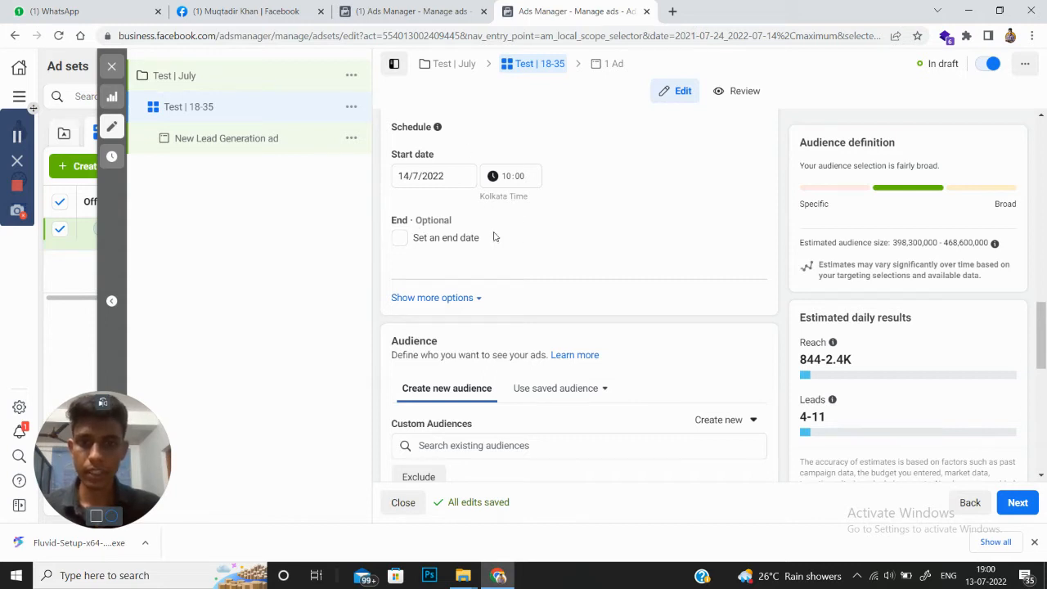
- Replace India with Maharashtra, India as the audience location, for people living in or recently in this location
scroll(493, 236, "down", 3)
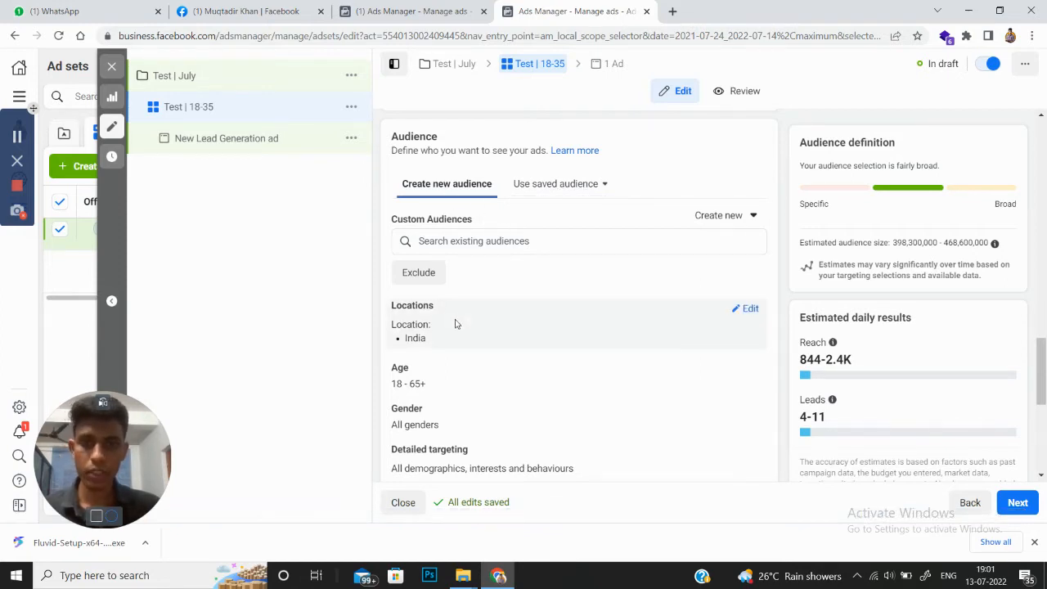
scroll(449, 307, "down", 1)
scroll(446, 278, "down", 1)
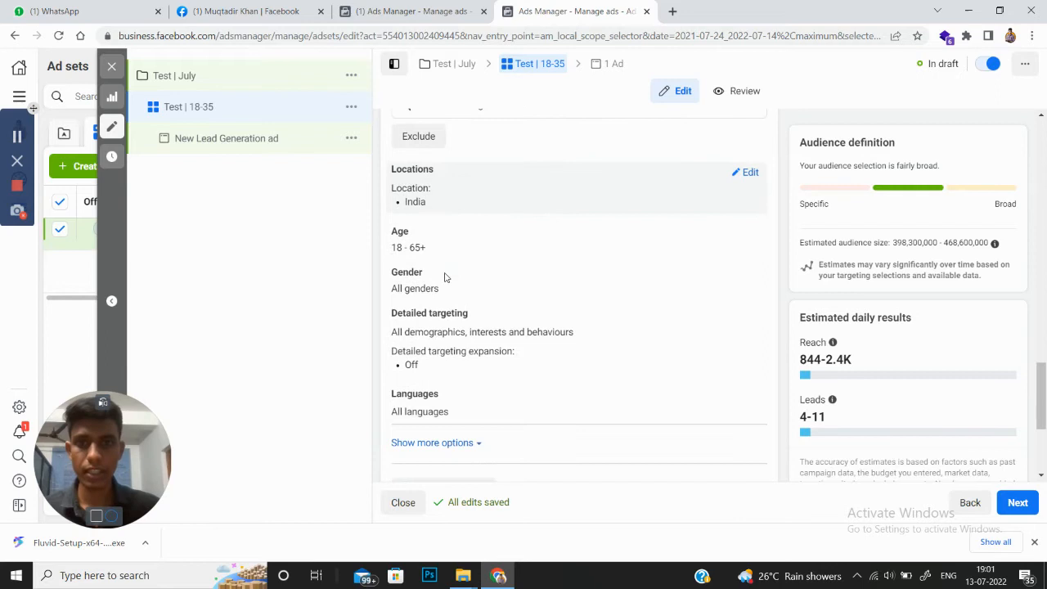
mouse_move(440, 170)
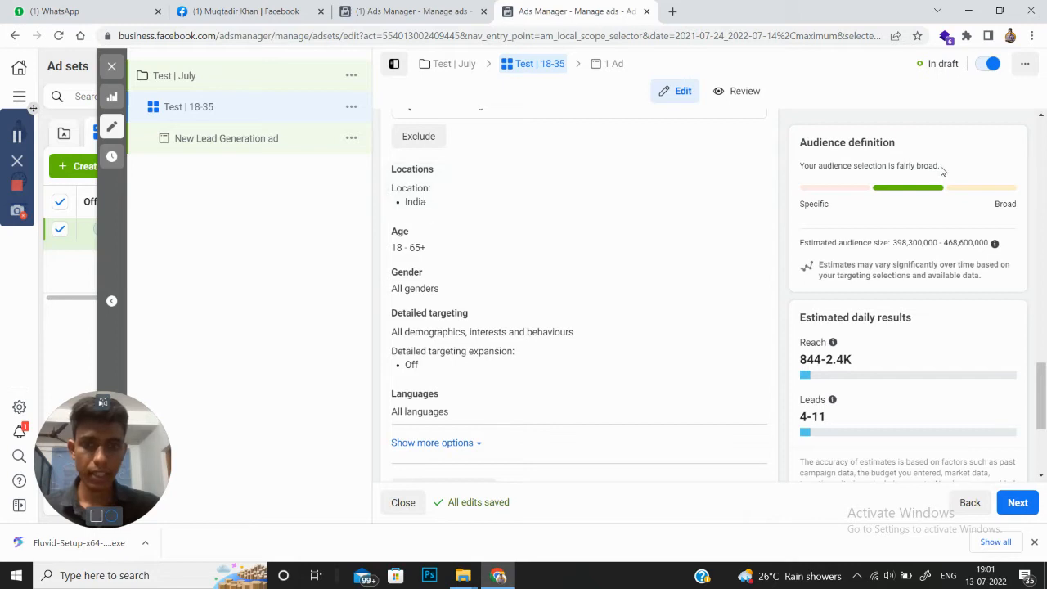
left_click(746, 173)
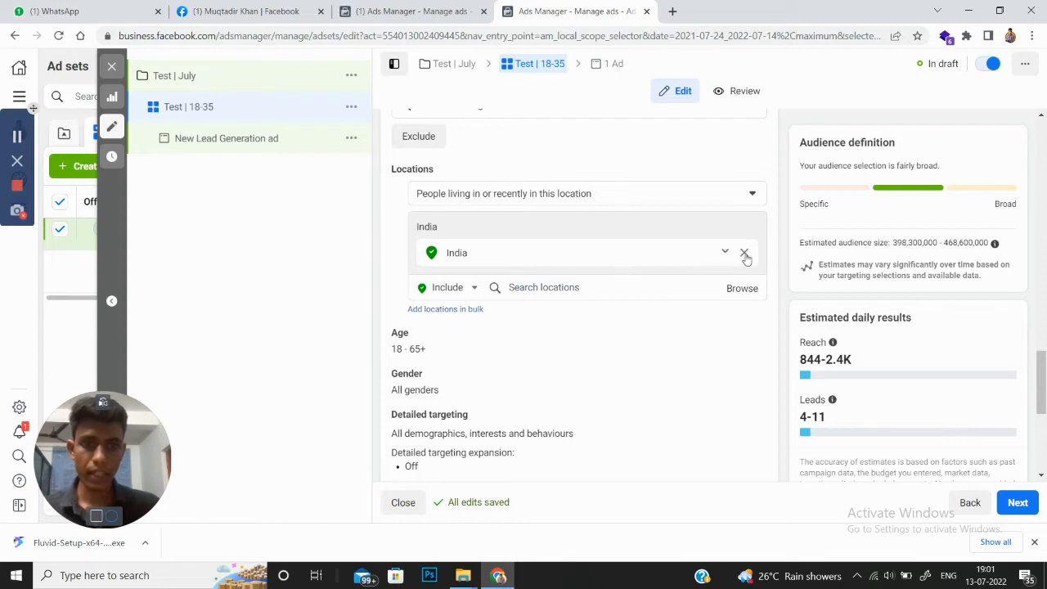
left_click(744, 253)
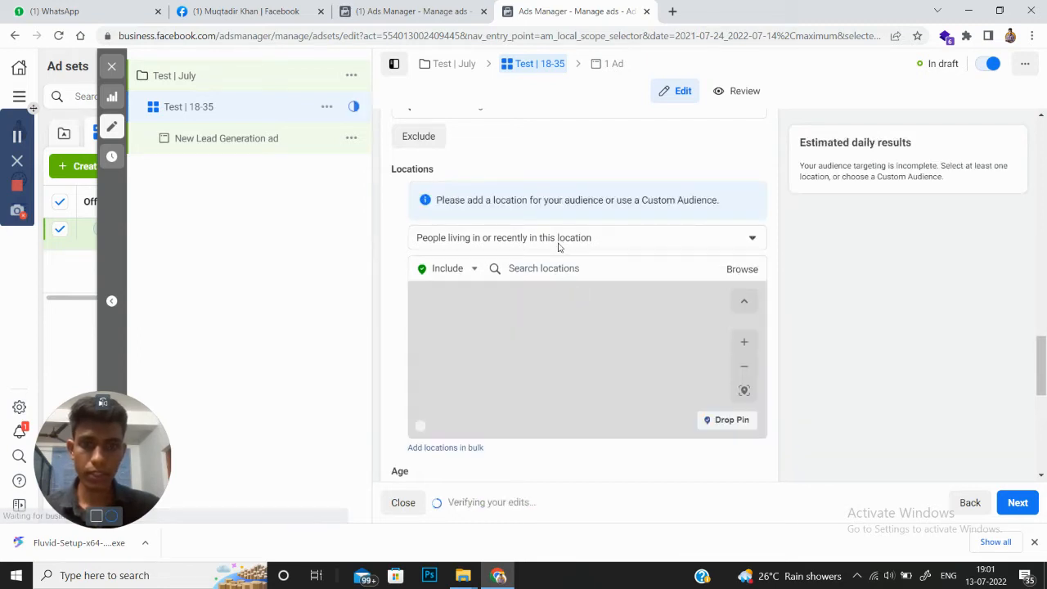
left_click(560, 244)
left_click(586, 262)
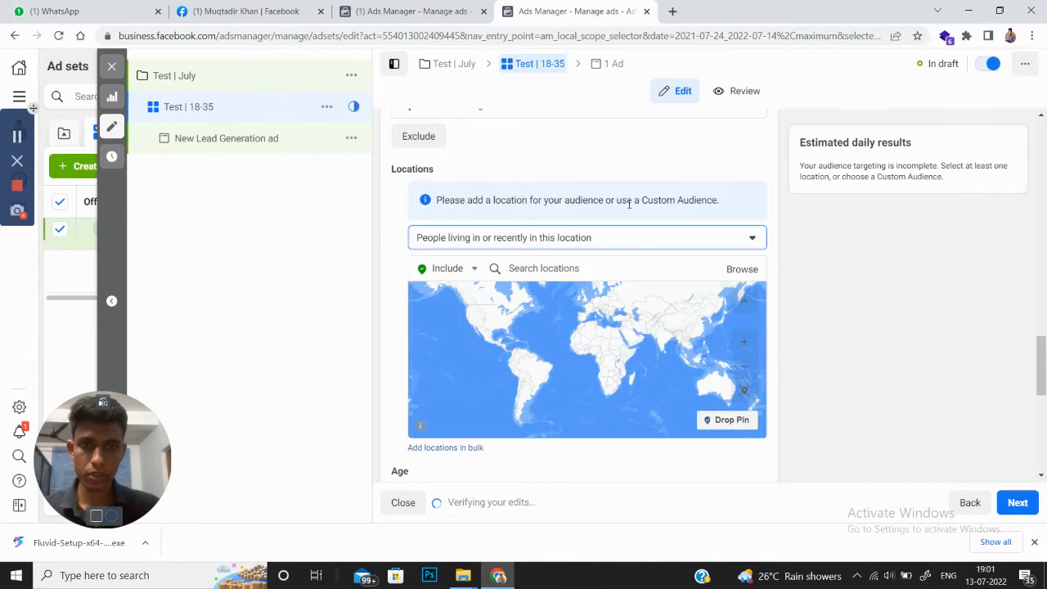
left_click(617, 267)
type("maharashtra")
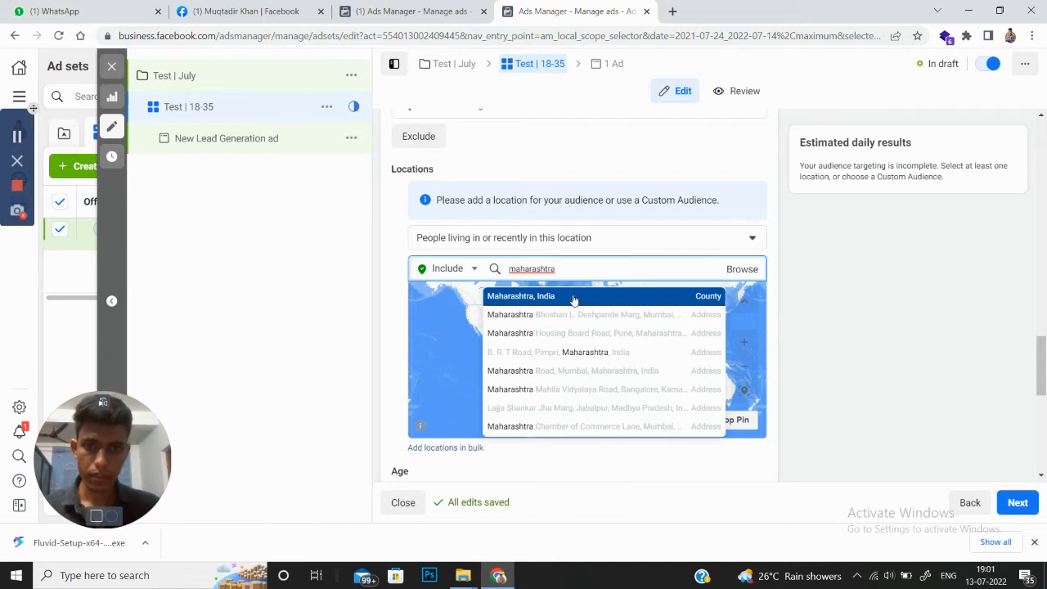
left_click(574, 298)
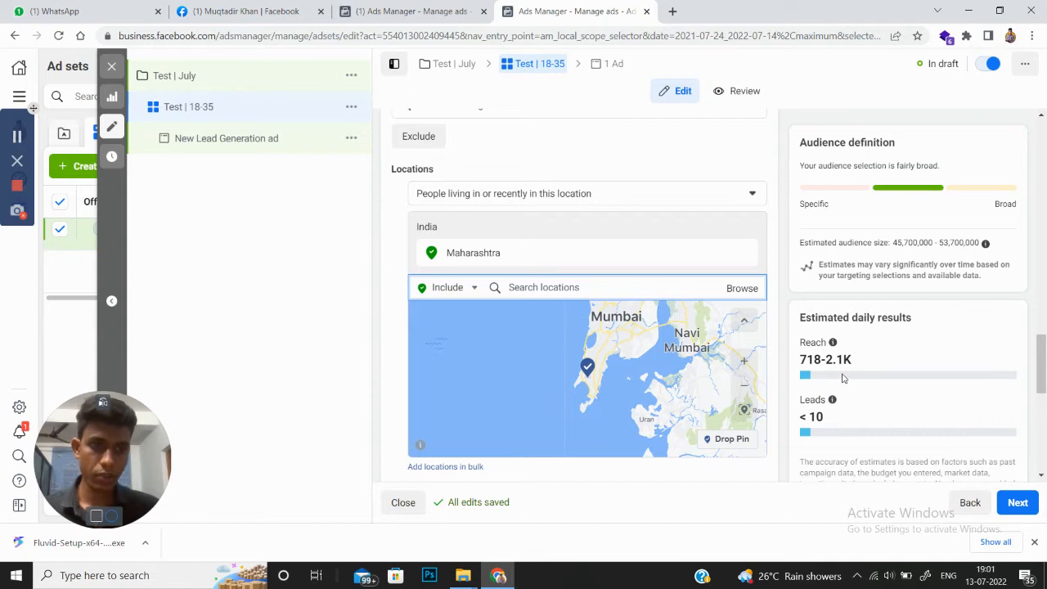
- Set the ad set's daily budget to ₹250
scroll(788, 327, "up", 7)
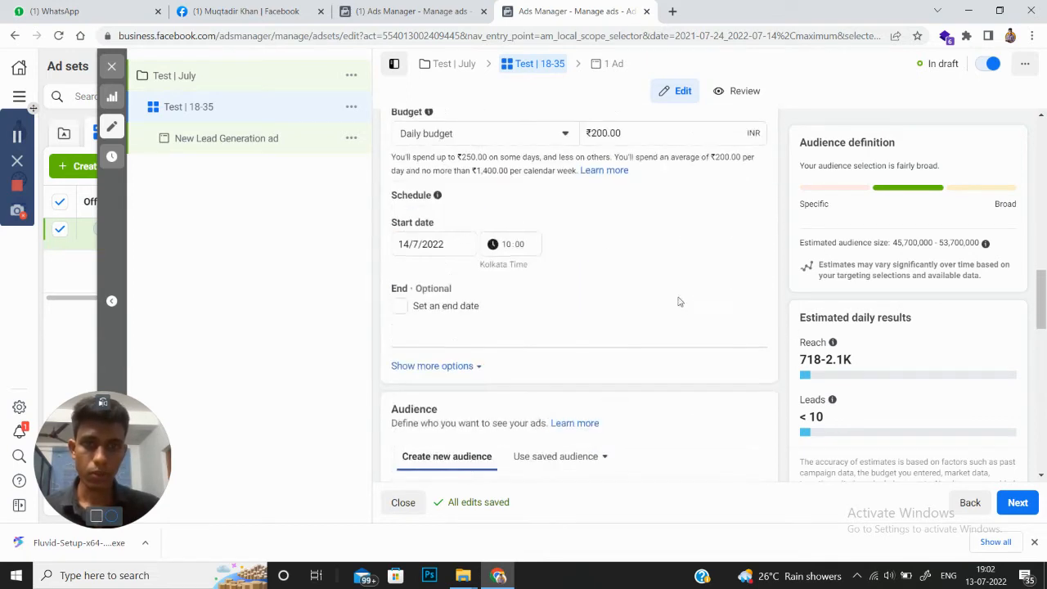
scroll(668, 247, "up", 2)
double_click(602, 268)
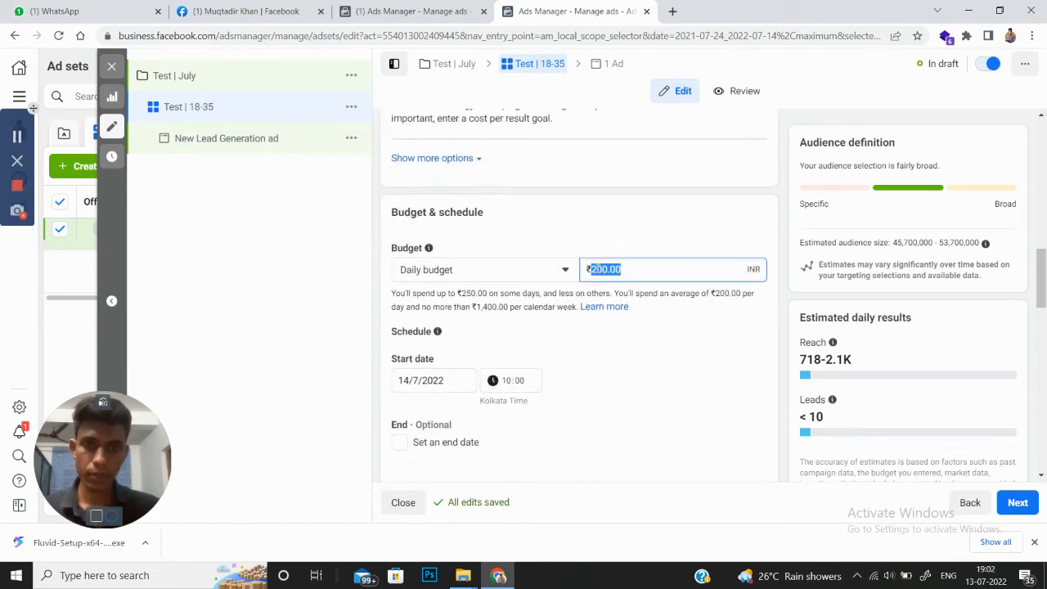
type("250")
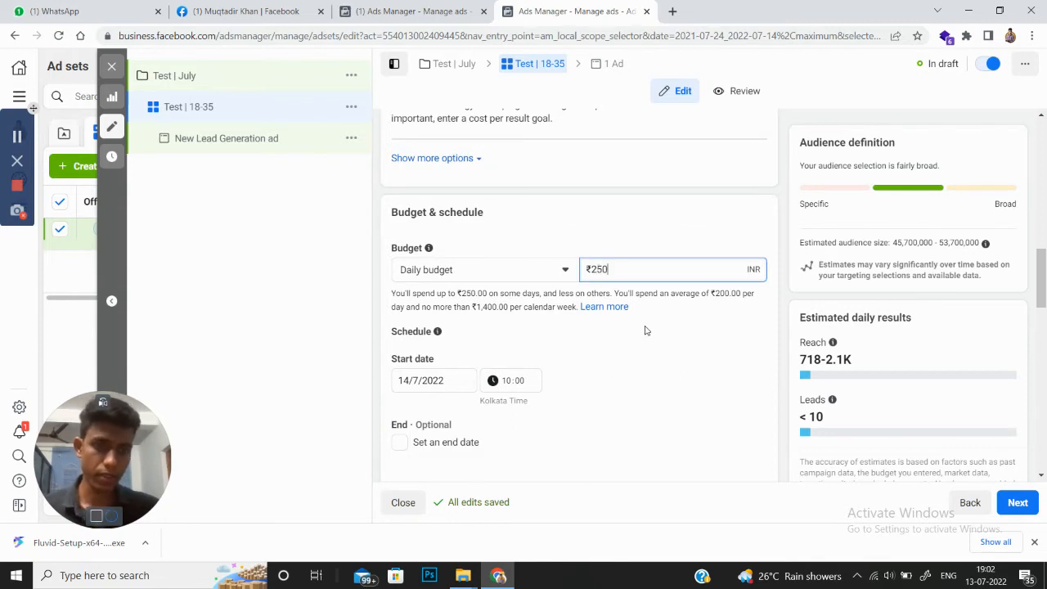
left_click(648, 331)
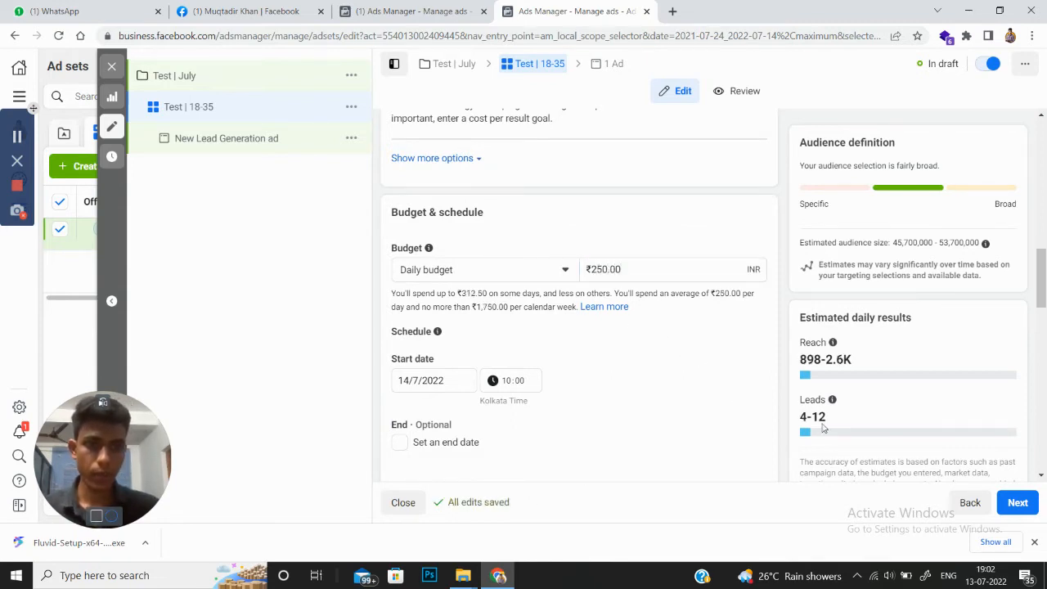
- Set the audience's maximum age to 35 and open the gender setting for editing
scroll(636, 343, "down", 8)
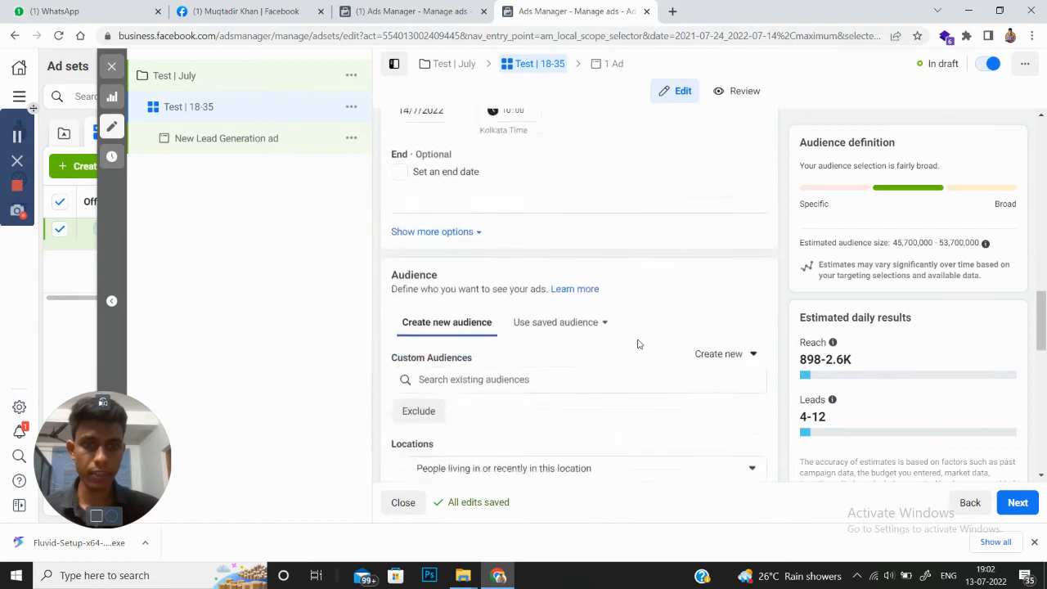
scroll(603, 233, "up", 1)
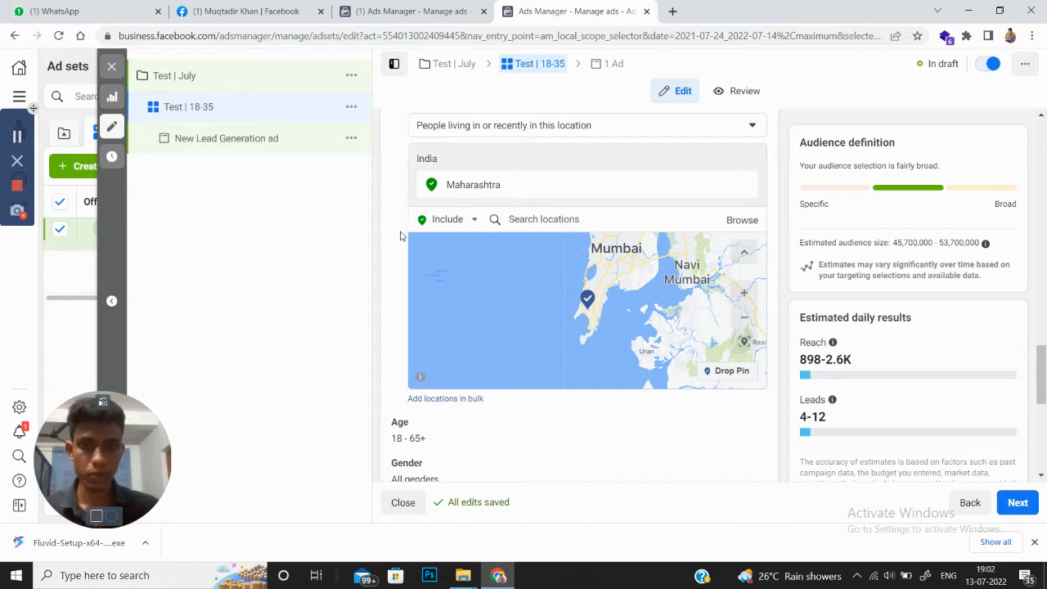
scroll(400, 238, "down", 2)
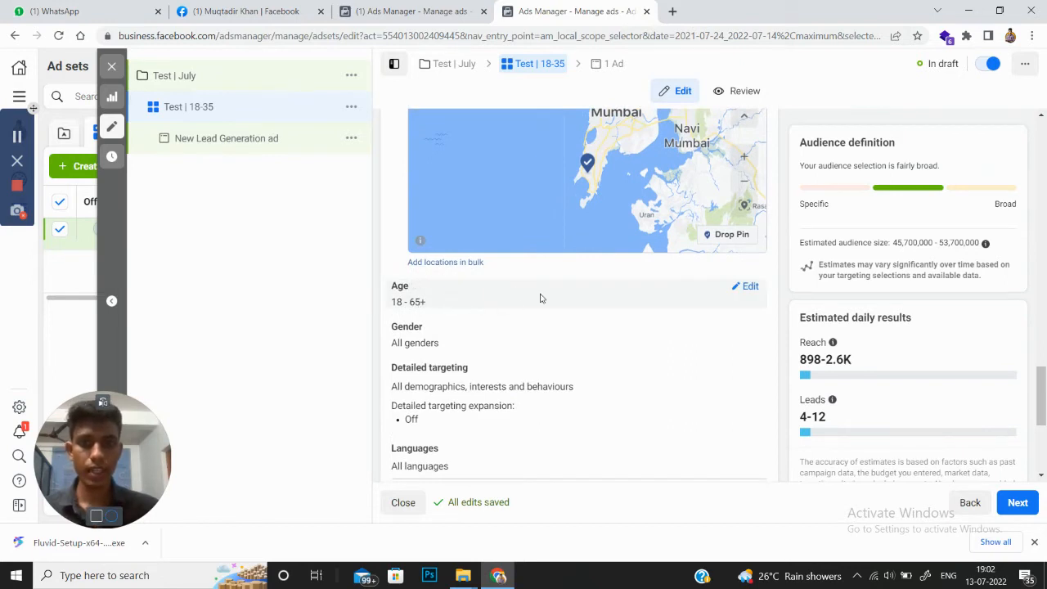
left_click(750, 286)
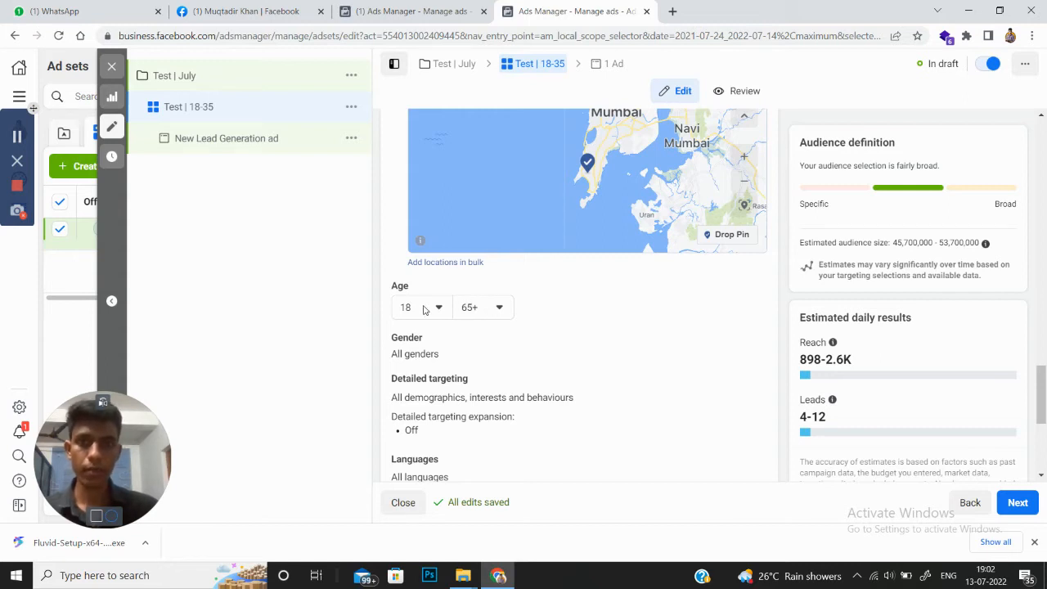
left_click(483, 309)
scroll(509, 429, "up", 4)
scroll(508, 427, "up", 4)
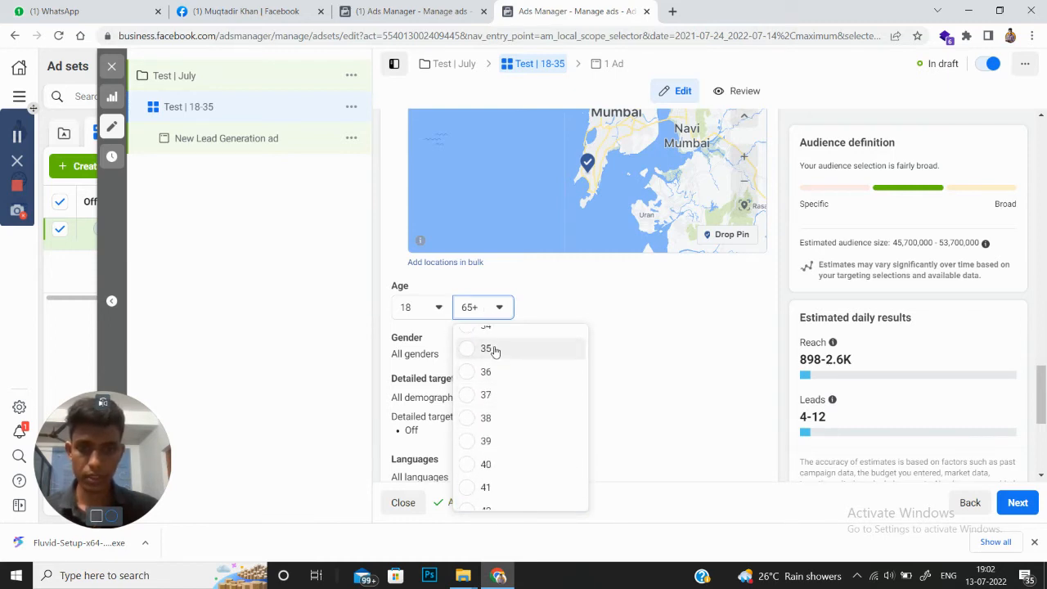
left_click(491, 349)
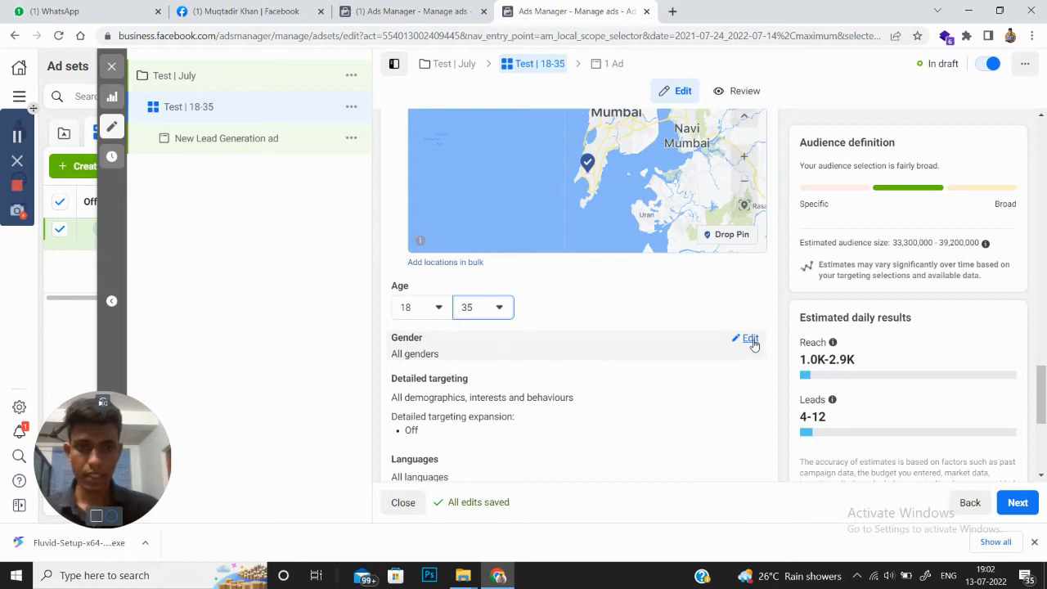
left_click(750, 339)
scroll(584, 346, "down", 1)
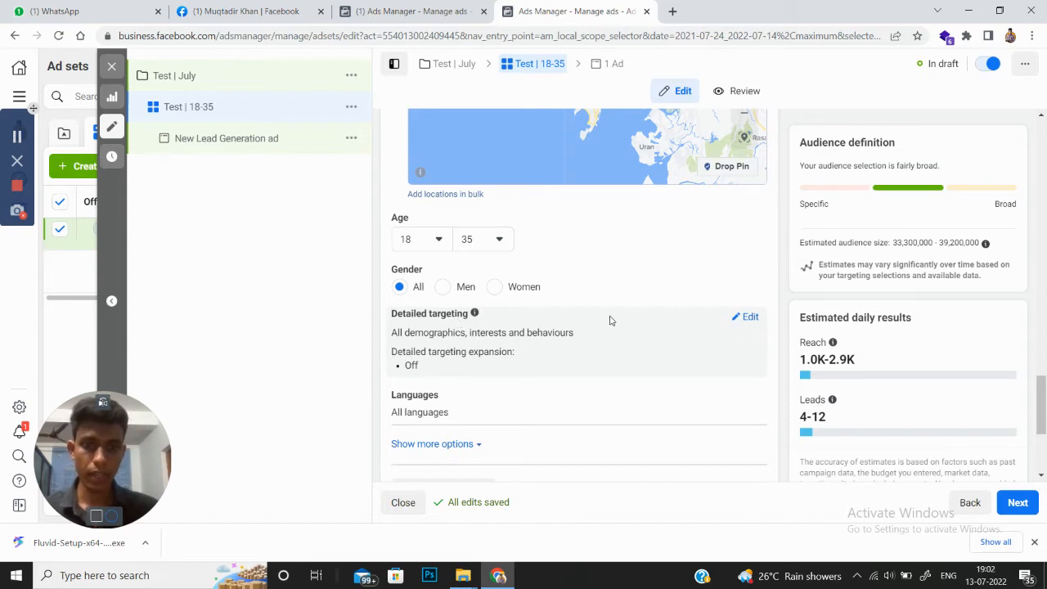
- Switch the ad set to manual placements and exclude the Audience Network platform
scroll(607, 315, "down", 3)
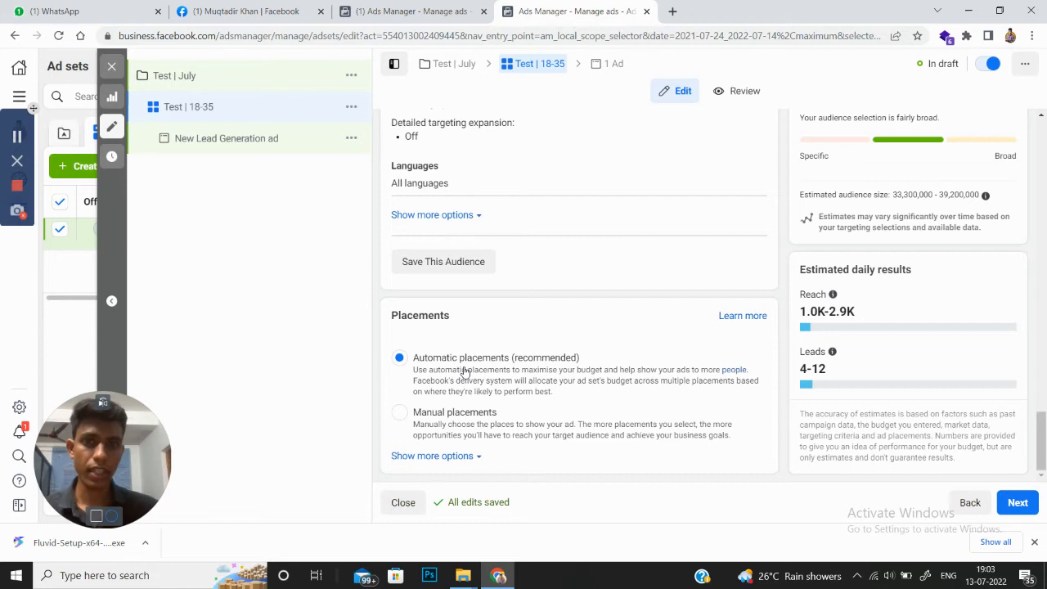
left_click(481, 416)
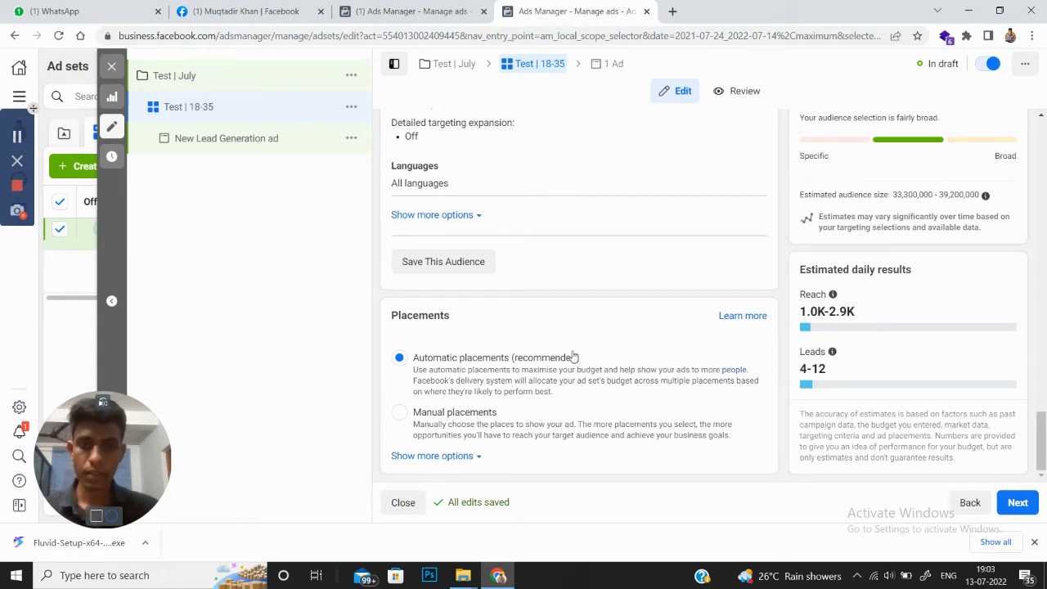
scroll(569, 334, "down", 3)
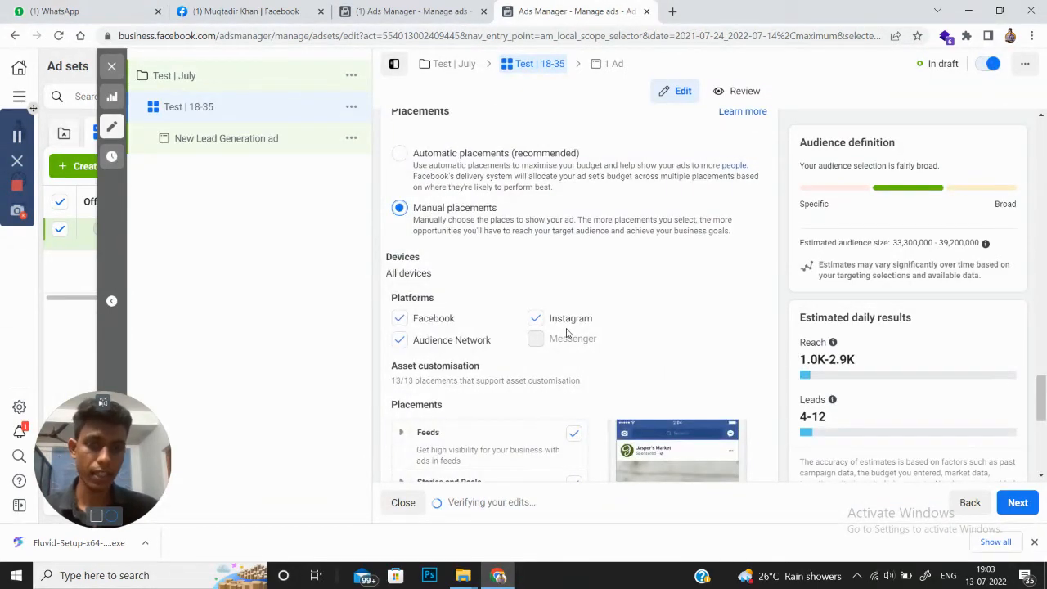
scroll(566, 333, "down", 2)
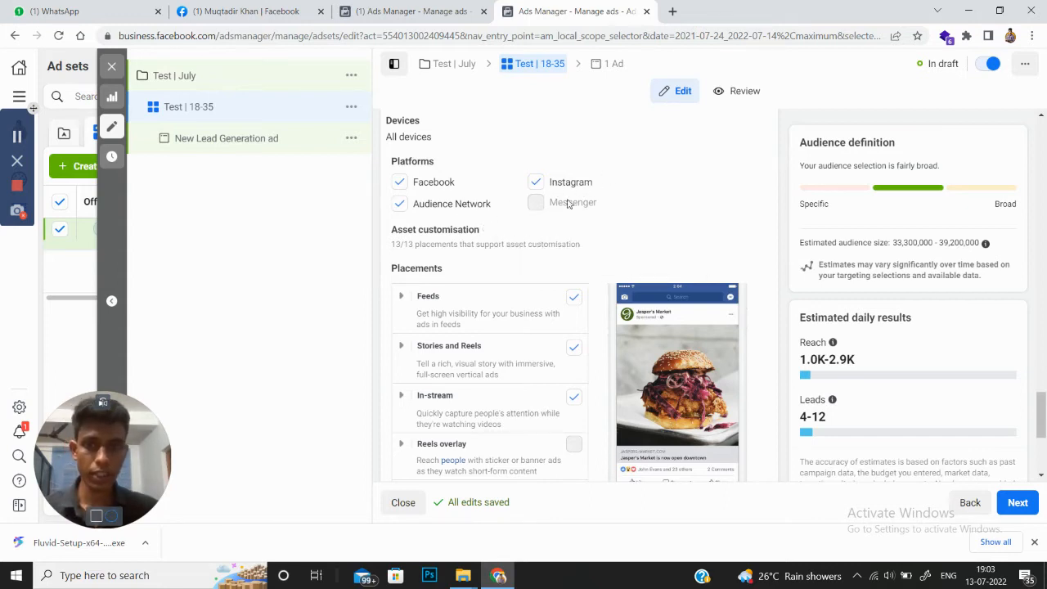
left_click(402, 209)
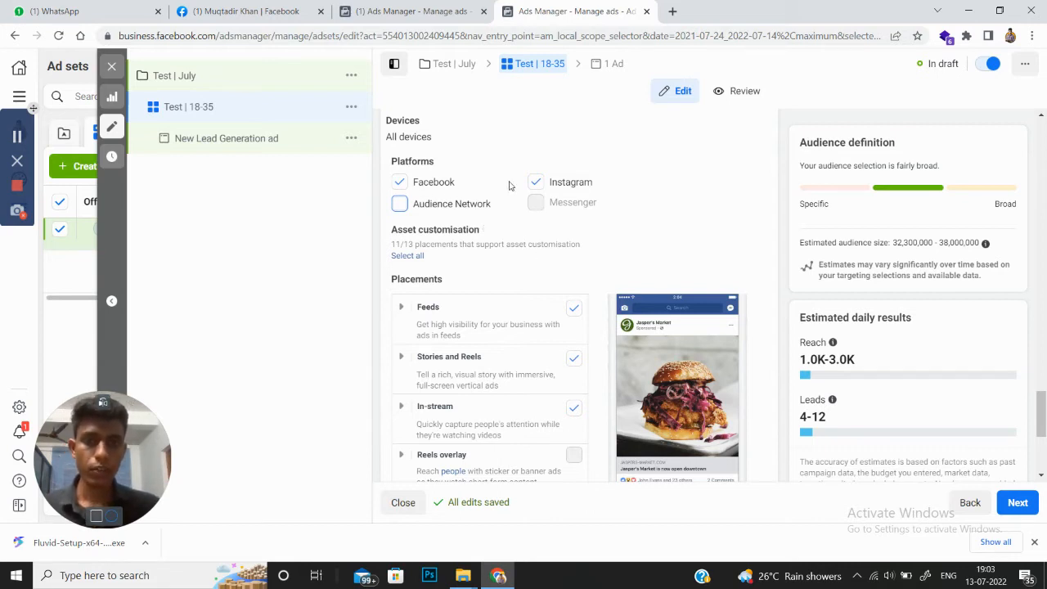
- Exclude Facebook Marketplace and Facebook video feeds from the Feeds placements
mouse_move(485, 229)
scroll(491, 237, "down", 1)
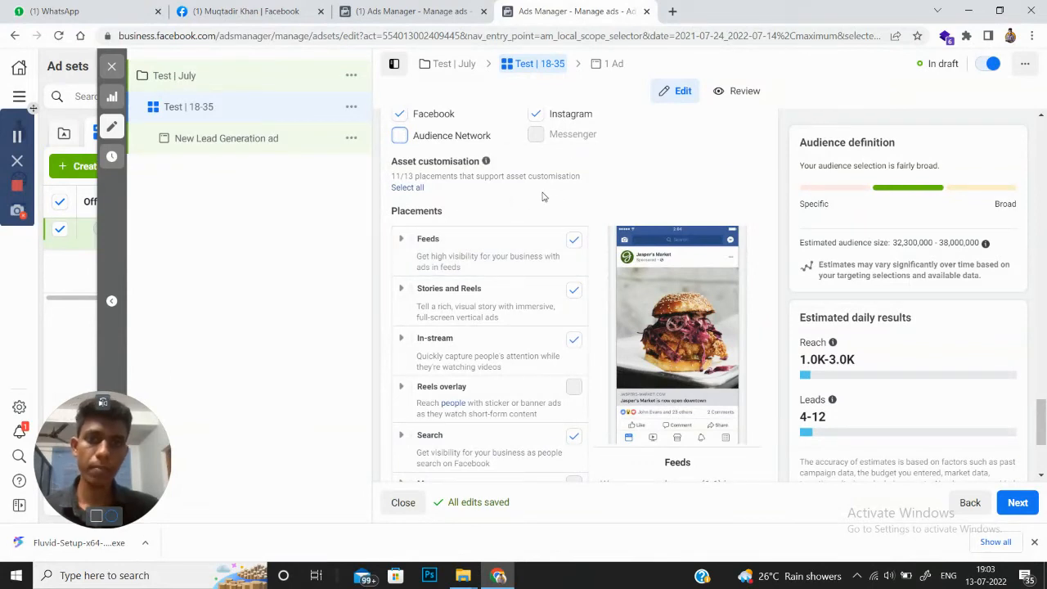
scroll(544, 197, "down", 1)
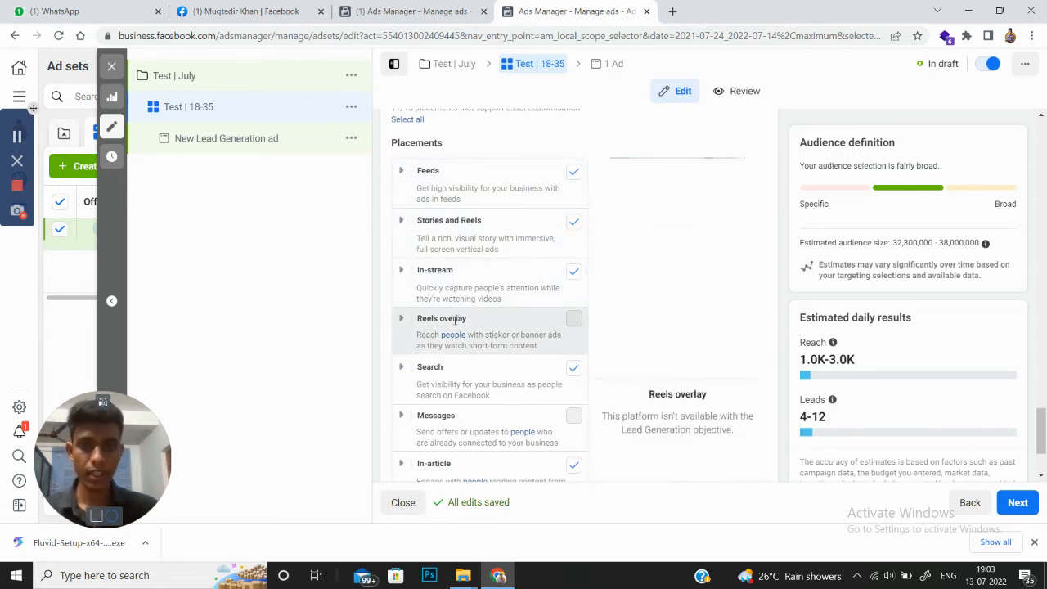
left_click(401, 172)
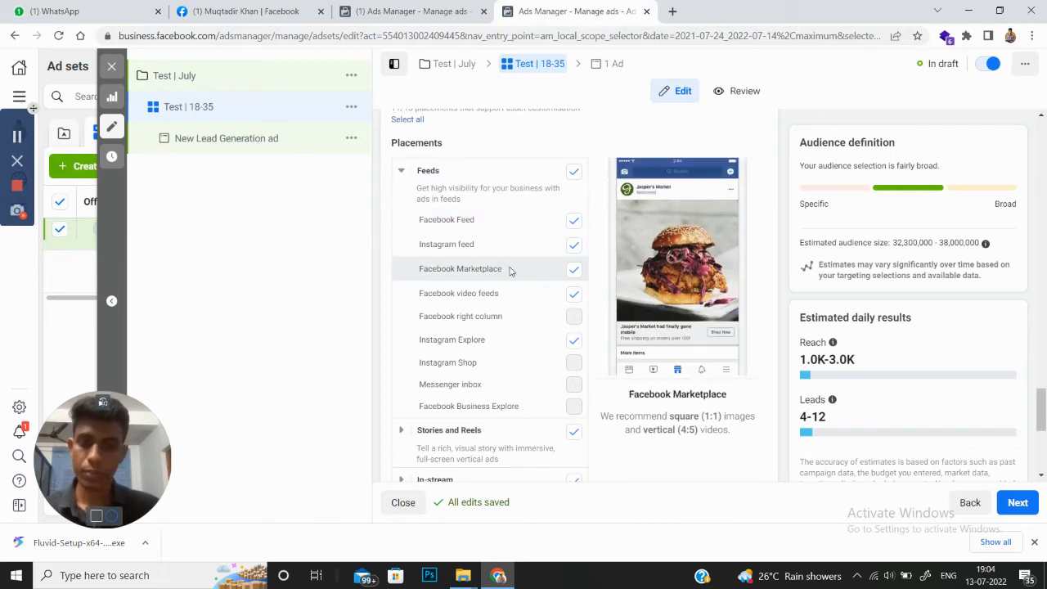
left_click(574, 270)
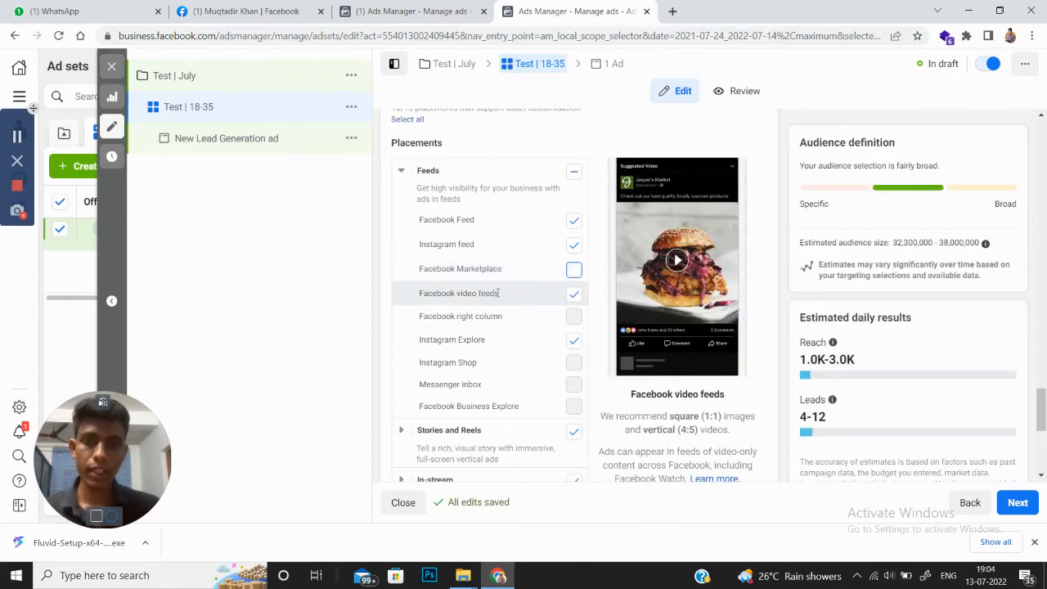
left_click(574, 295)
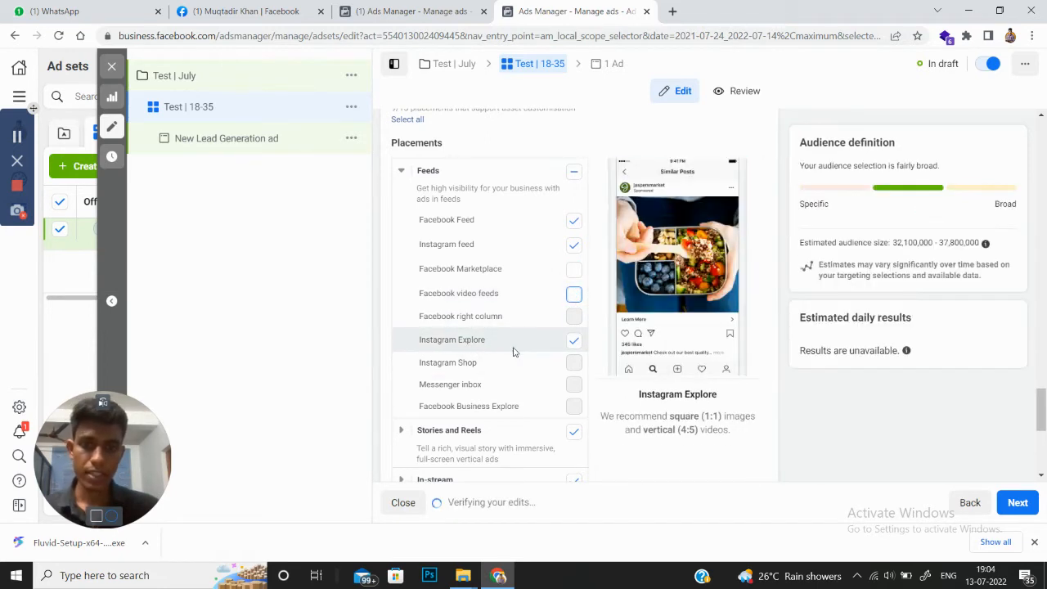
scroll(506, 327, "down", 1)
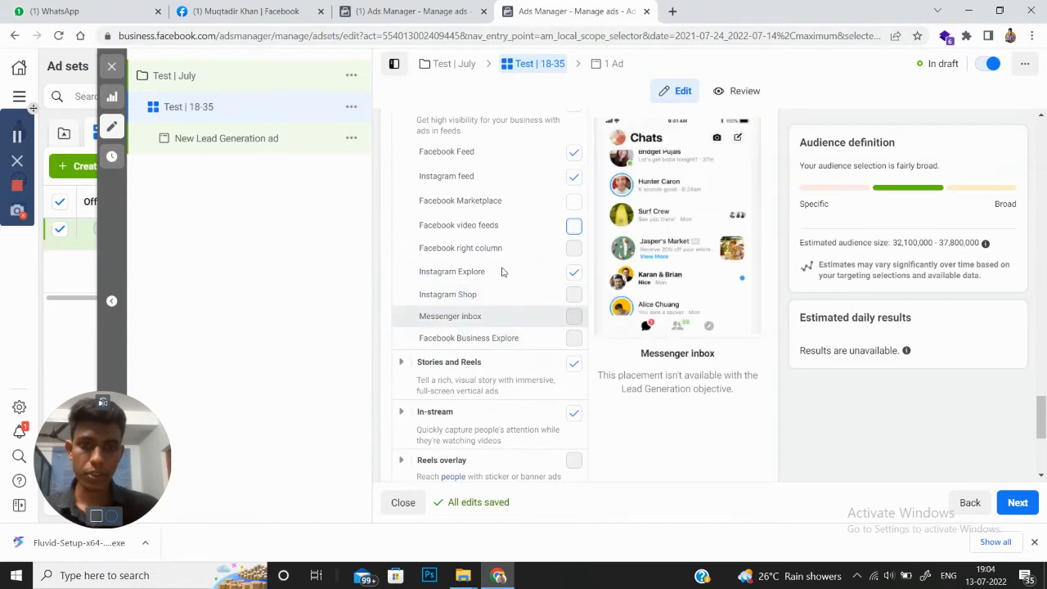
scroll(487, 241, "up", 1)
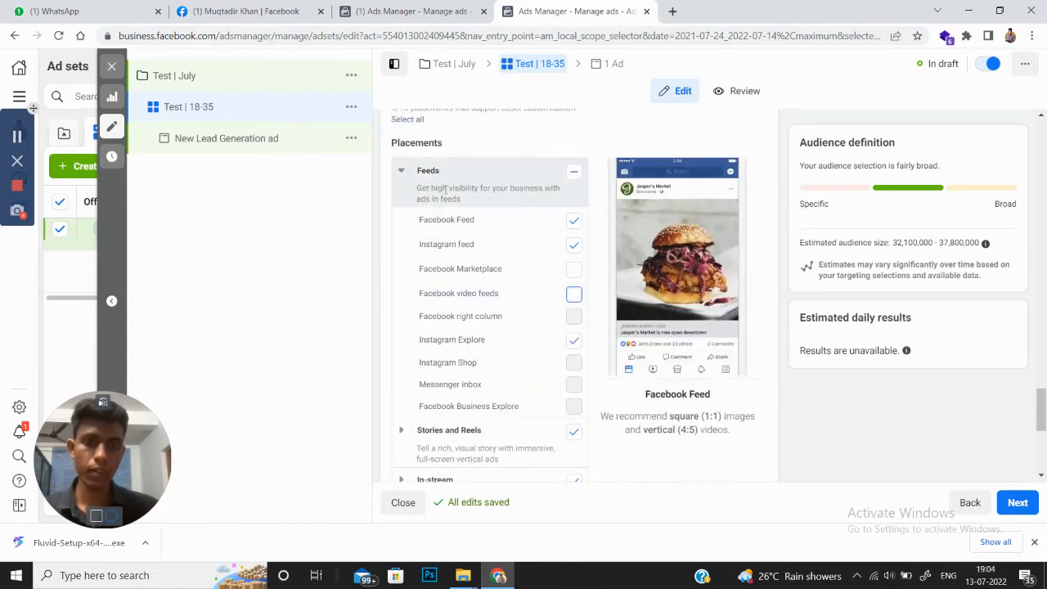
left_click(402, 173)
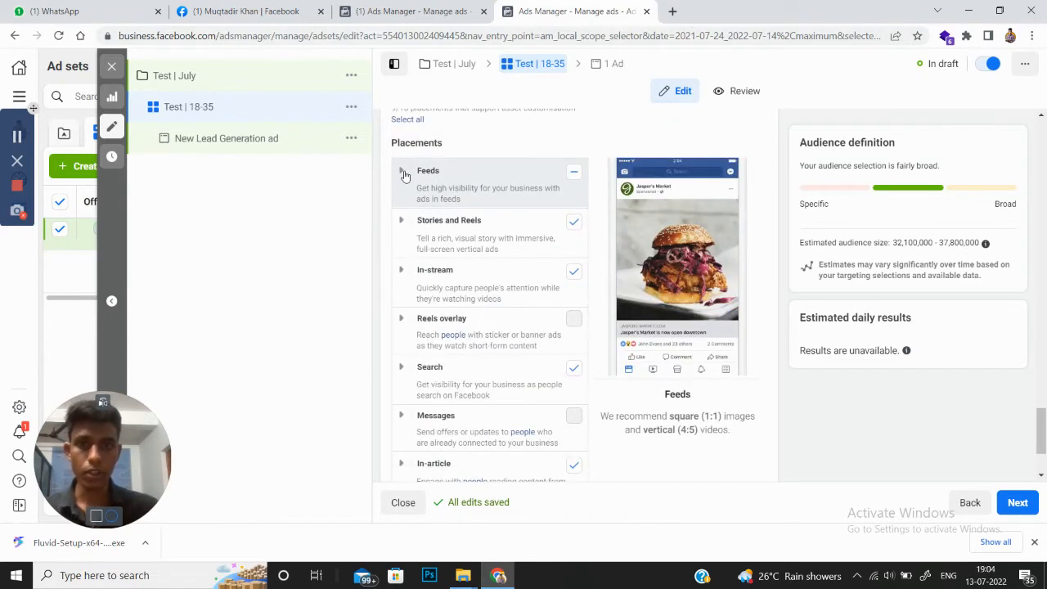
left_click(403, 173)
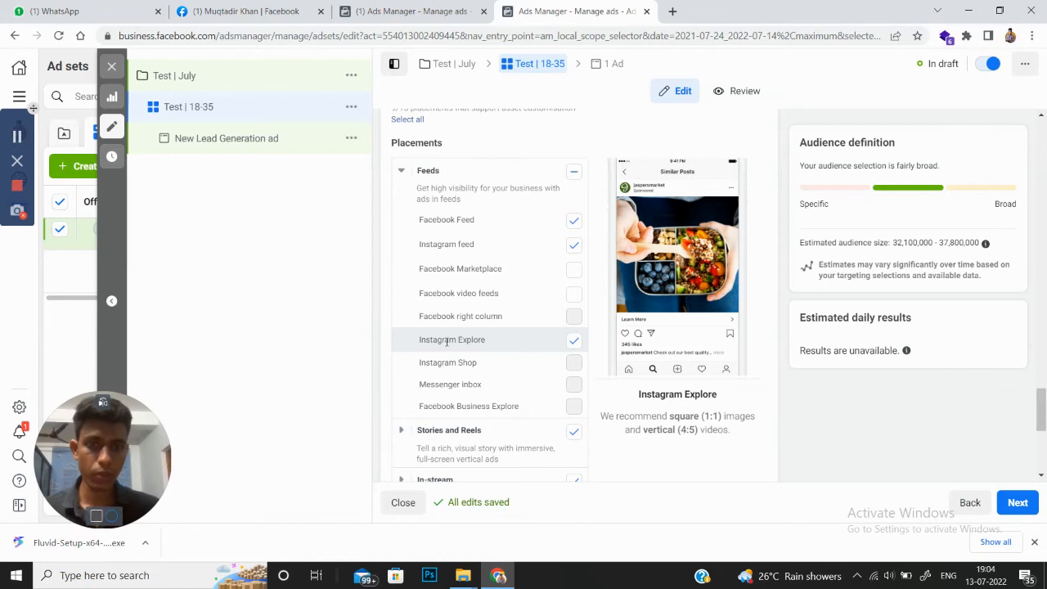
left_click(400, 173)
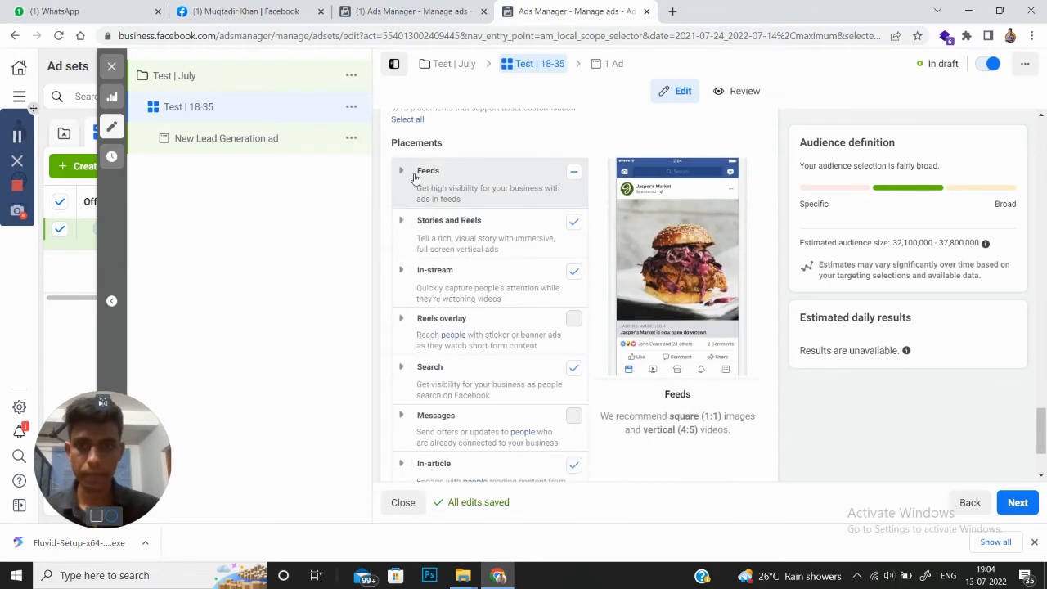
- Check the Stories and Reels placements, and exclude the In-stream, Search and In-article placements
left_click(400, 222)
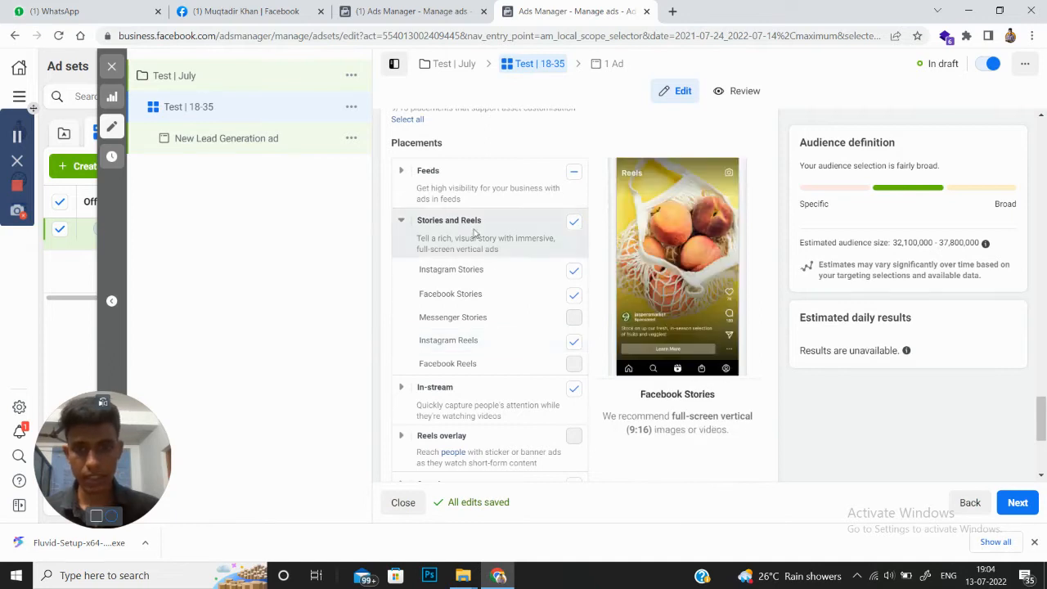
left_click(402, 224)
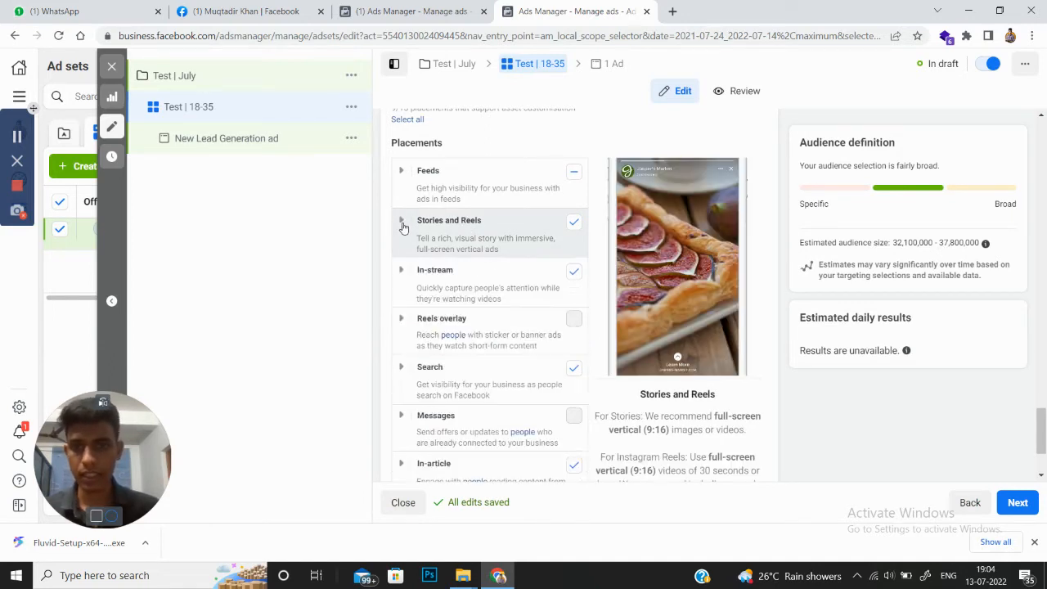
left_click(575, 272)
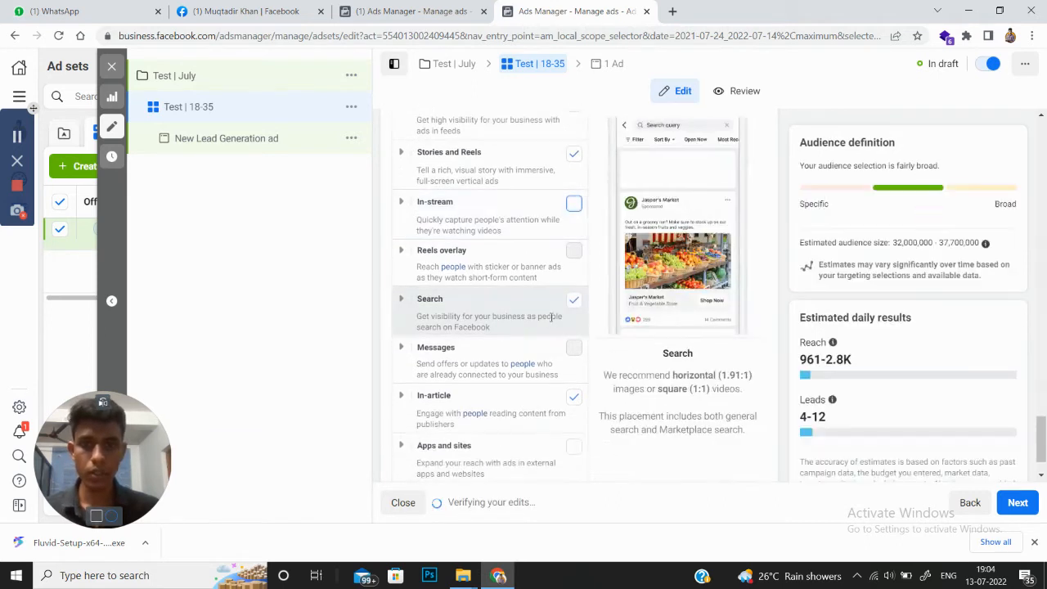
left_click(572, 300)
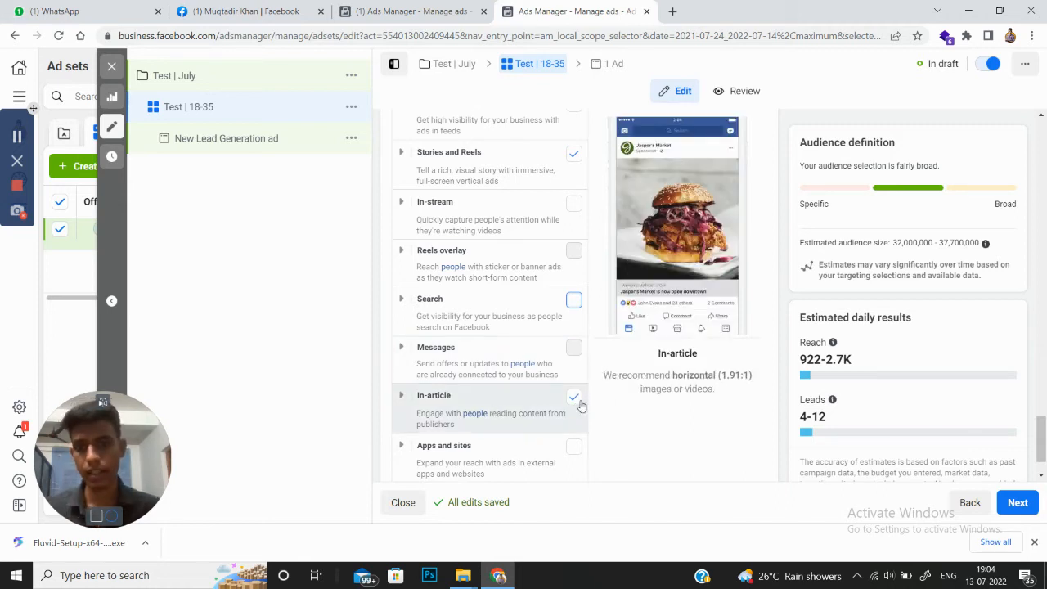
left_click(575, 398)
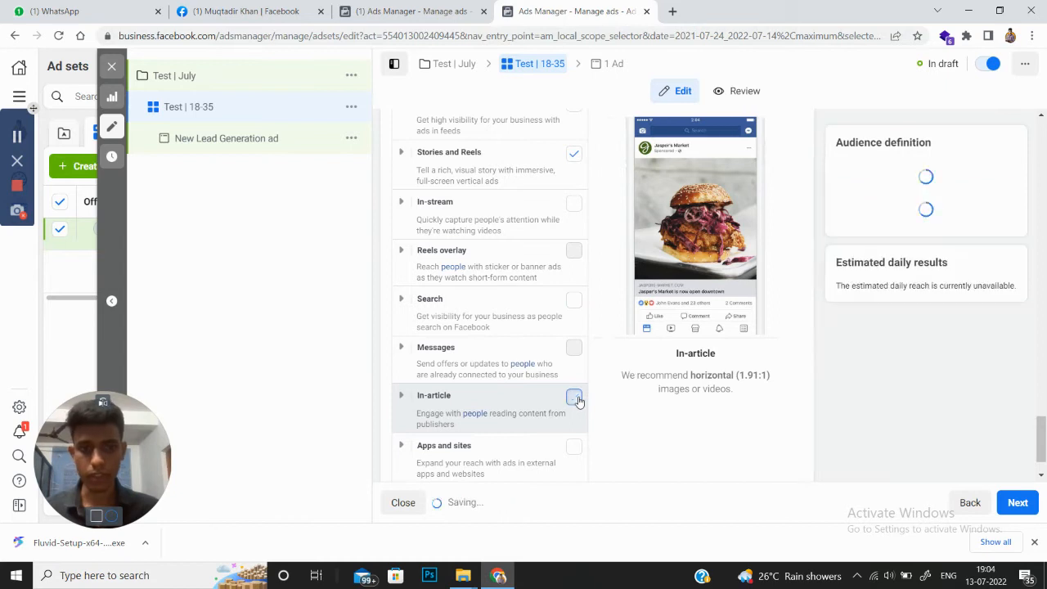
- Review which individual placements are selected under Feeds and under Stories and Reels
scroll(523, 261, "up", 2)
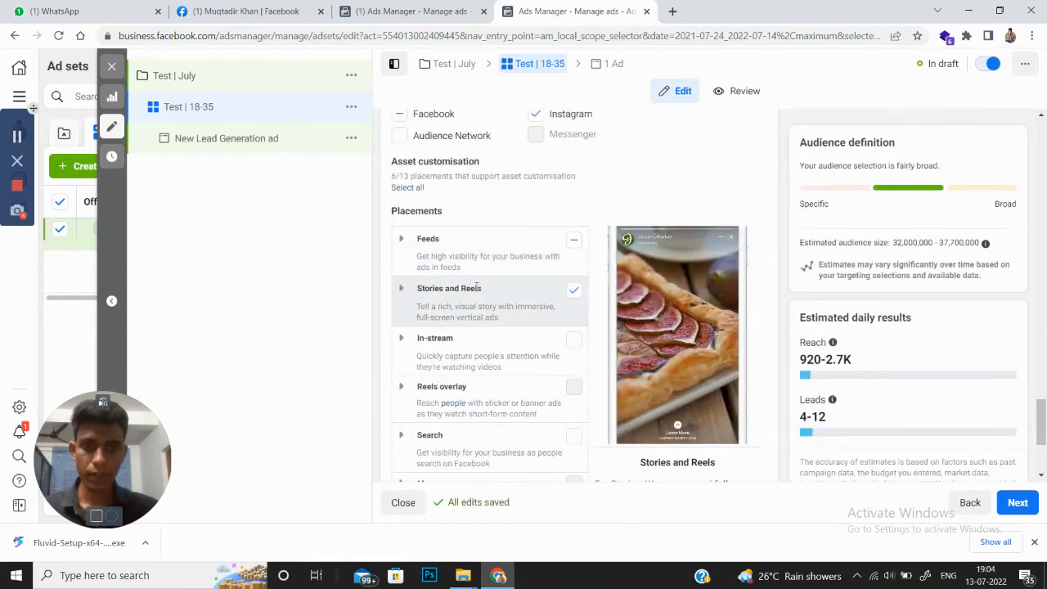
scroll(490, 283, "down", 1)
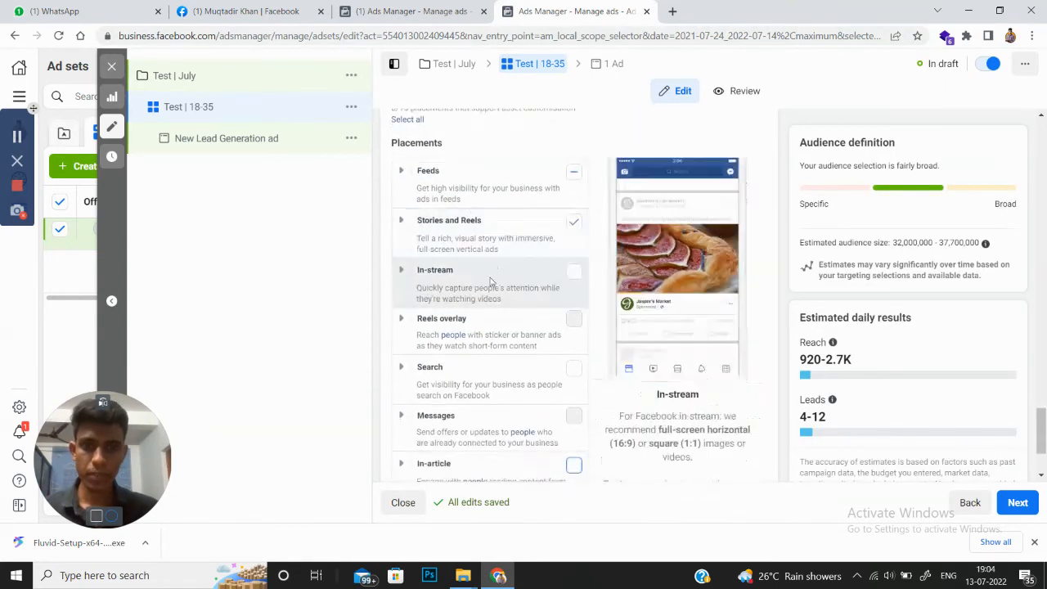
left_click(403, 171)
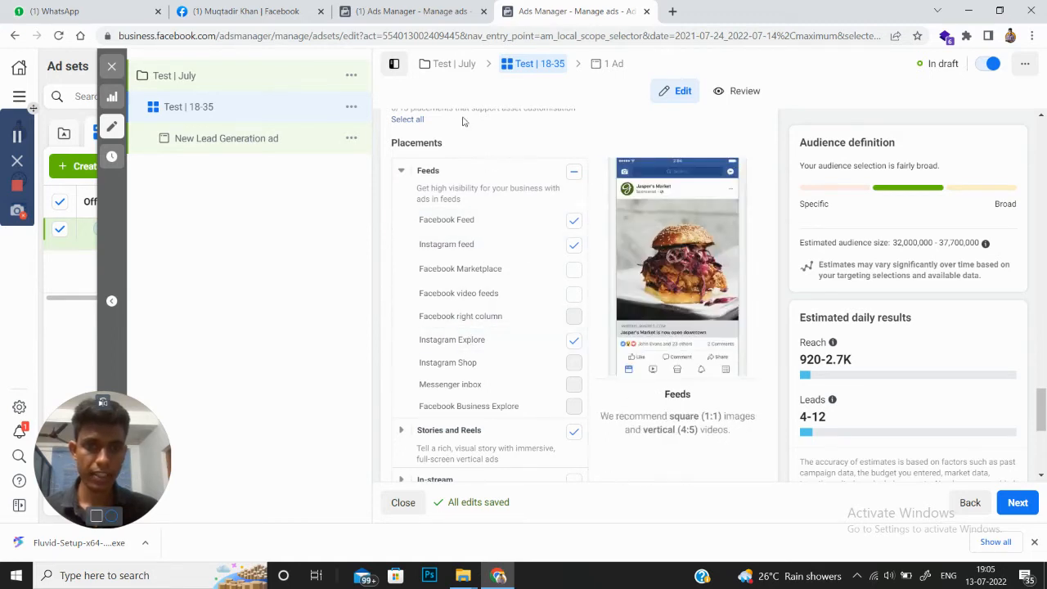
left_click(402, 171)
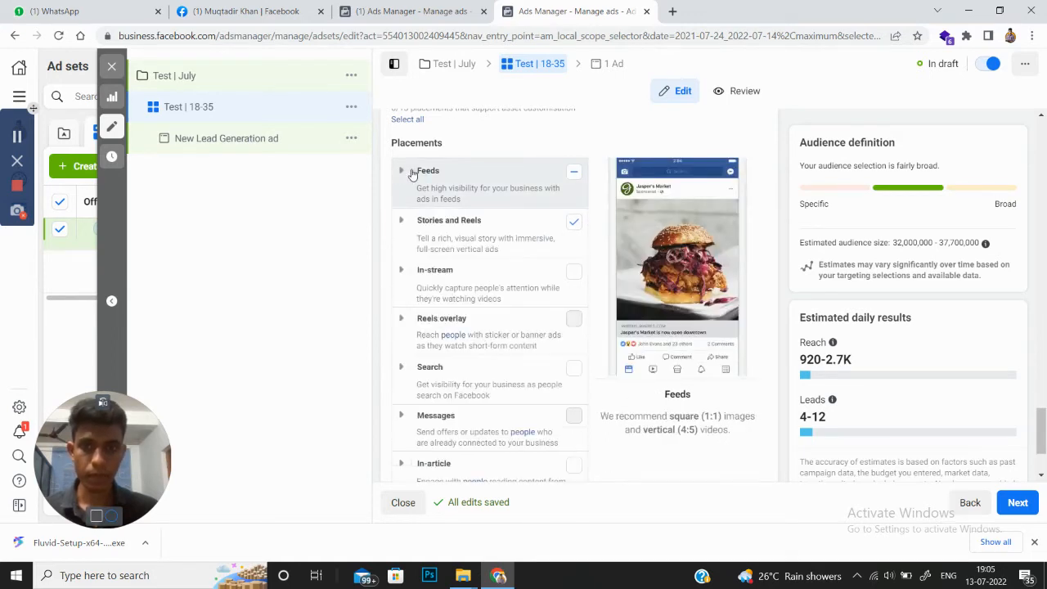
left_click(400, 221)
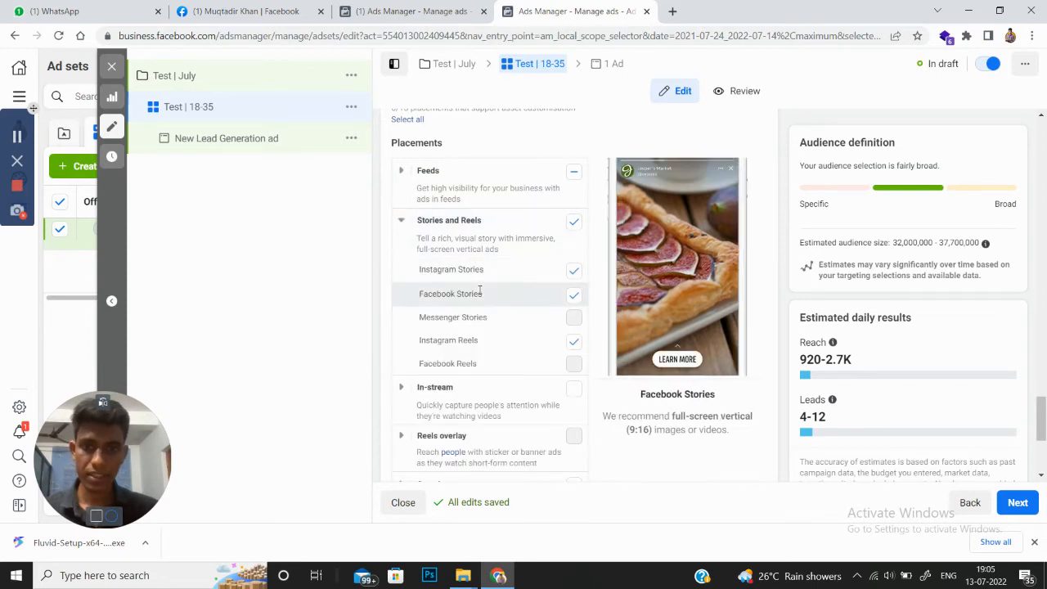
left_click(400, 220)
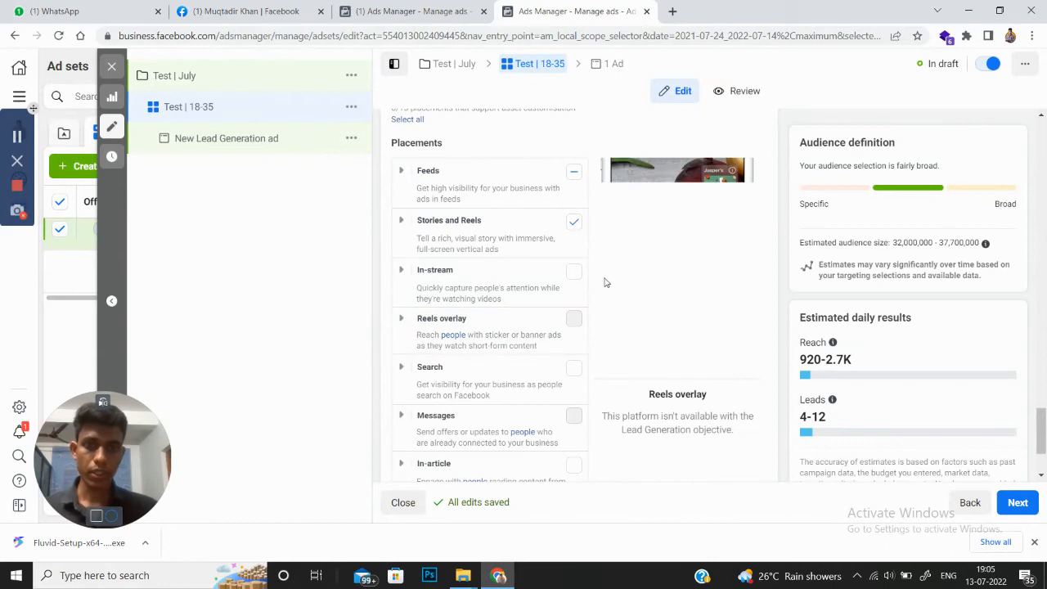
- Review the ad set's settings from the lead method and Facebook Page through budget, schedule and audience to placements
scroll(610, 247, "up", 15)
scroll(605, 240, "up", 10)
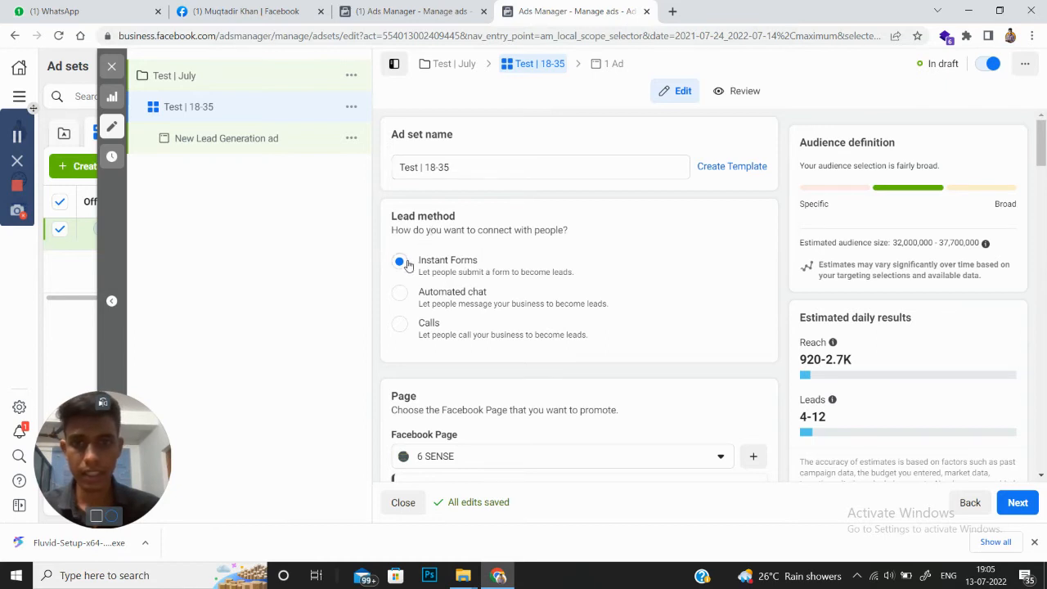
scroll(409, 263, "down", 3)
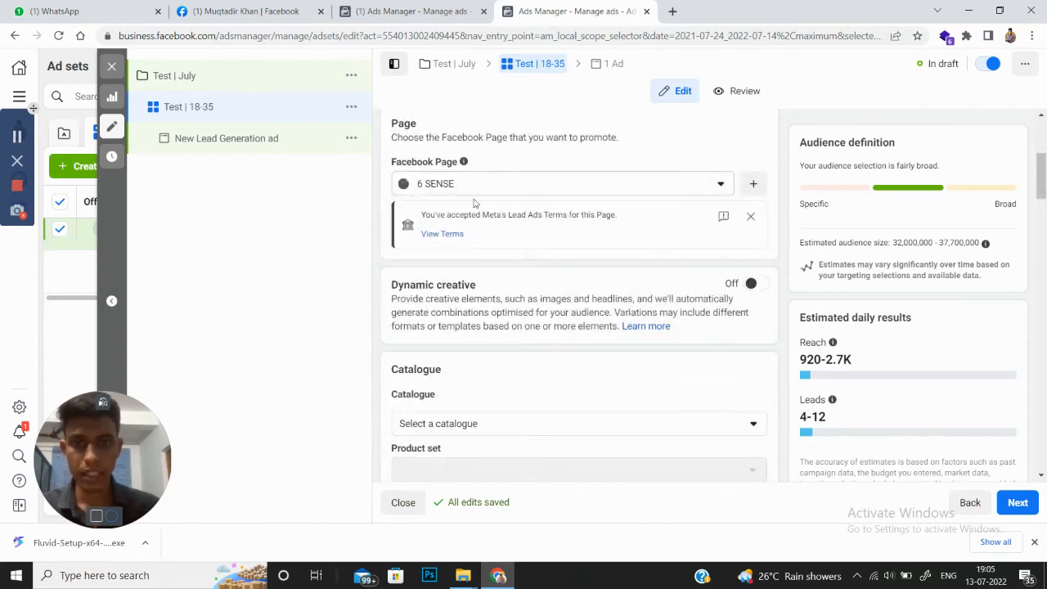
scroll(478, 211, "down", 6)
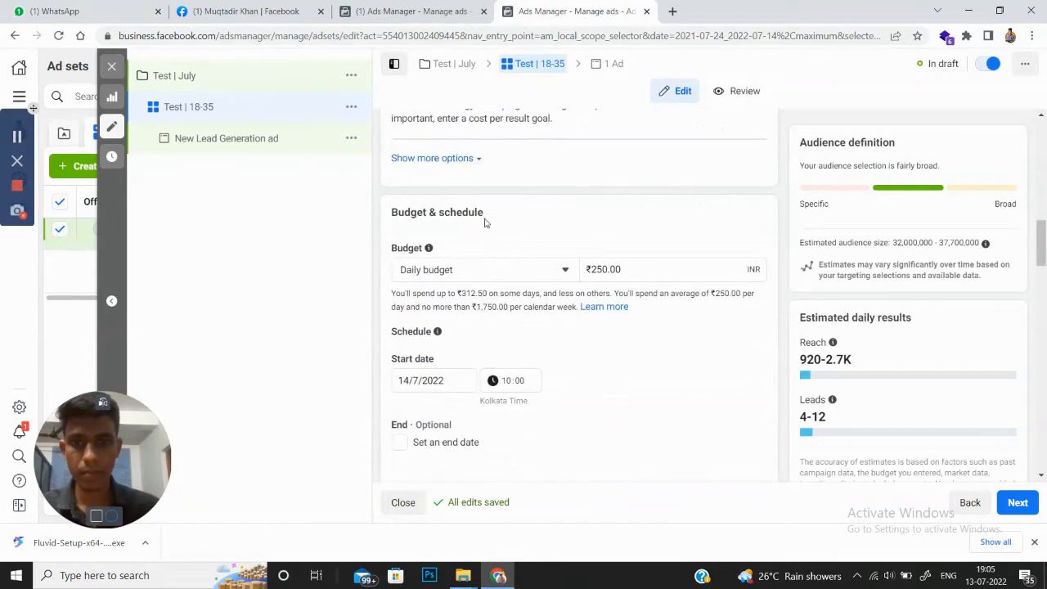
scroll(478, 230, "down", 1)
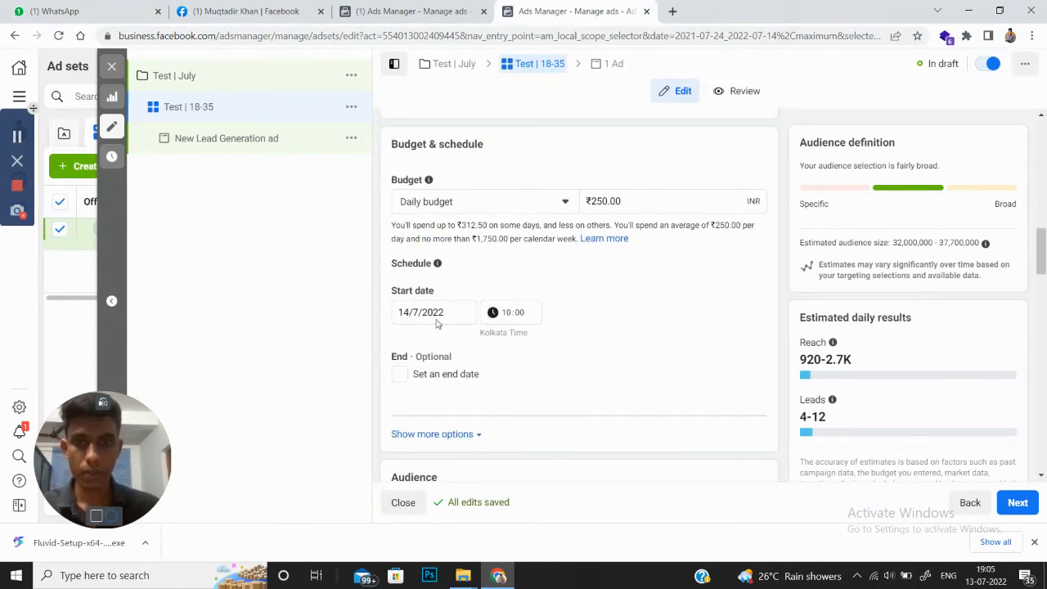
scroll(425, 316, "down", 1)
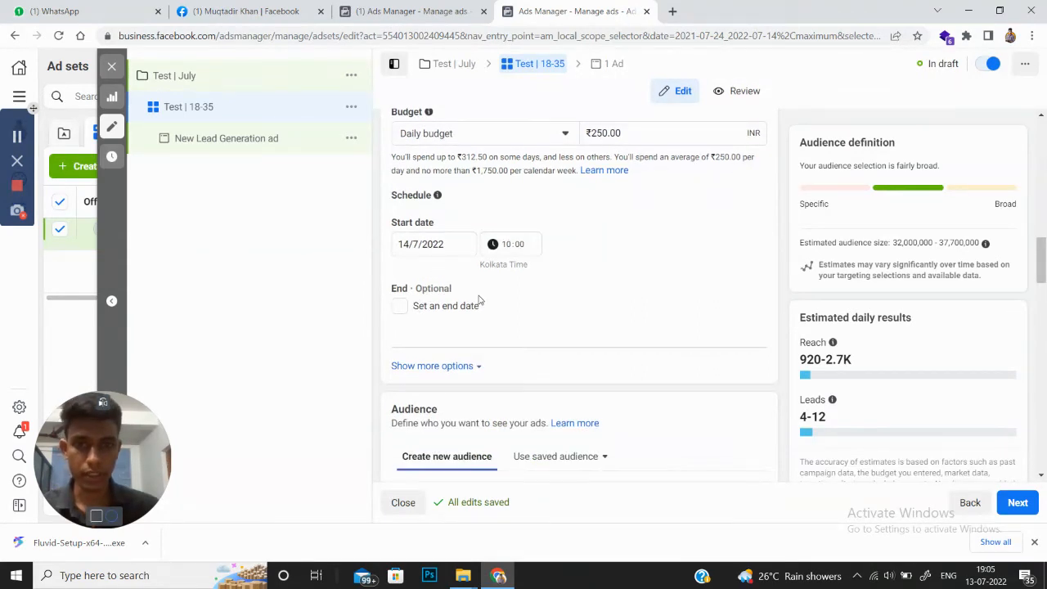
scroll(481, 301, "down", 6)
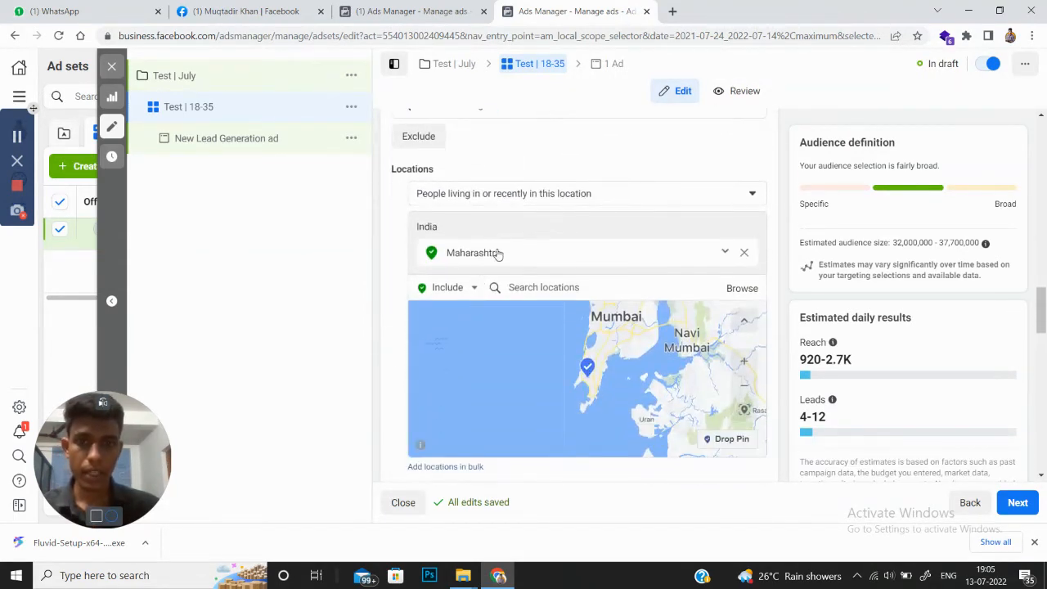
scroll(512, 226, "down", 2)
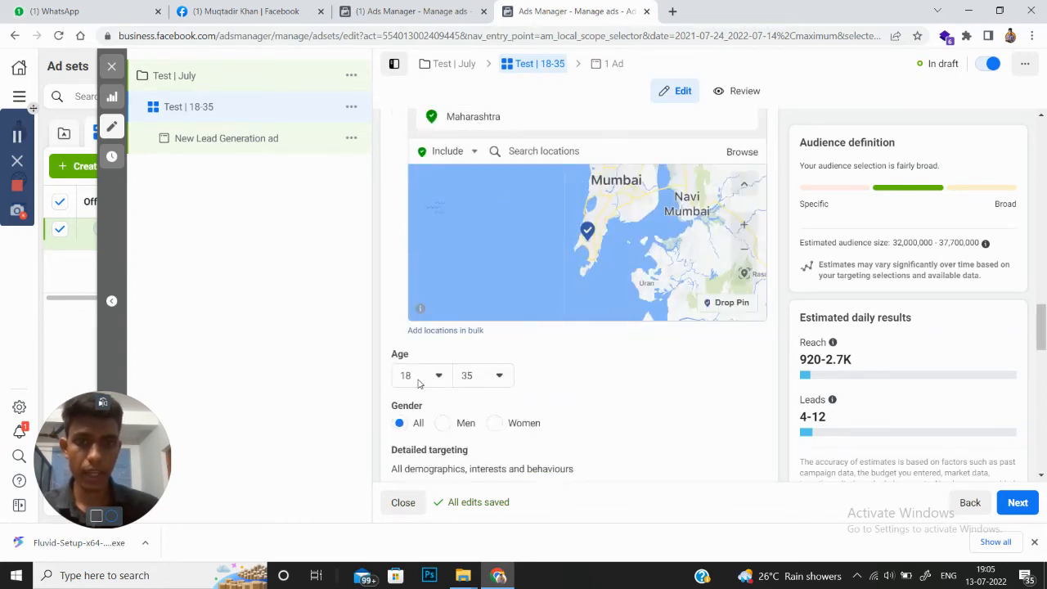
scroll(543, 374, "down", 1)
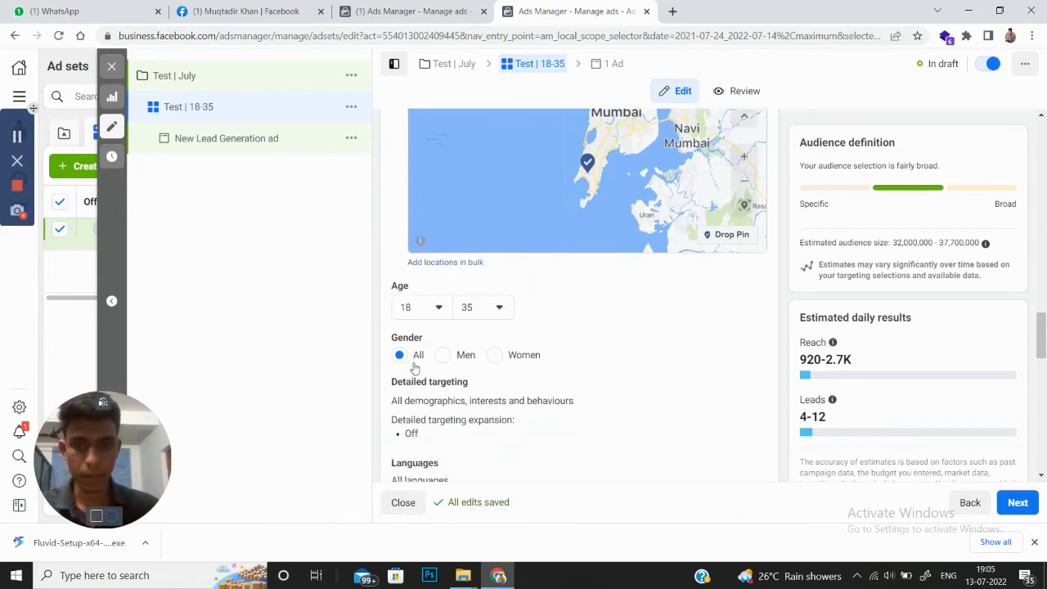
scroll(414, 368, "down", 2)
scroll(466, 336, "down", 2)
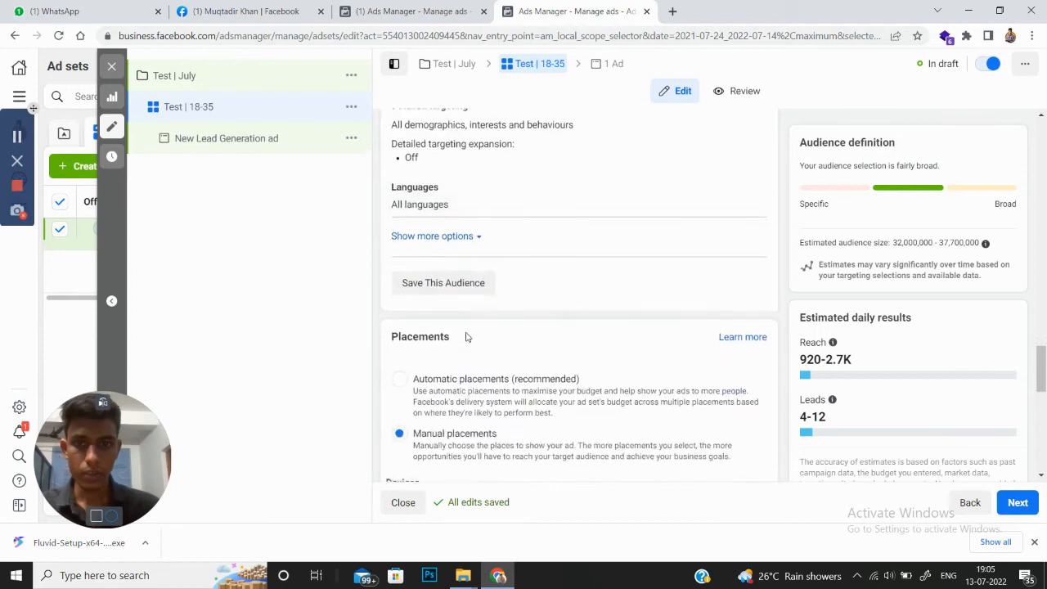
- Recheck the audience and manual placements of the ad set, and continue to the ad level
scroll(470, 332, "up", 1)
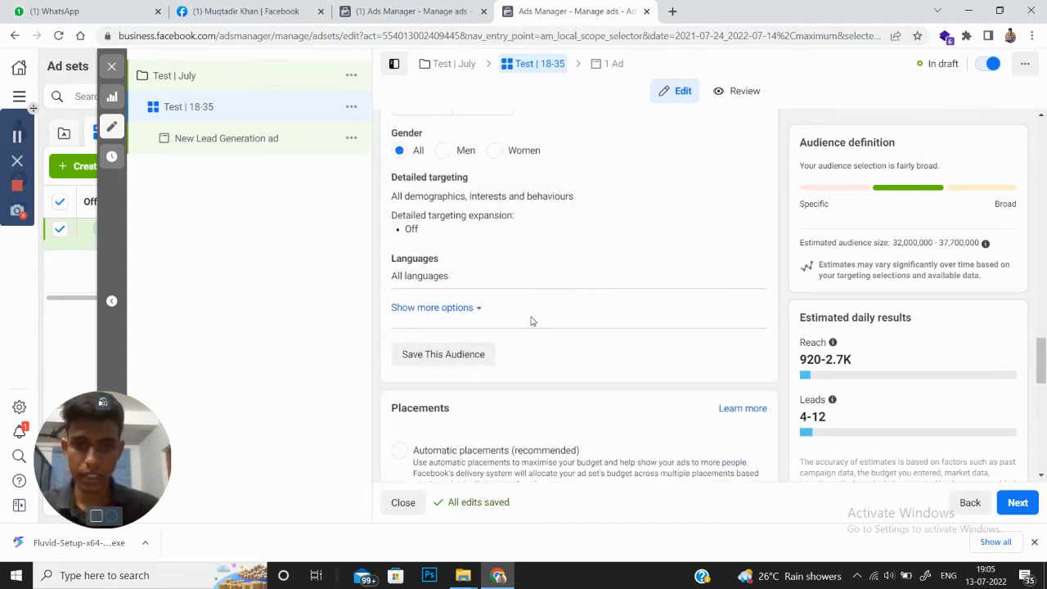
scroll(499, 294, "down", 3)
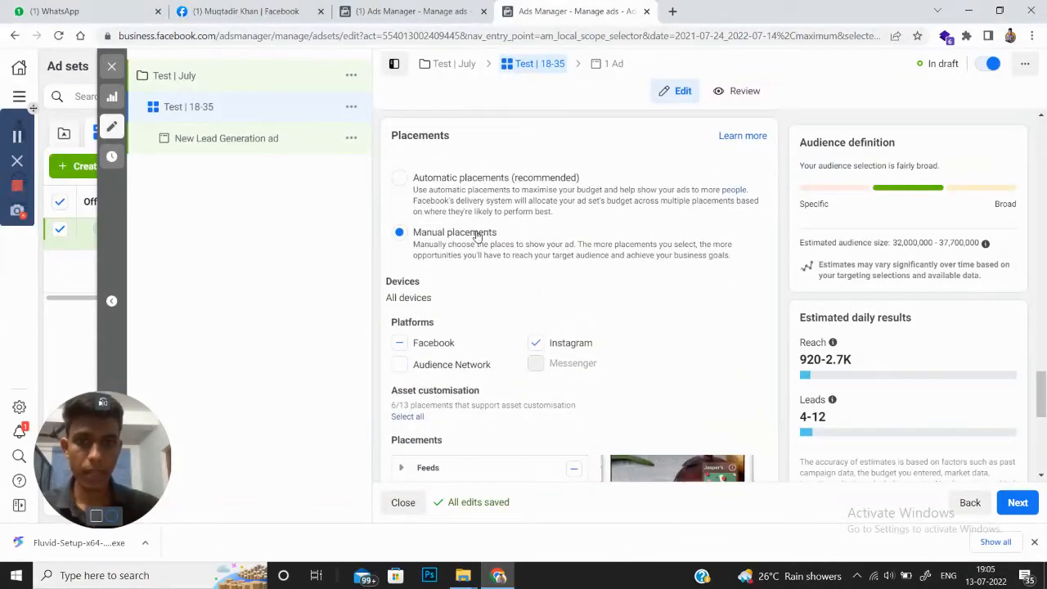
scroll(477, 236, "down", 2)
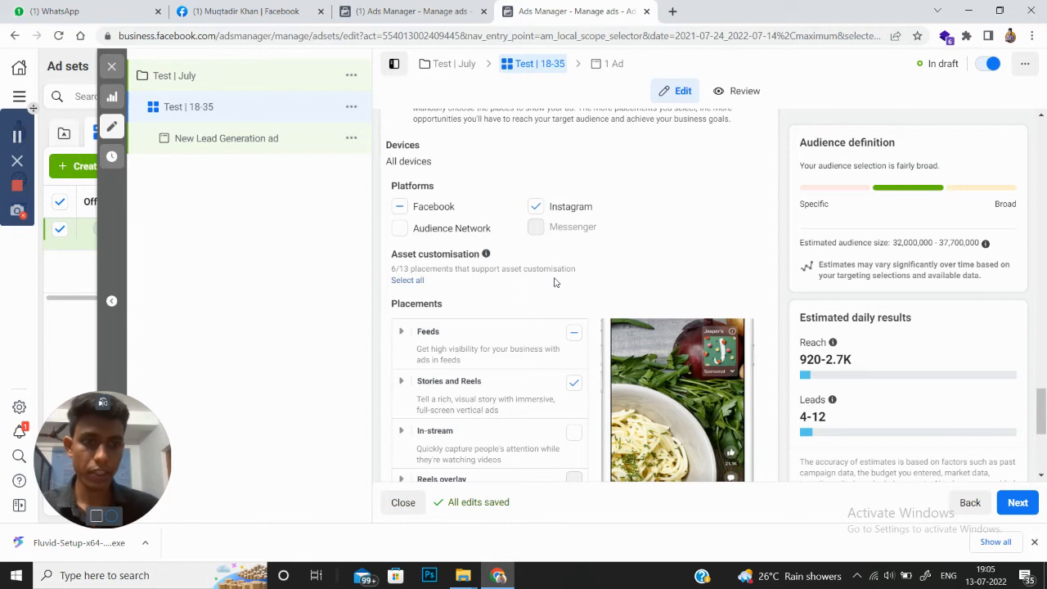
scroll(554, 282, "down", 4)
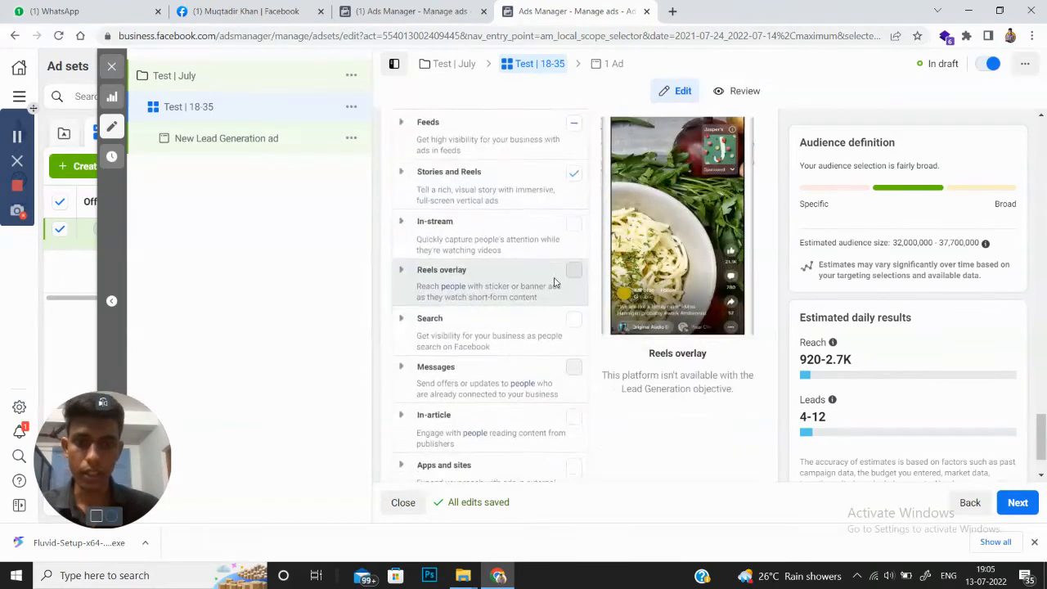
left_click(1031, 503)
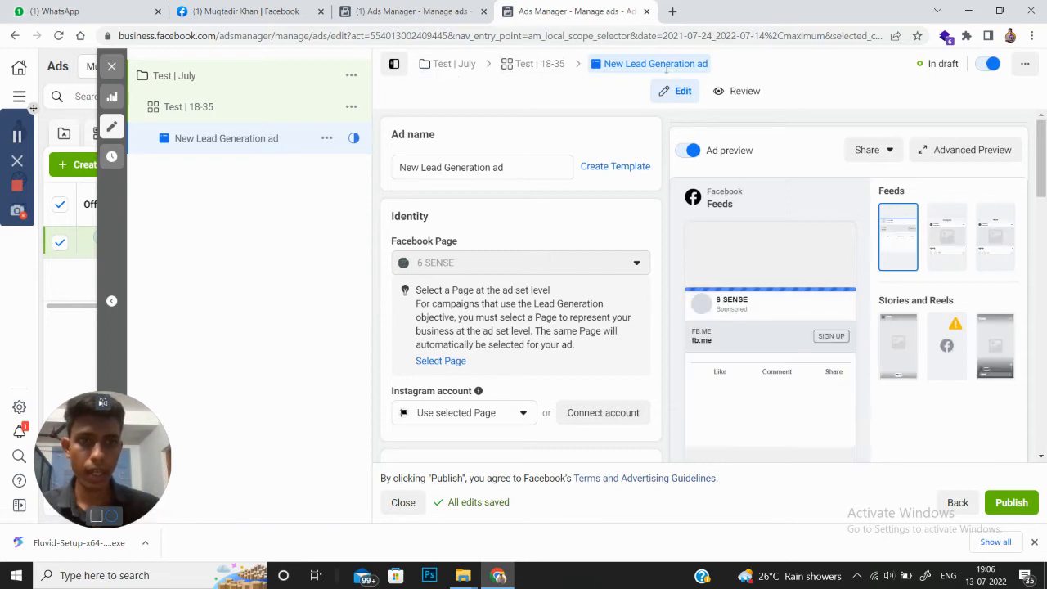
- Rename the ad as "LG | 20% Off"
left_click(512, 168)
left_click_drag(512, 168, 392, 183)
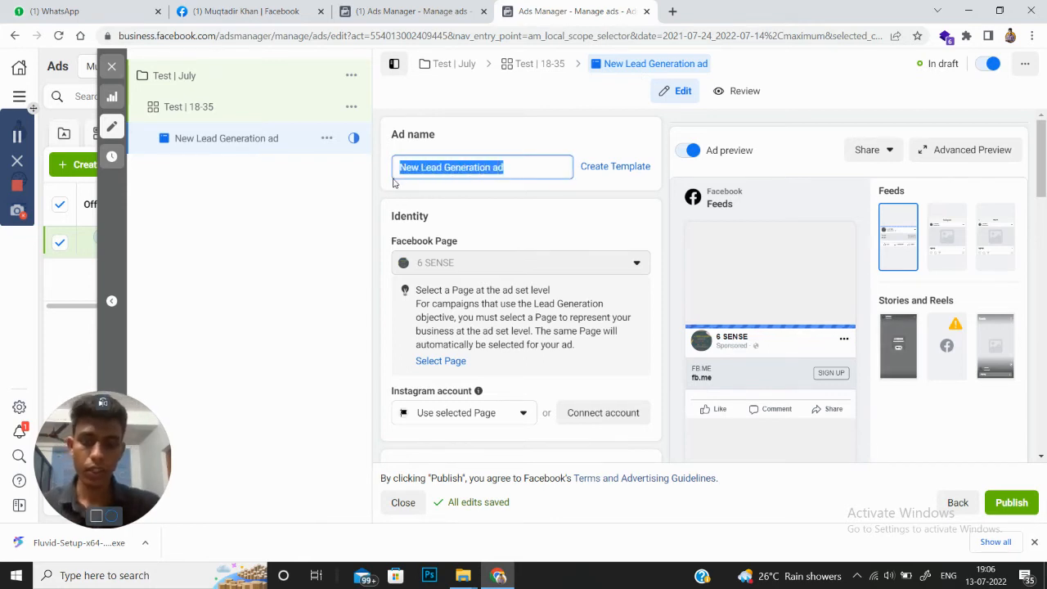
type("LG")
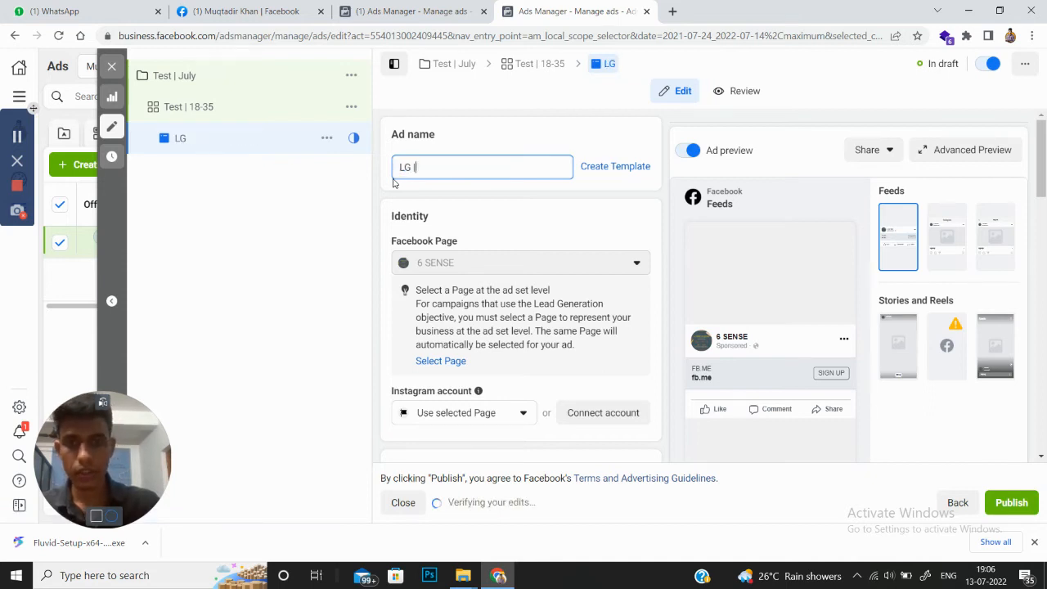
type(" |")
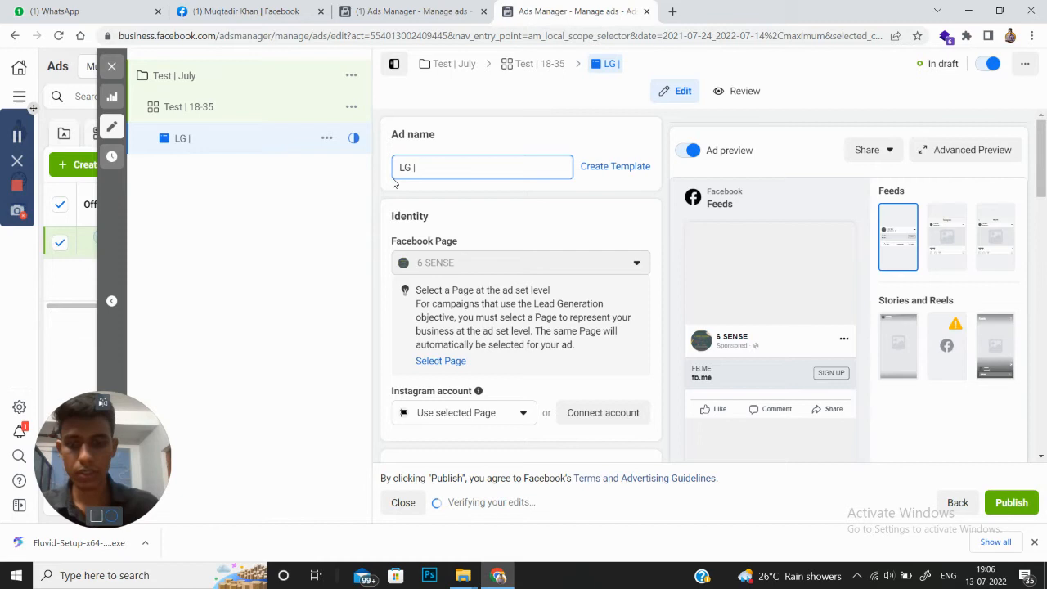
type(" 20% Off")
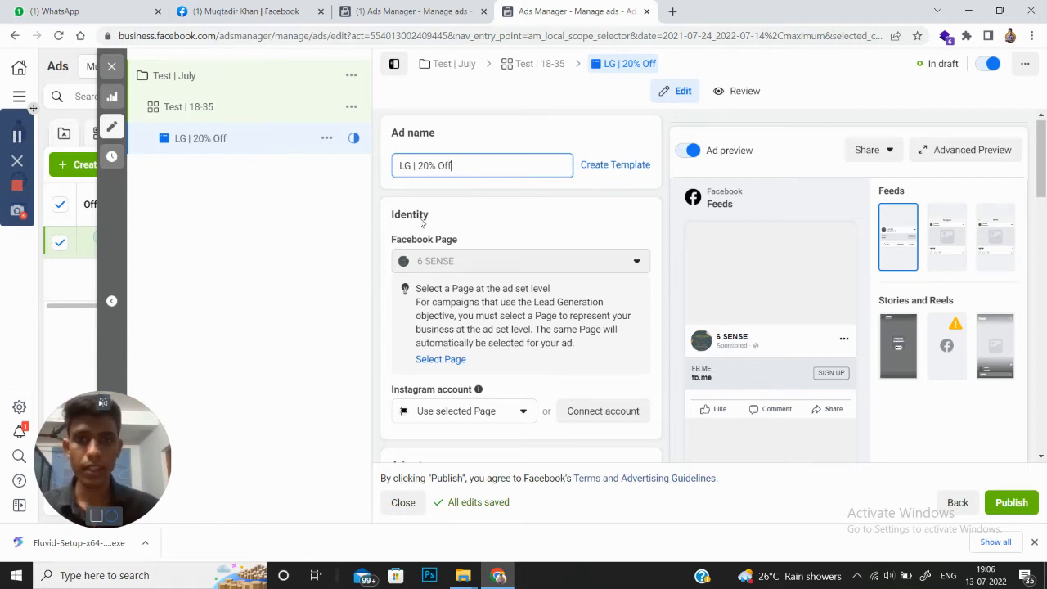
- Review the ad's identity settings, including Facebook Page and Instagram account, and the ad setup and format options
scroll(417, 164, "down", 1)
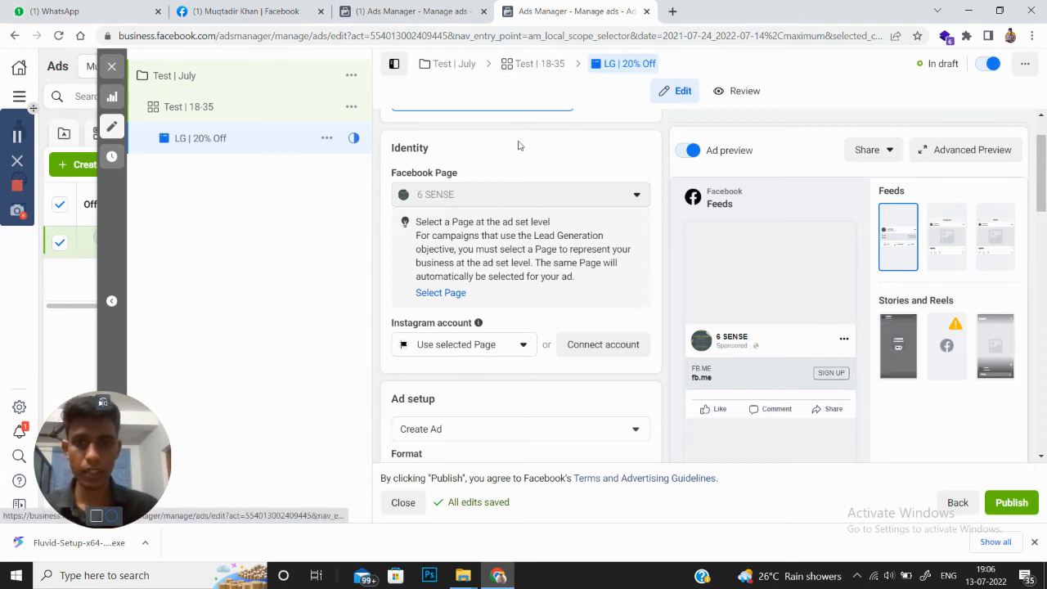
scroll(499, 262, "down", 1)
scroll(499, 262, "down", 1)
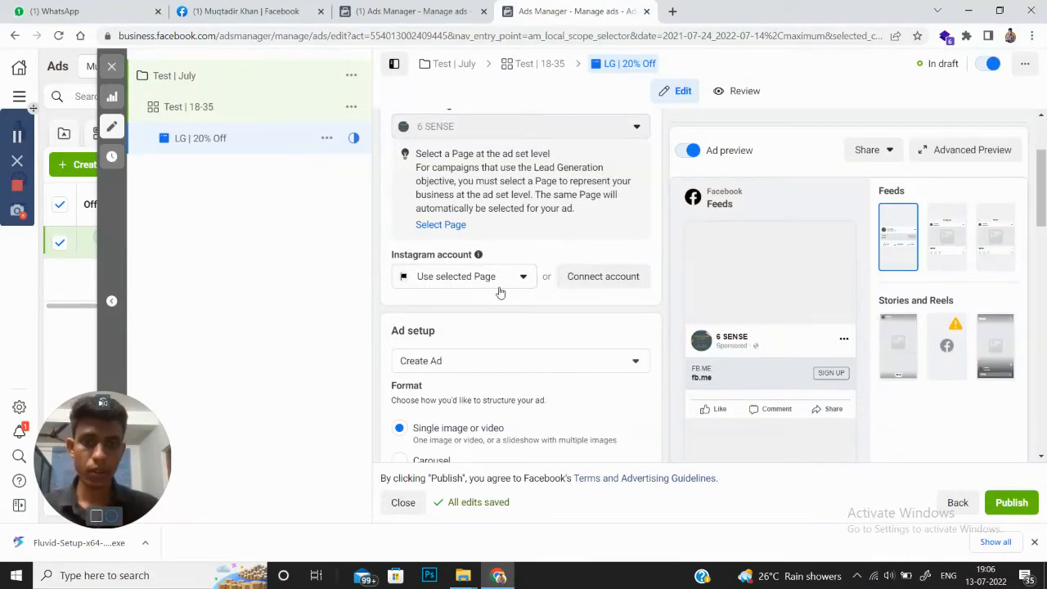
scroll(483, 204, "up", 3)
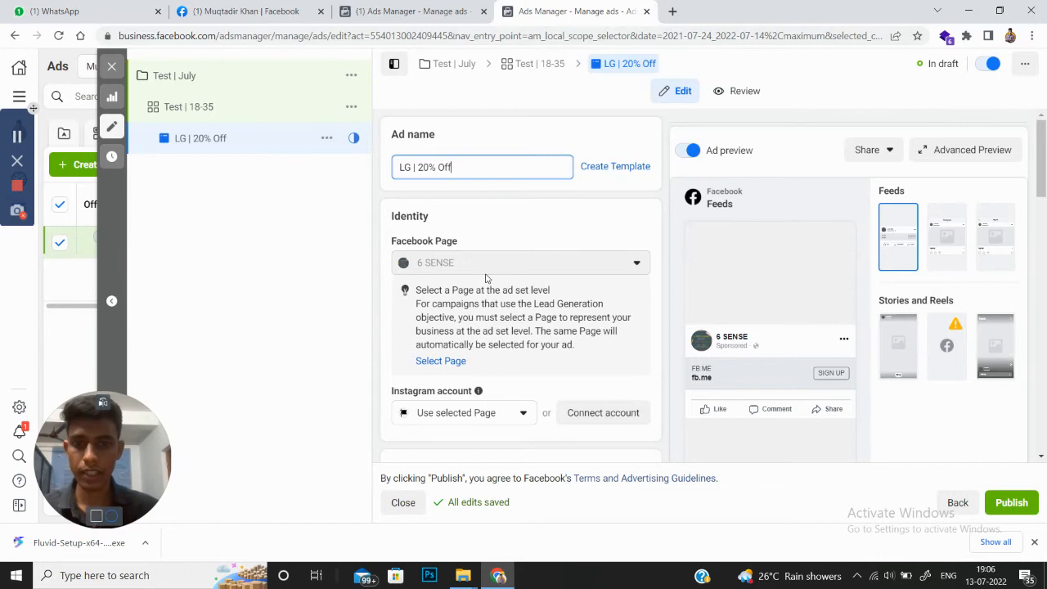
scroll(485, 278, "down", 3)
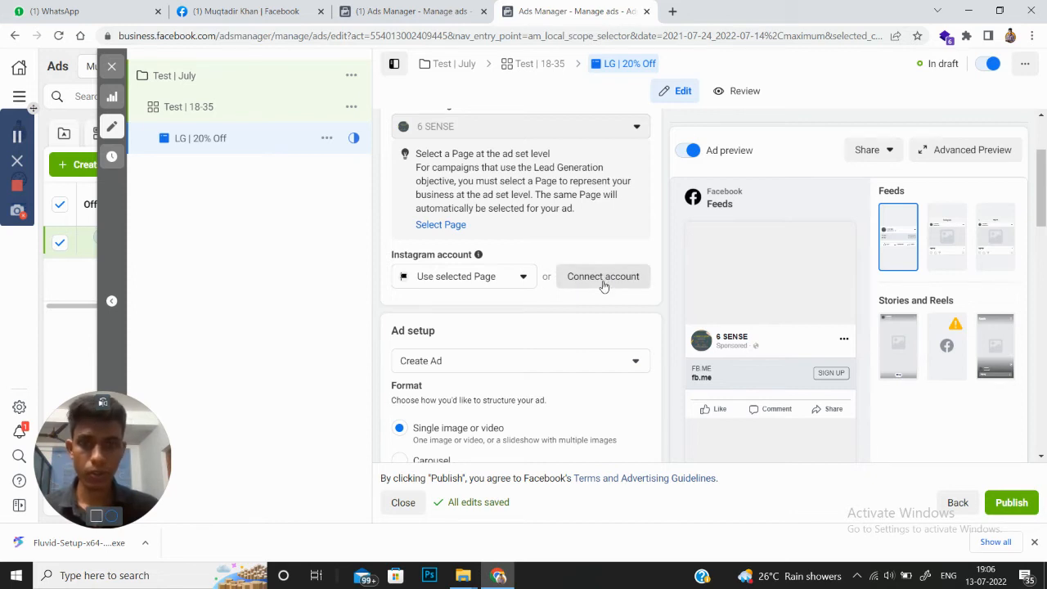
scroll(507, 213, "up", 1)
scroll(497, 247, "down", 2)
scroll(494, 254, "down", 2)
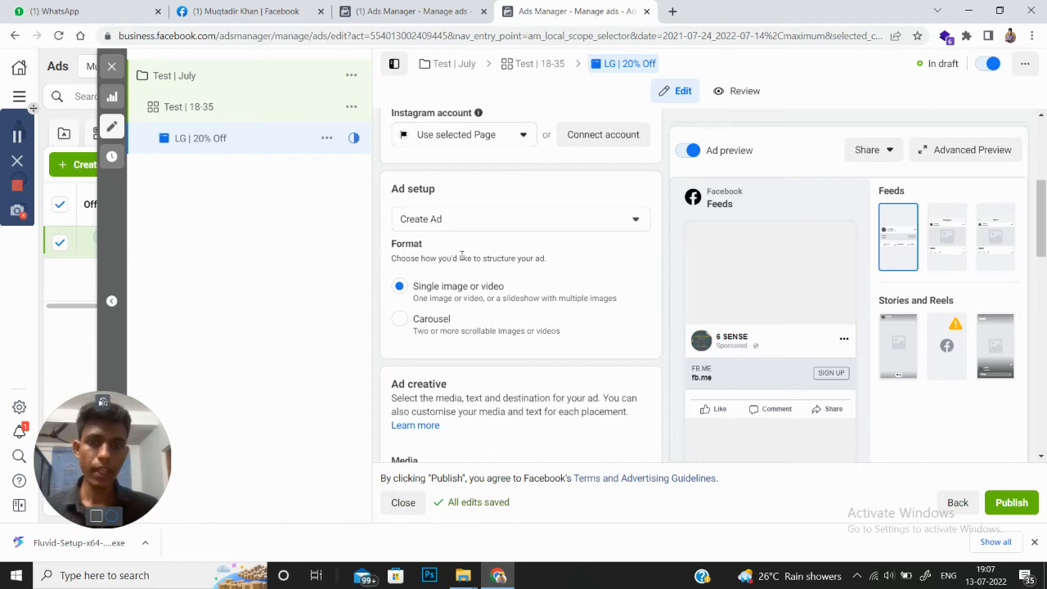
scroll(459, 254, "down", 1)
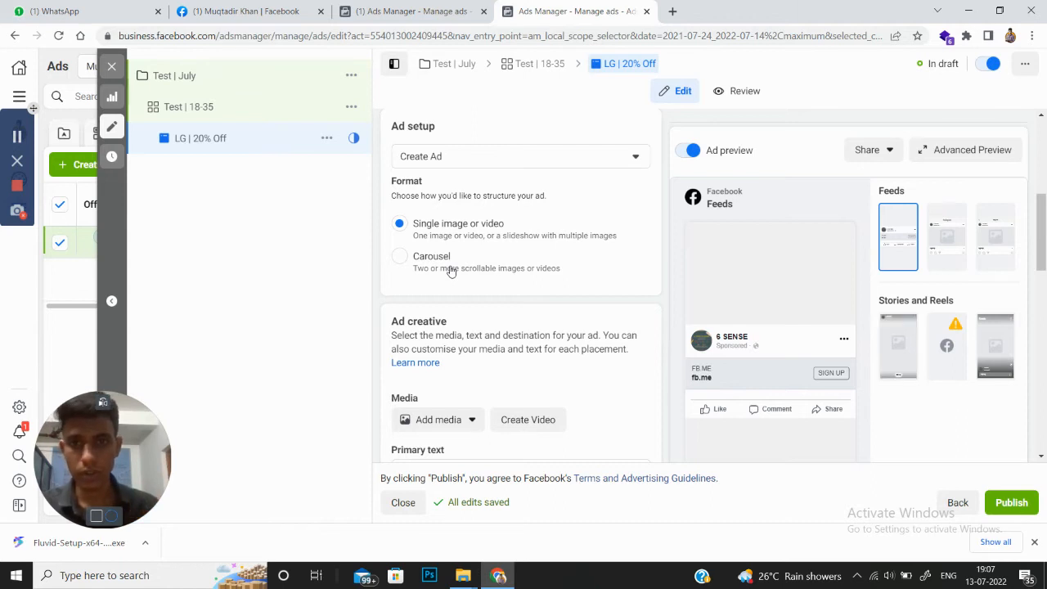
scroll(433, 246, "down", 3)
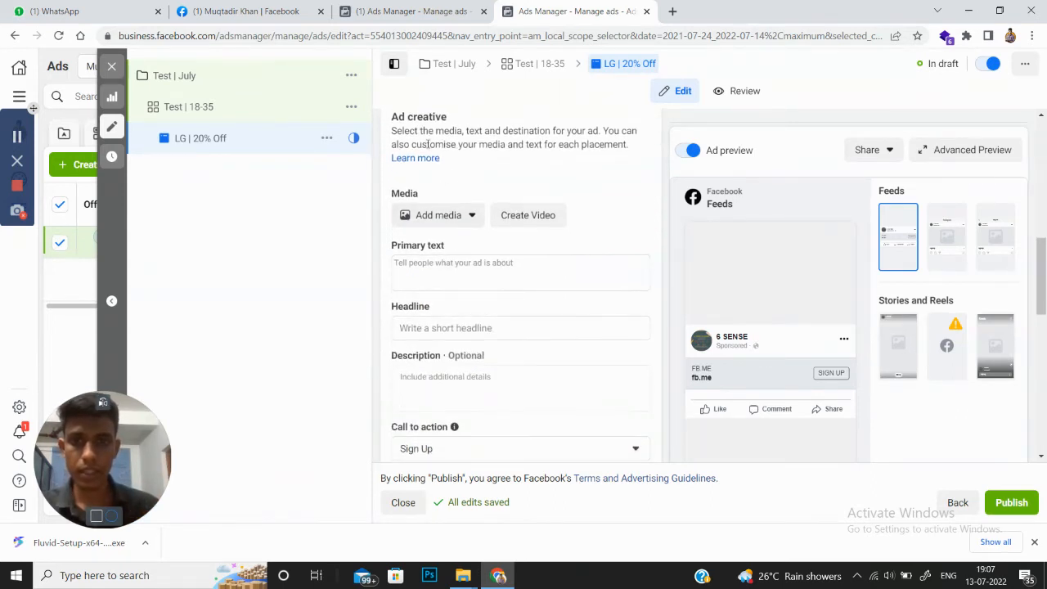
- Add the yellow 1080 × 1350 "Google Ads is measurable" image from the account images as the ad's media and proceed to cropping
left_click_drag(391, 119, 459, 135)
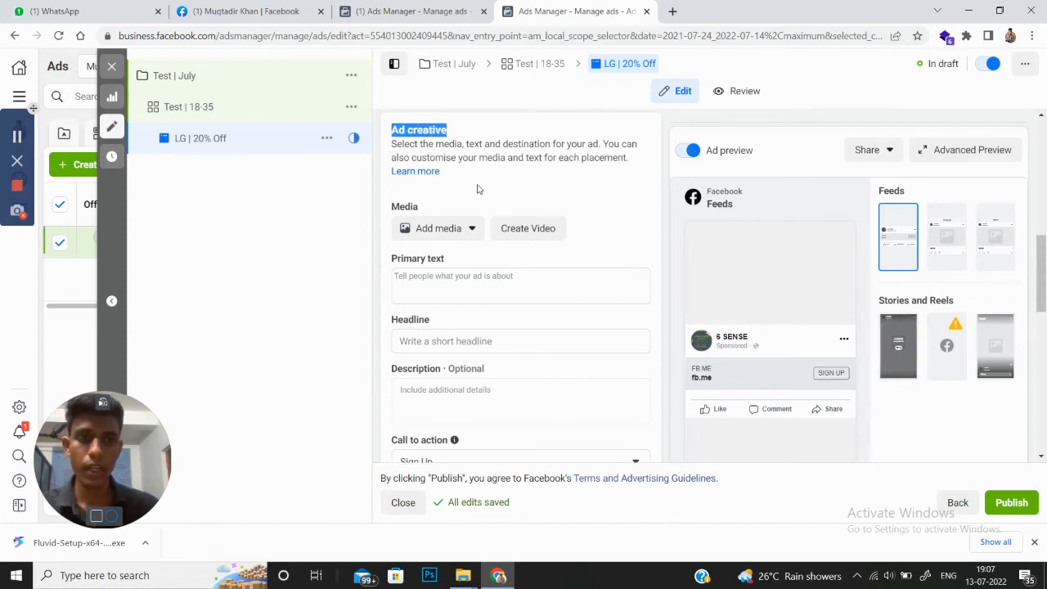
left_click(472, 231)
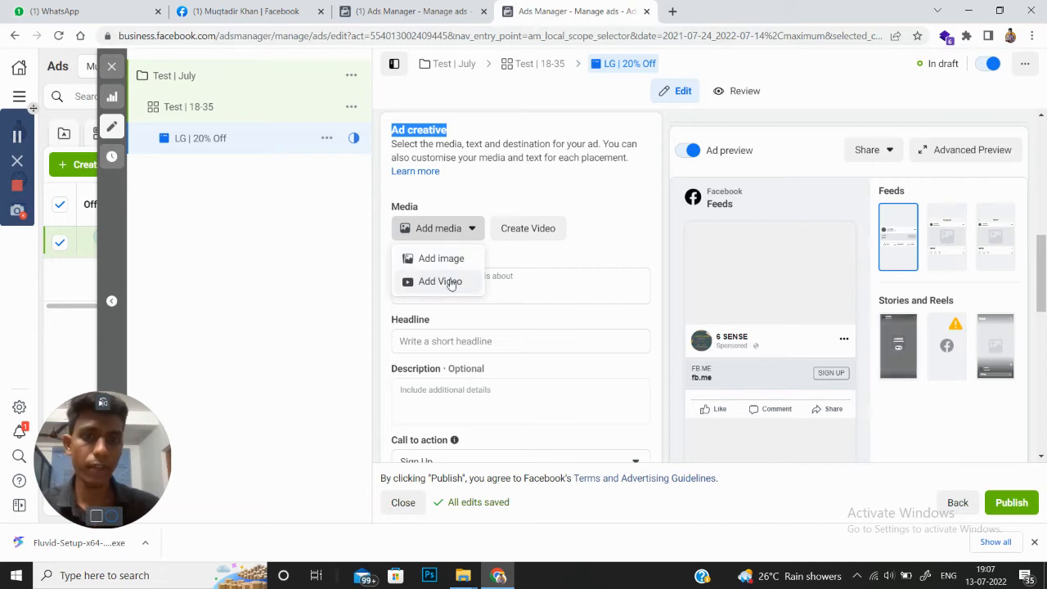
left_click(442, 260)
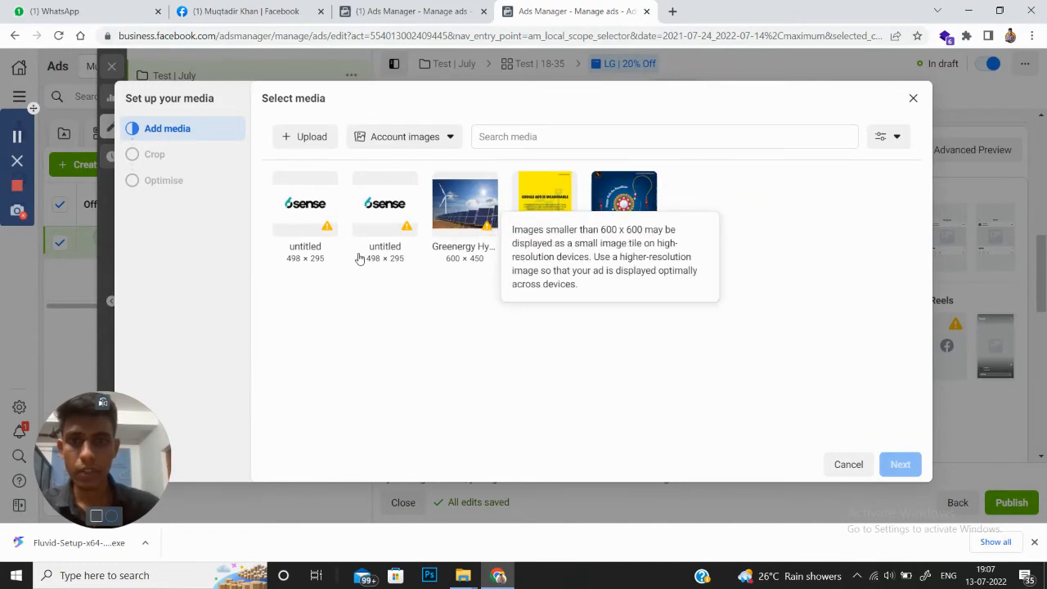
mouse_move(328, 230)
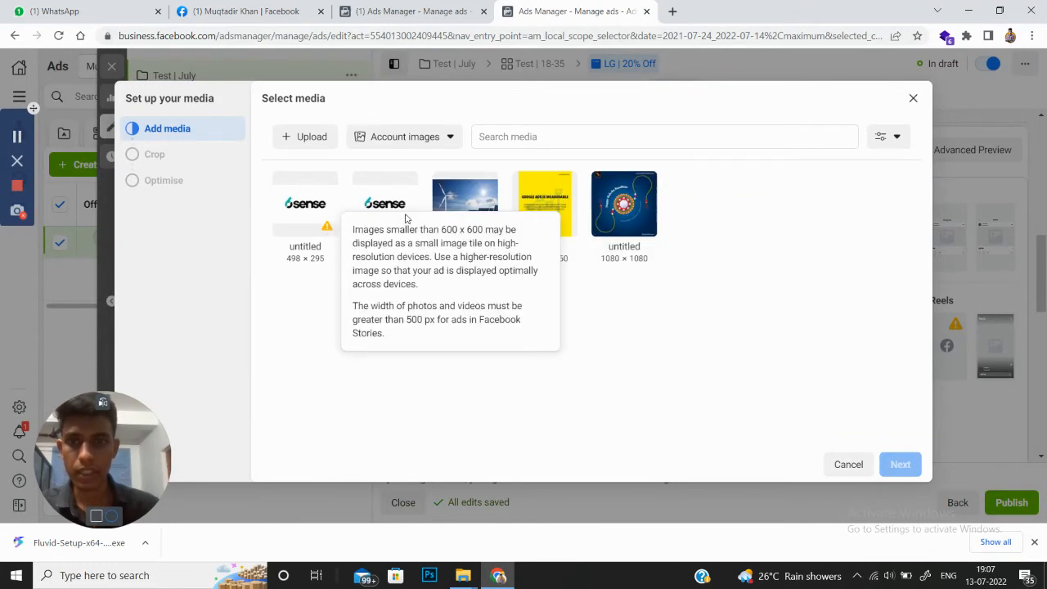
mouse_move(407, 227)
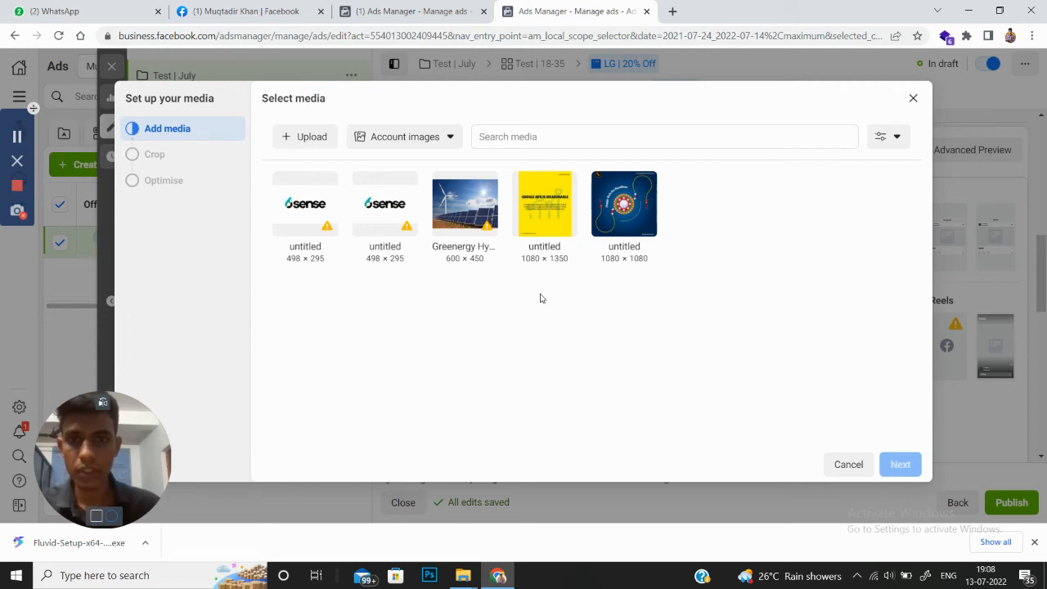
left_click(544, 224)
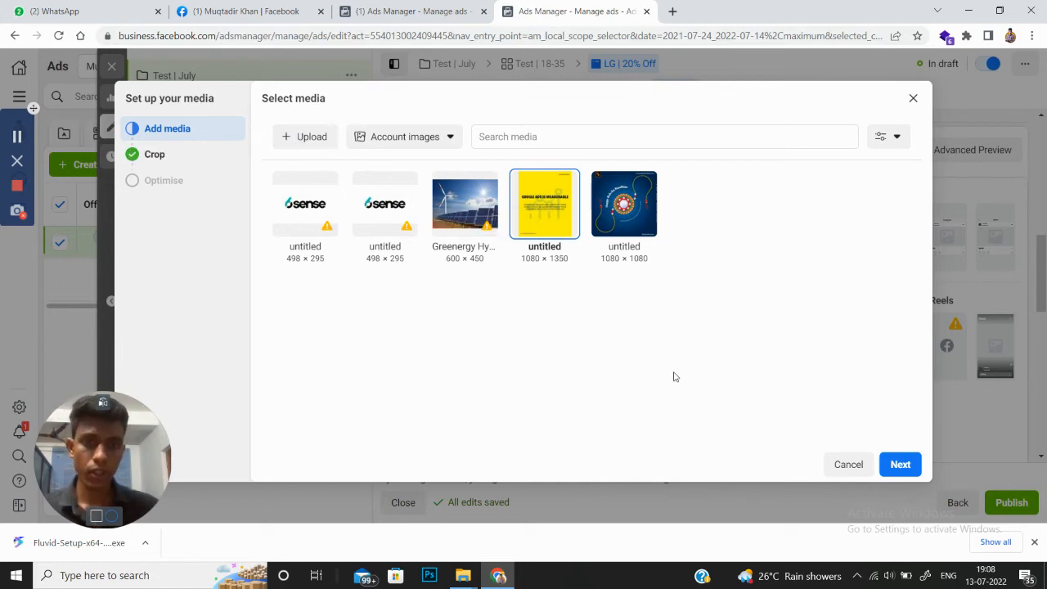
left_click(899, 465)
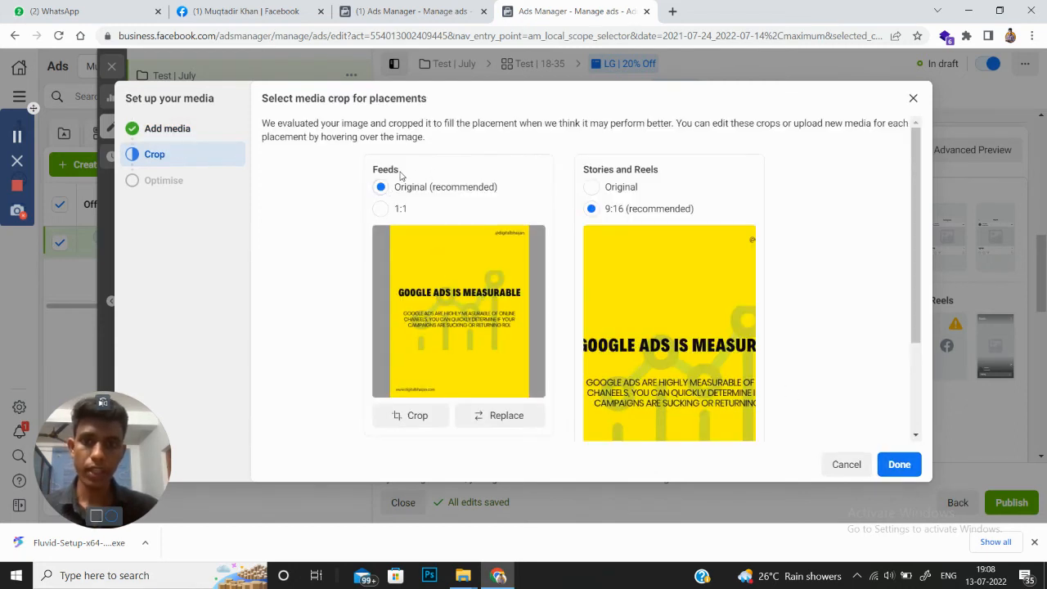
- Compare the crops for Feeds and for Stories and Reels, and try repositioning the image within the 9:16 crop
scroll(685, 288, "down", 2)
scroll(679, 278, "up", 2)
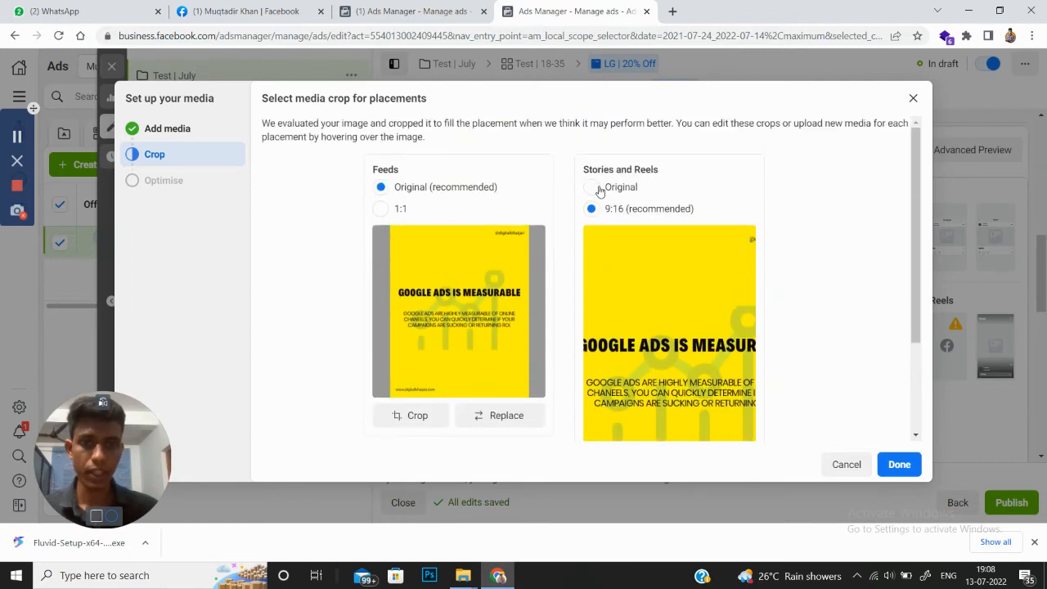
scroll(654, 261, "down", 2)
scroll(664, 267, "up", 1)
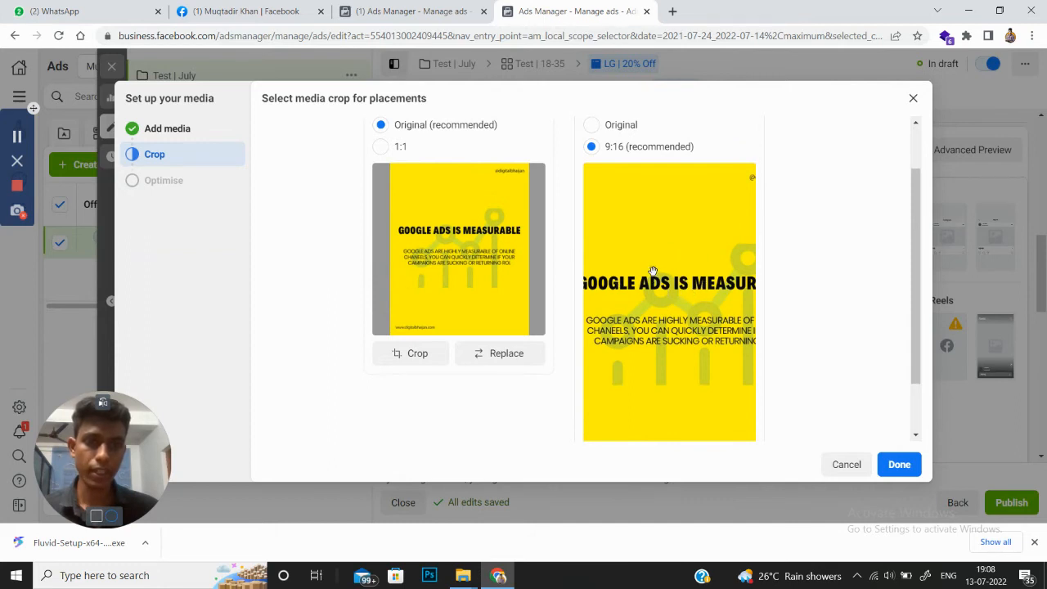
scroll(651, 262, "up", 1)
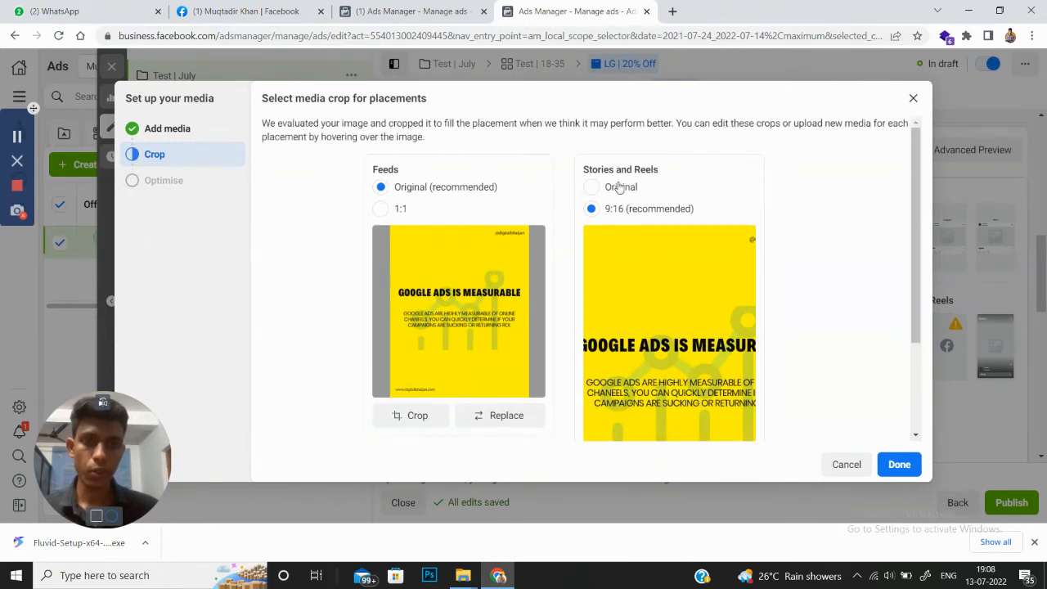
scroll(647, 245, "down", 1)
left_click_drag(678, 257, 506, 280)
scroll(615, 276, "down", 1)
left_click_drag(649, 288, 729, 284)
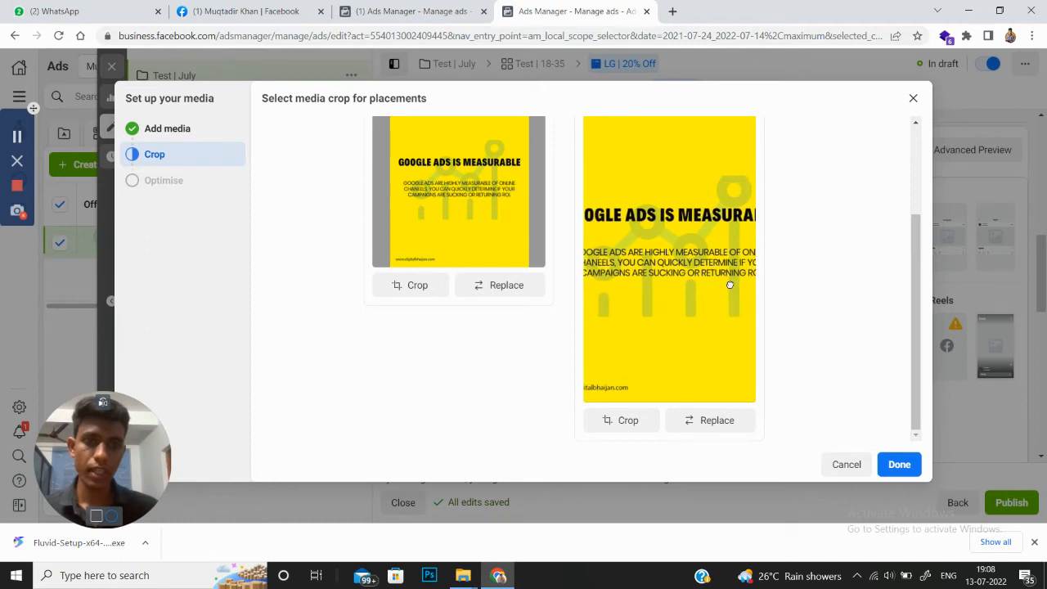
scroll(638, 278, "up", 2)
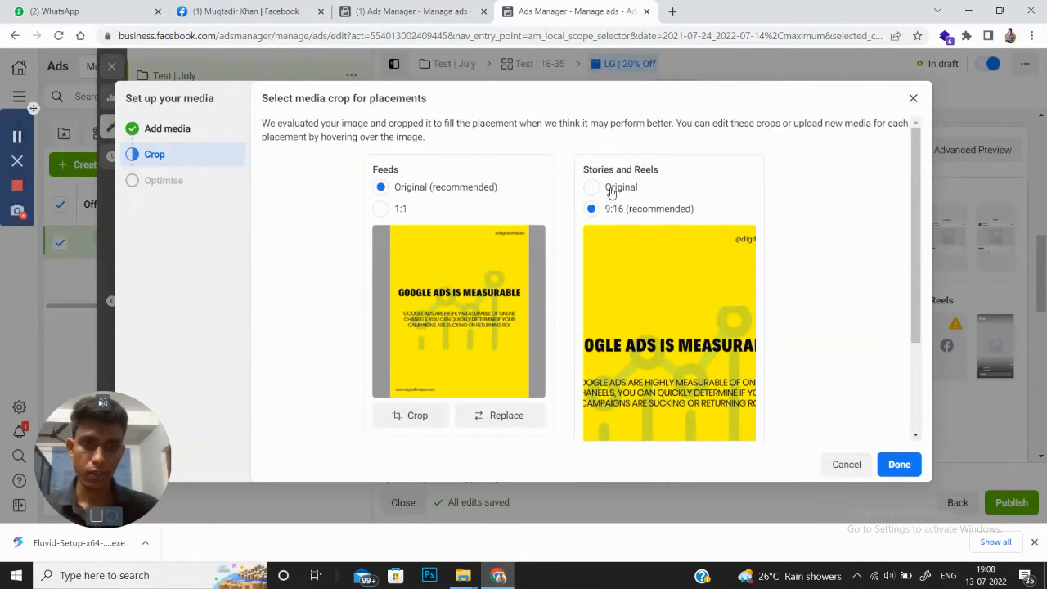
- Set the Stories and Reels crop to Original, apply the media, and check the ad preview
left_click(611, 193)
scroll(708, 312, "down", 3)
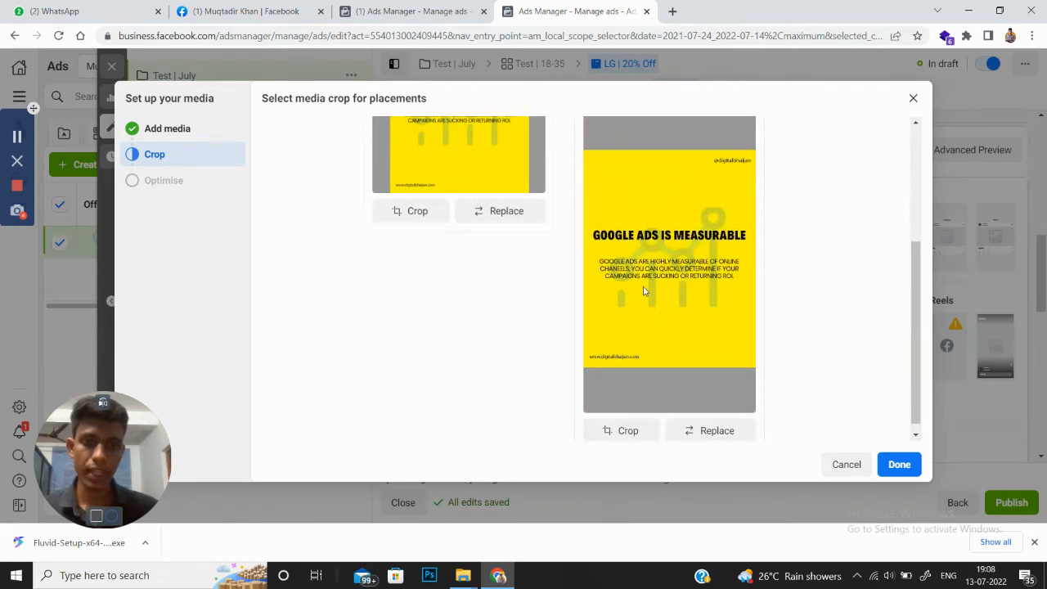
scroll(650, 291, "up", 1)
scroll(767, 303, "down", 1)
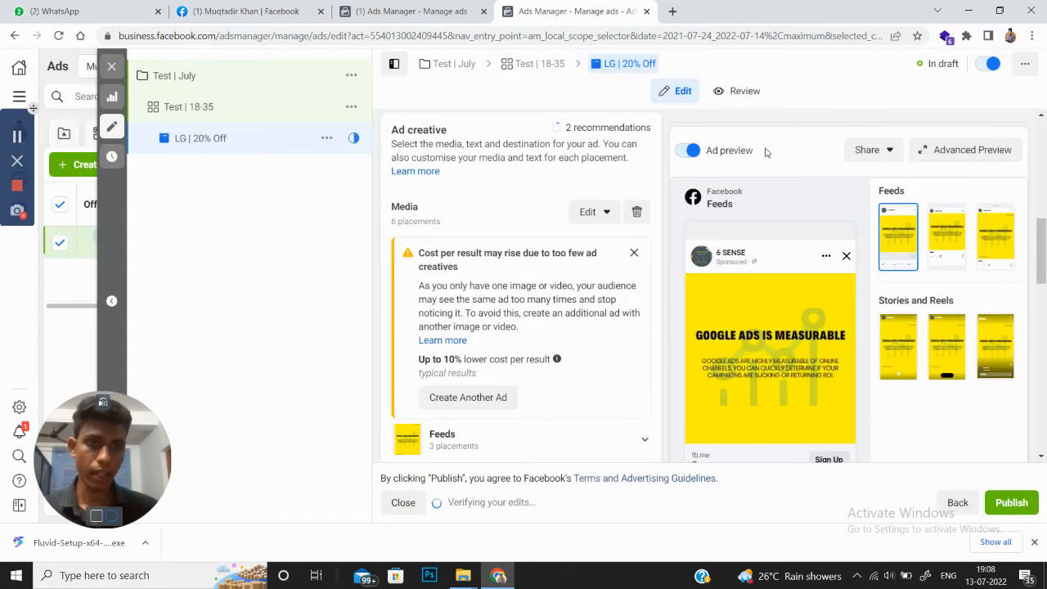
left_click_drag(752, 152, 708, 154)
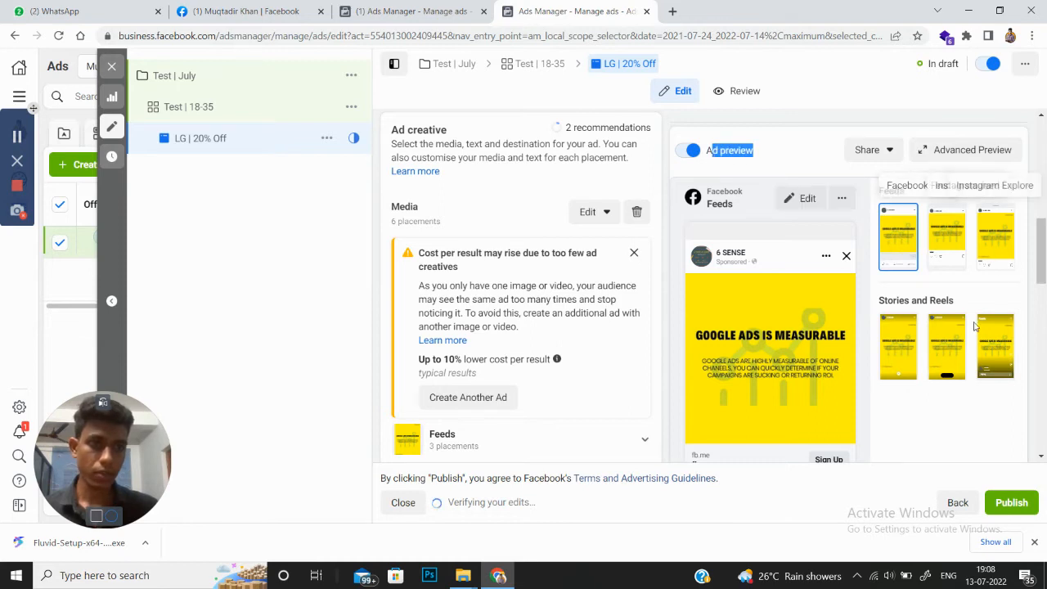
left_click(931, 419)
- Enter "This is primary text" as the ad's primary text and check it in the Facebook Feeds preview
scroll(491, 264, "down", 3)
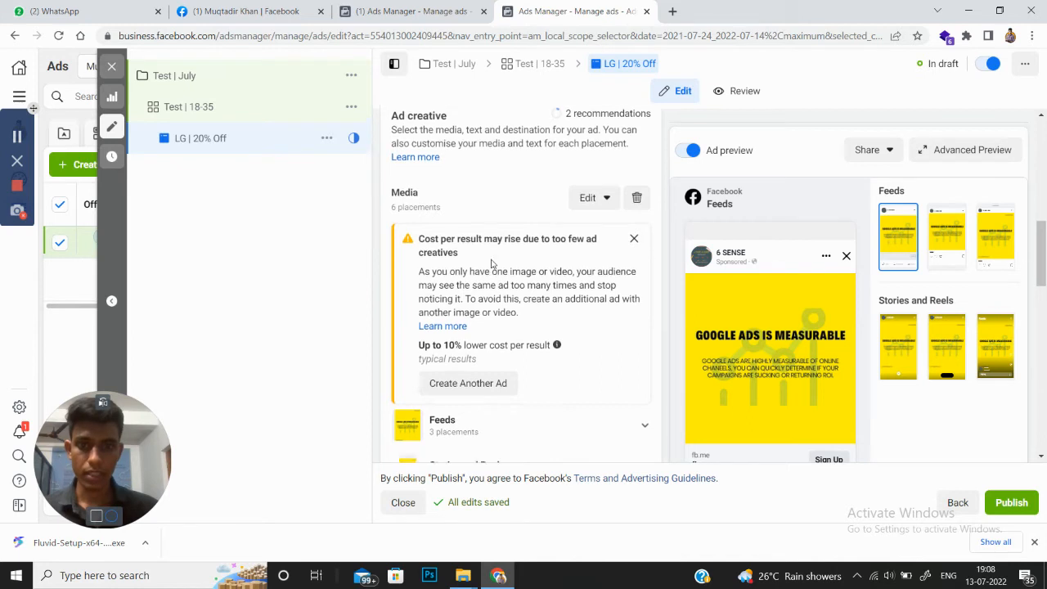
scroll(491, 263, "down", 2)
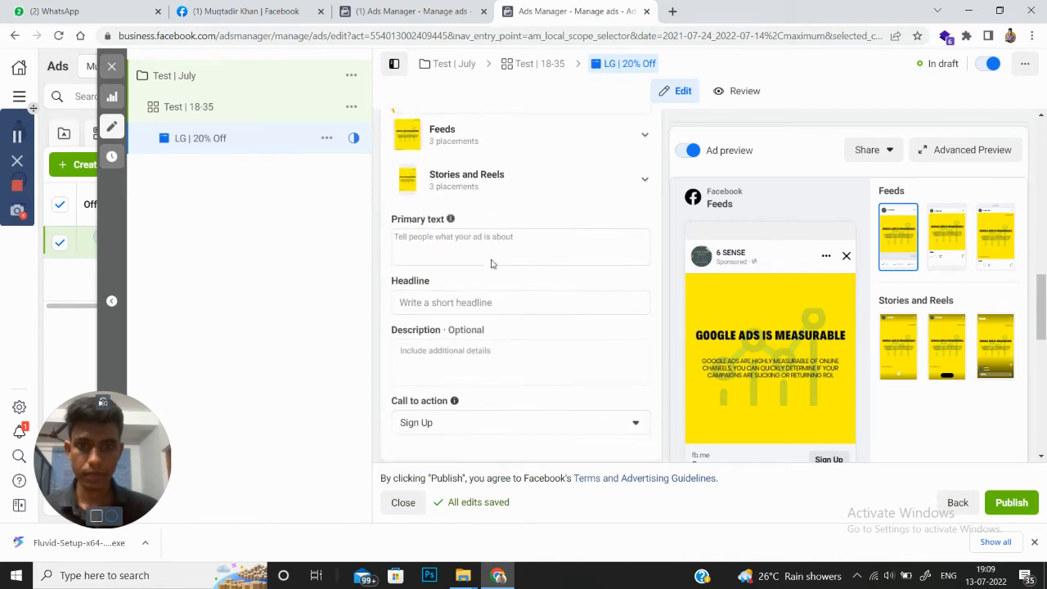
left_click(425, 210)
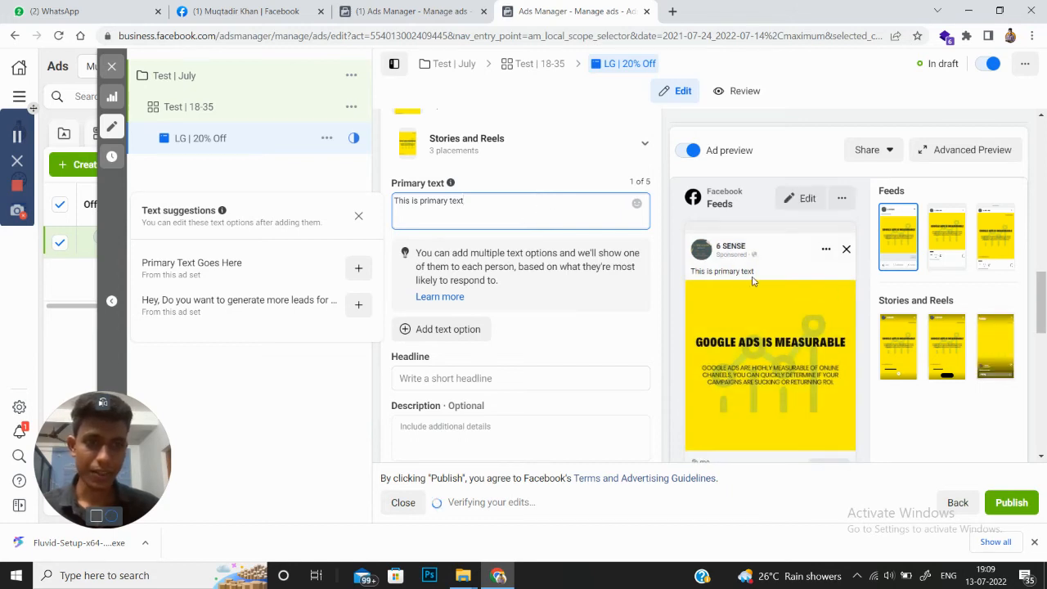
left_click(709, 275)
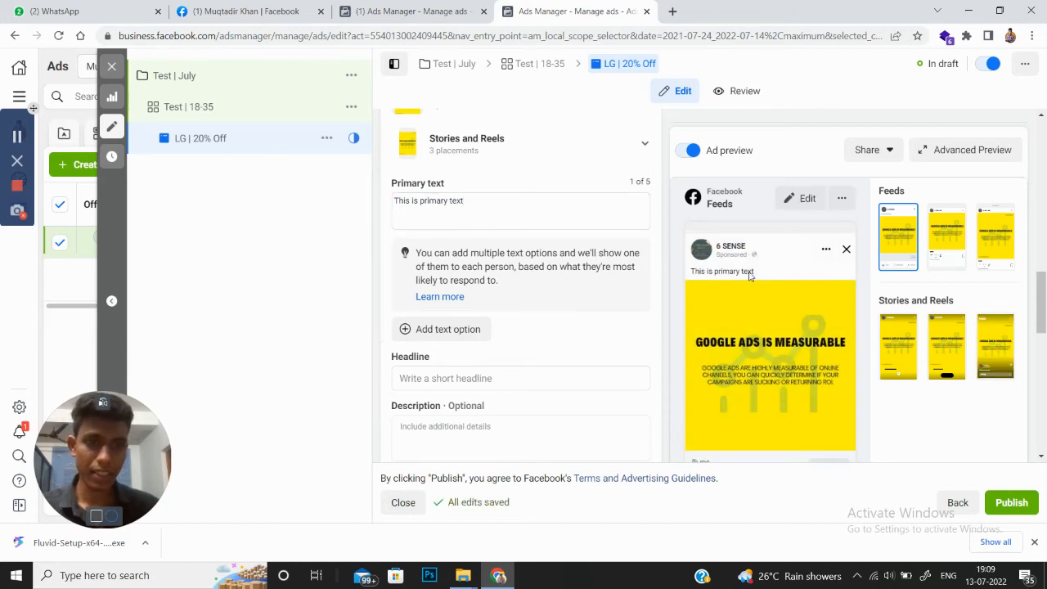
left_click(560, 212)
type(":")
key("Return")
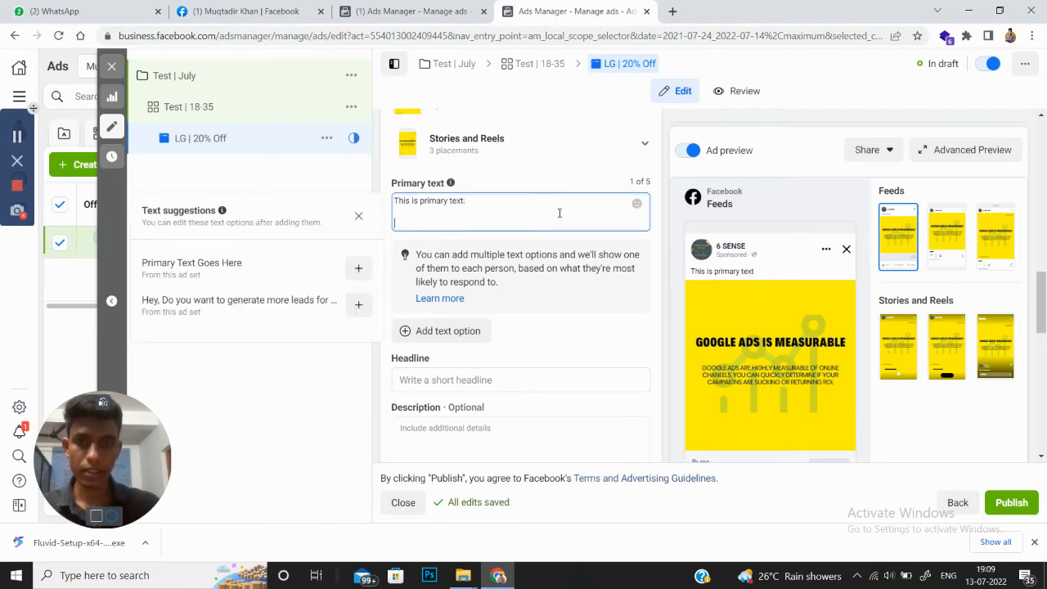
key("Return")
type("Visit: ")
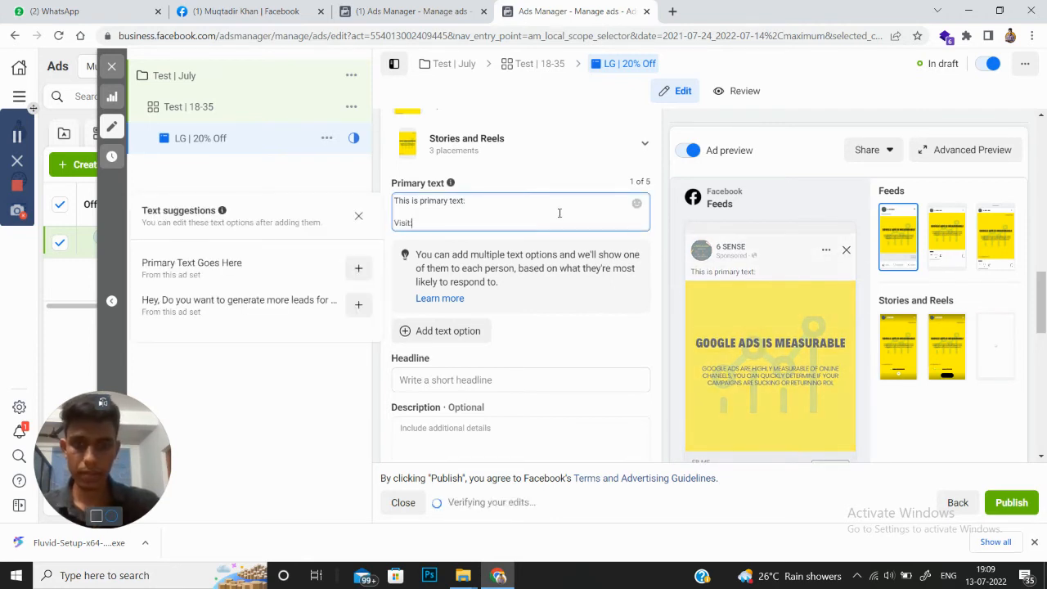
type("www.digitalbhaijan.com")
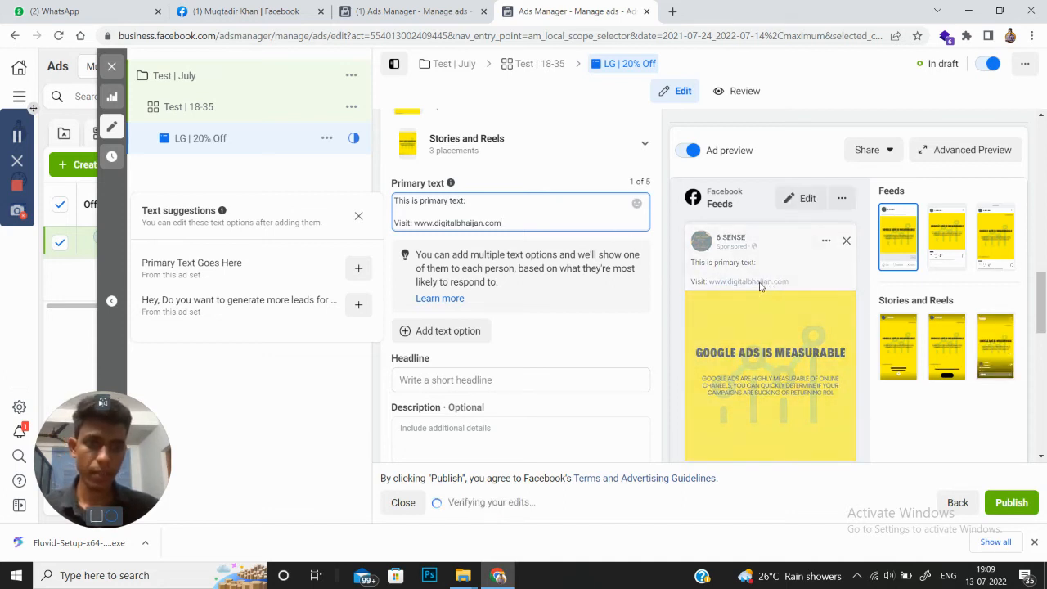
left_click_drag(490, 222, 401, 201)
left_click(489, 205)
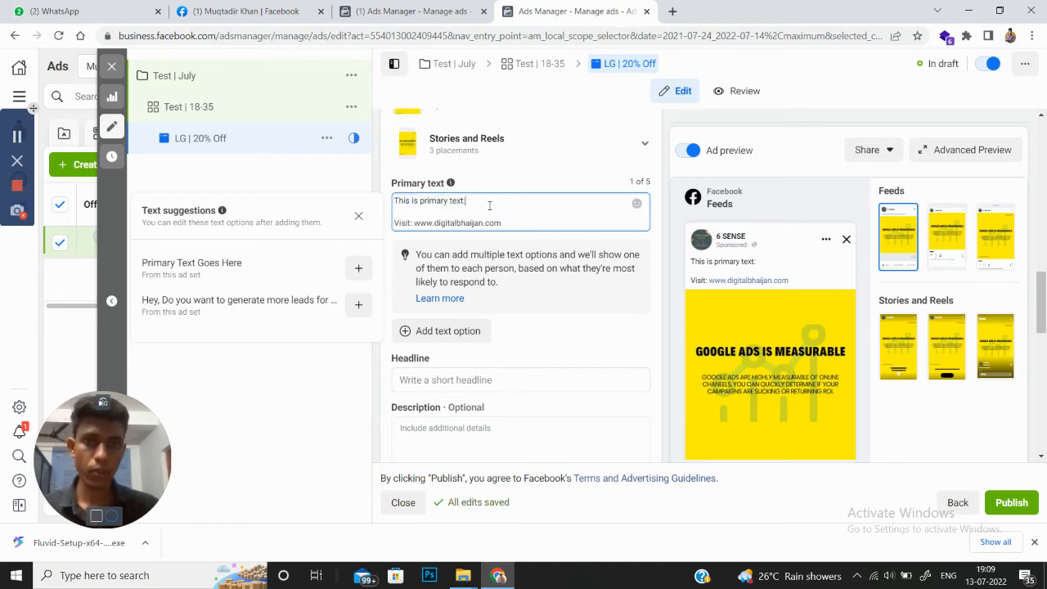
- Add a second primary text option reading "This is primary text - 02:"
scroll(474, 217, "down", 3)
scroll(442, 208, "up", 1)
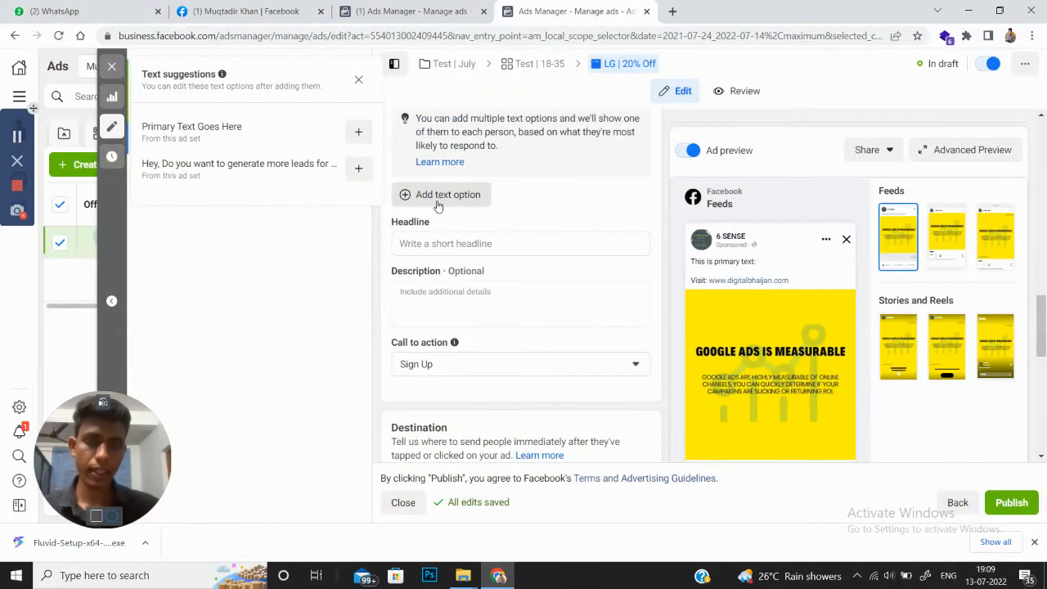
left_click(438, 206)
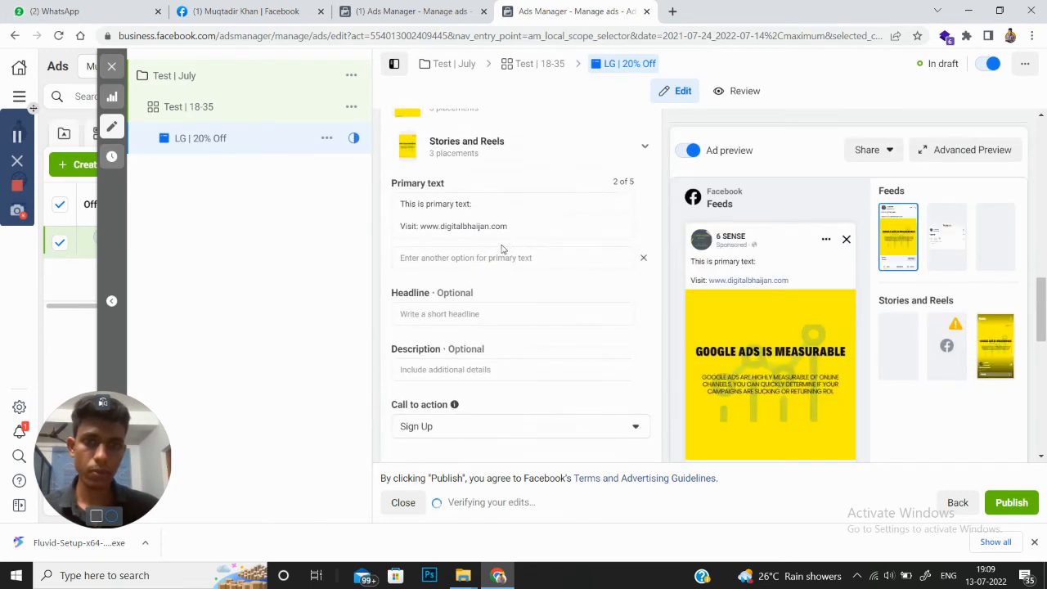
left_click(451, 256)
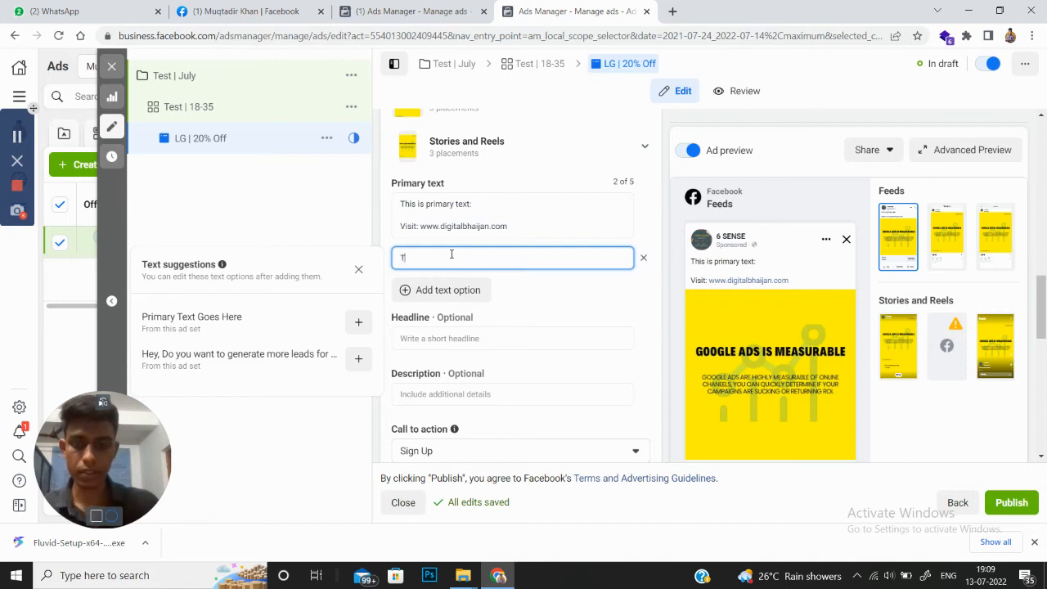
type("This is primary text ")
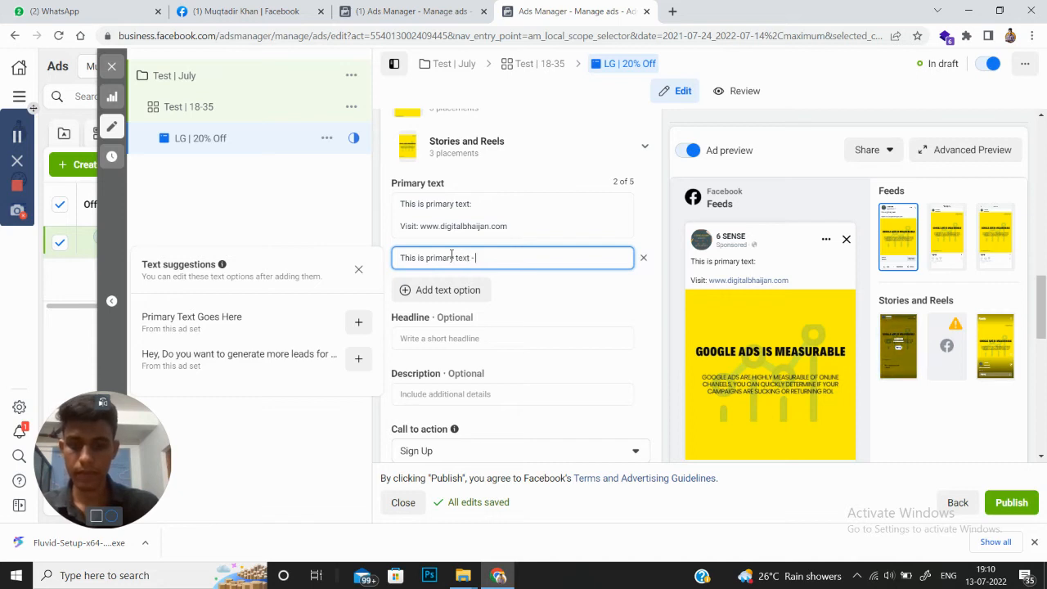
type("- 02:")
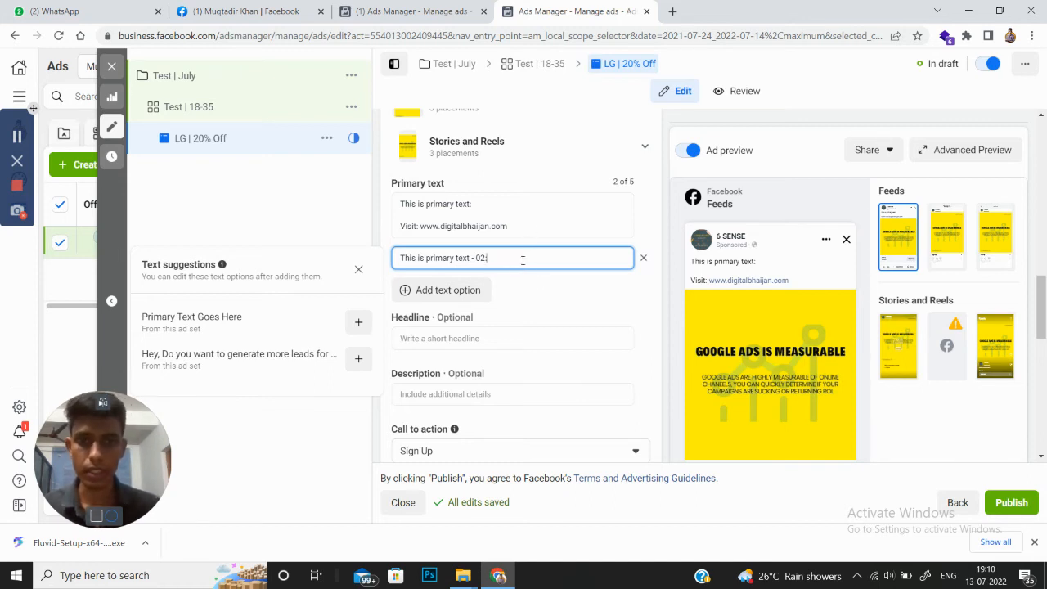
- Enter "This is Headline!" as the ad's headline and check it in the Facebook Feeds preview
scroll(521, 293, "down", 1)
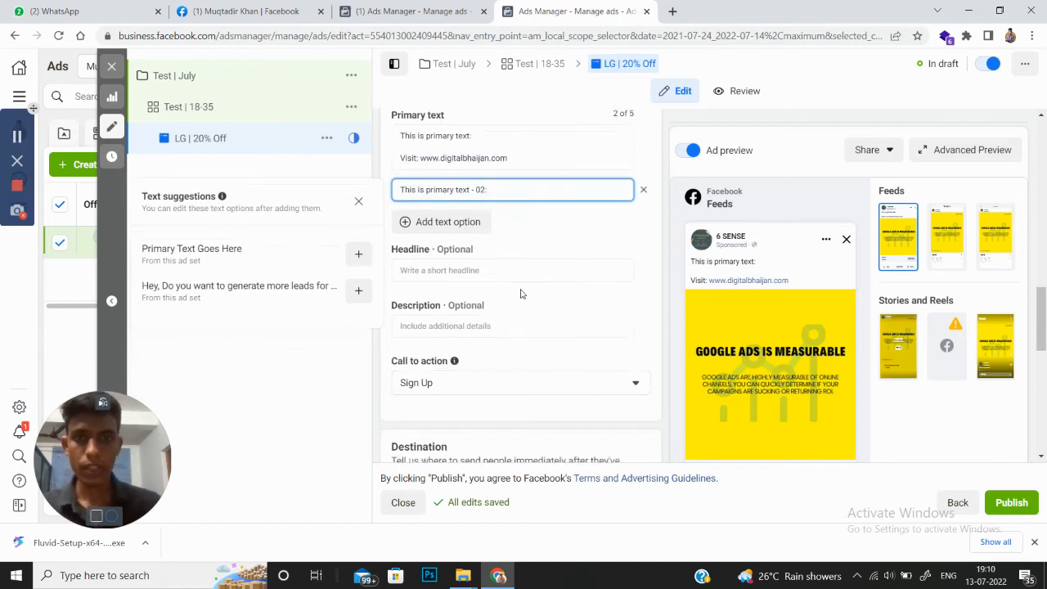
left_click(459, 272)
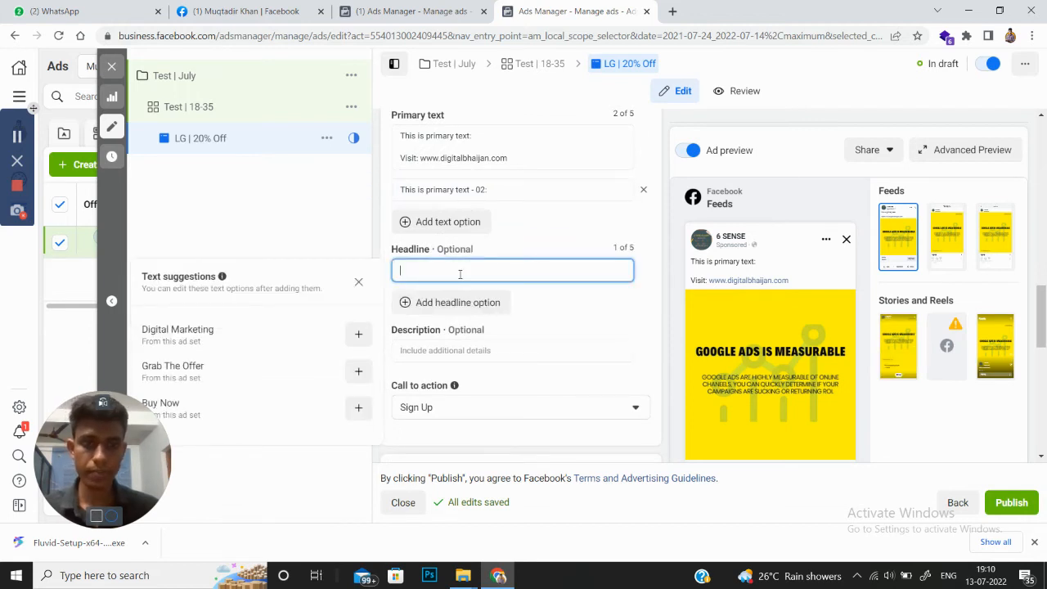
scroll(717, 346, "down", 3)
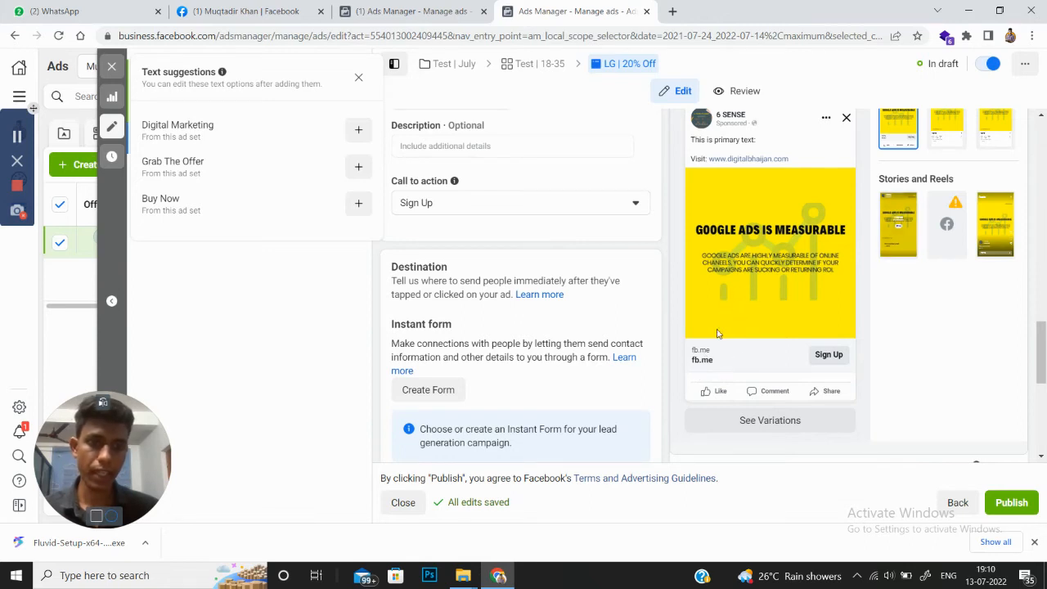
scroll(597, 325, "up", 2)
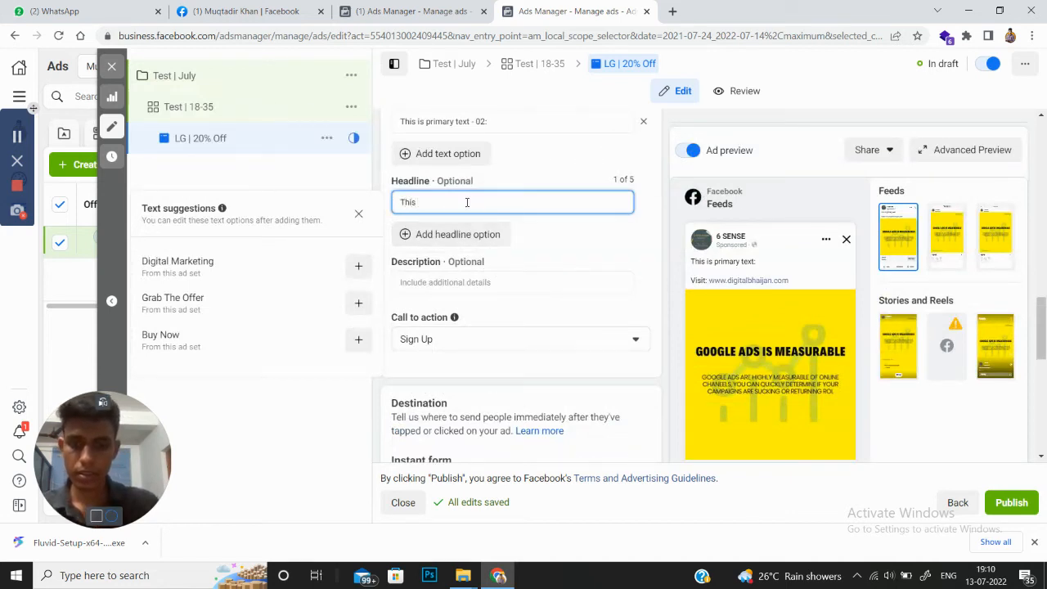
type("is Headli")
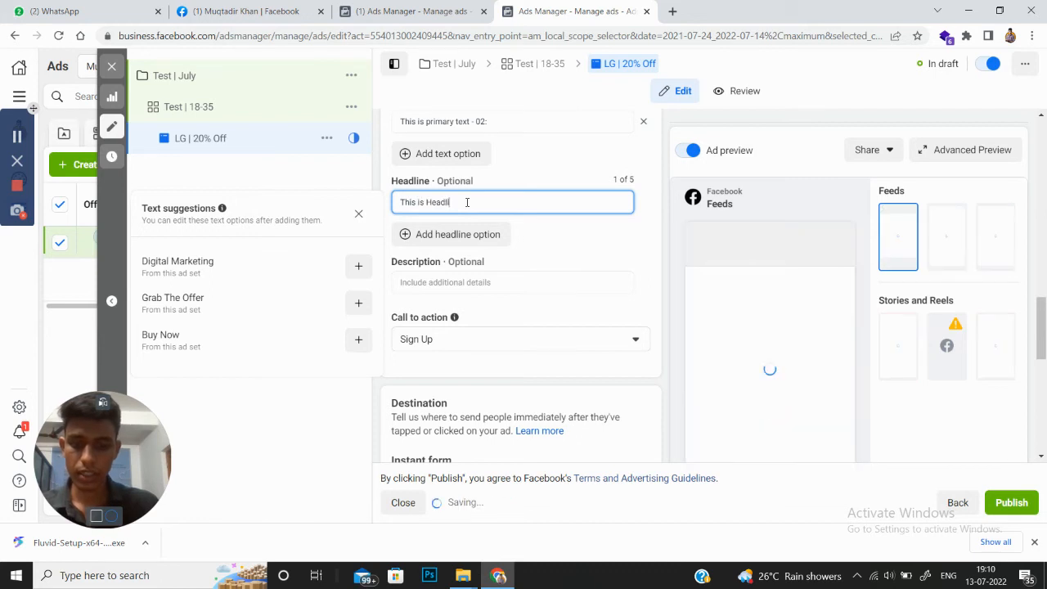
type("ne!")
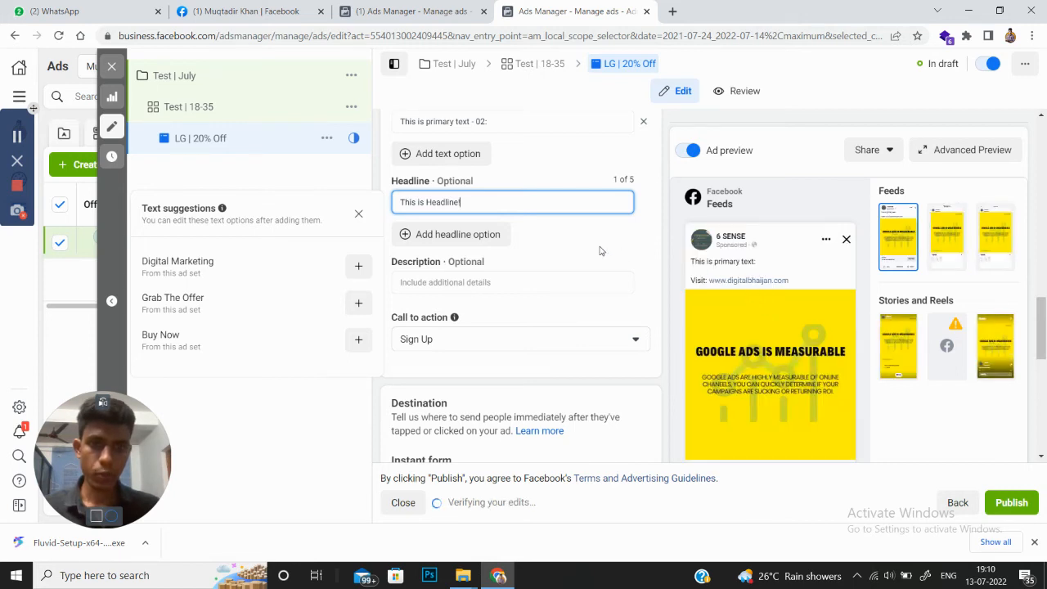
scroll(712, 299, "down", 3)
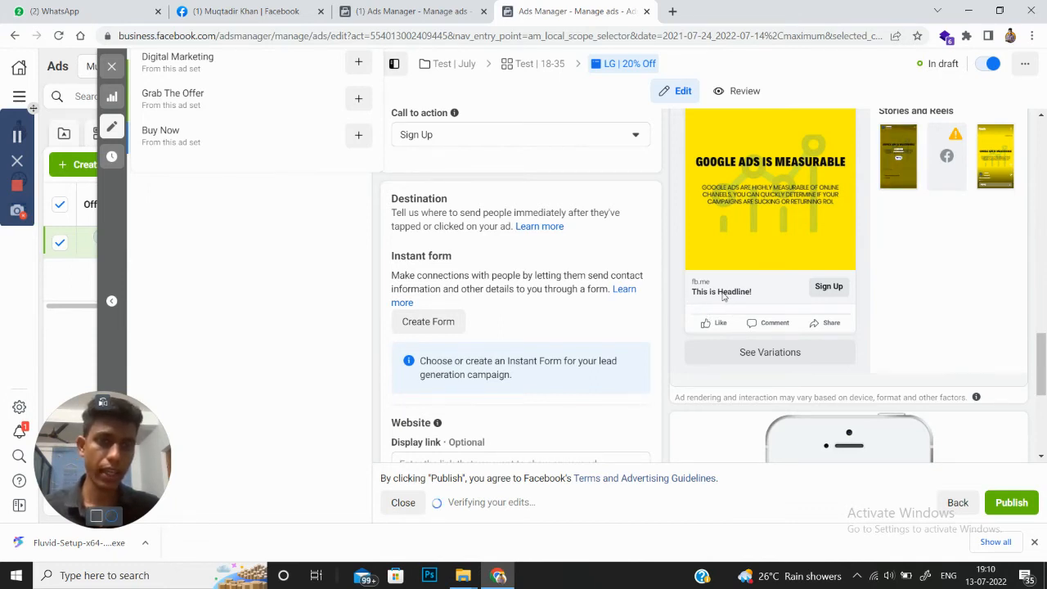
- Enter "Get an offer!" as the ad's description and check it in the preview beneath the headline
scroll(611, 292, "up", 2)
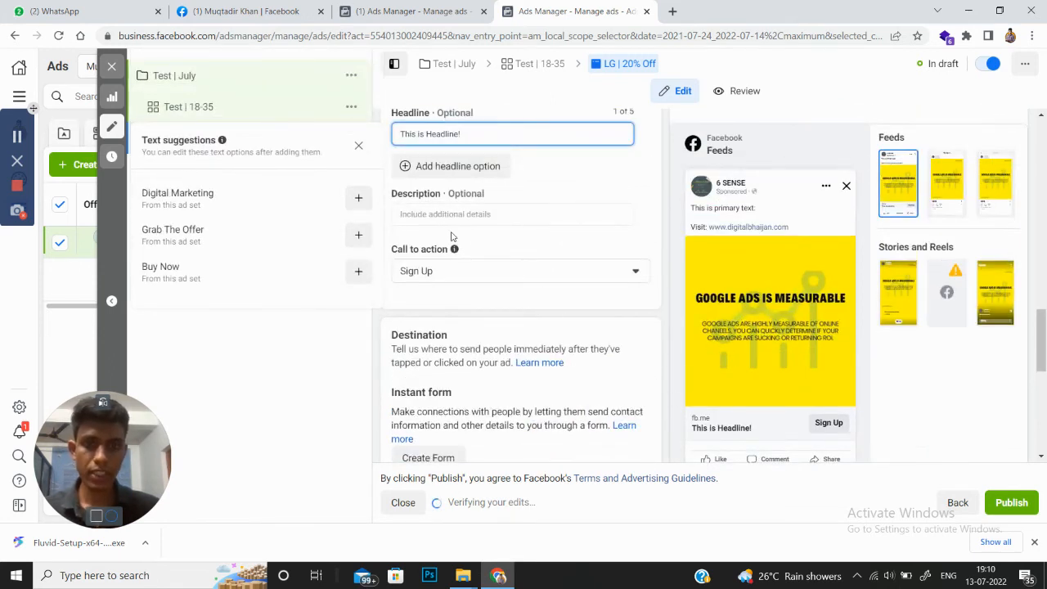
left_click(451, 211)
type("Get an of")
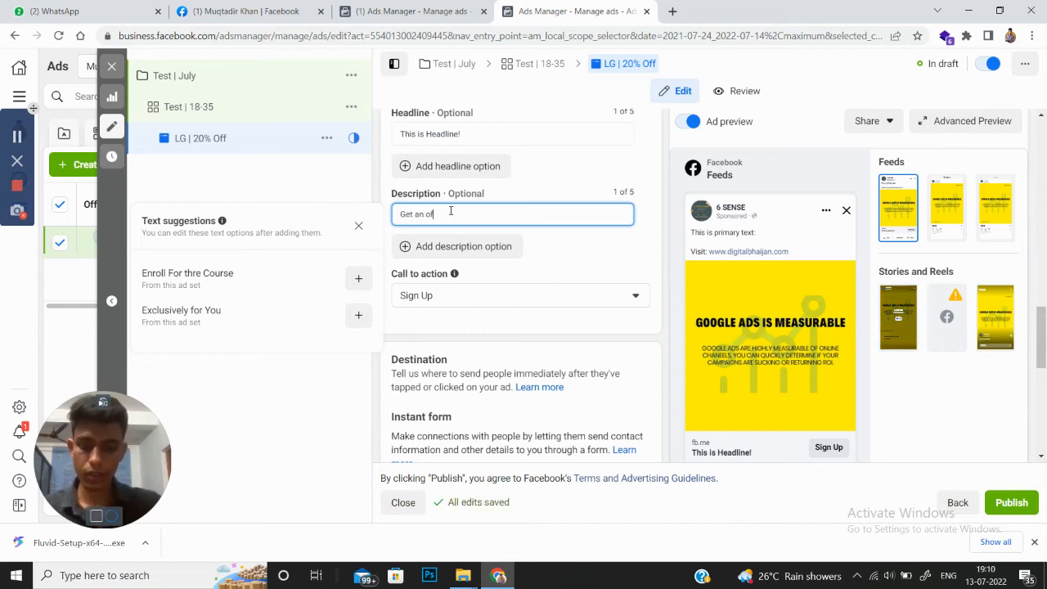
type("fer ")
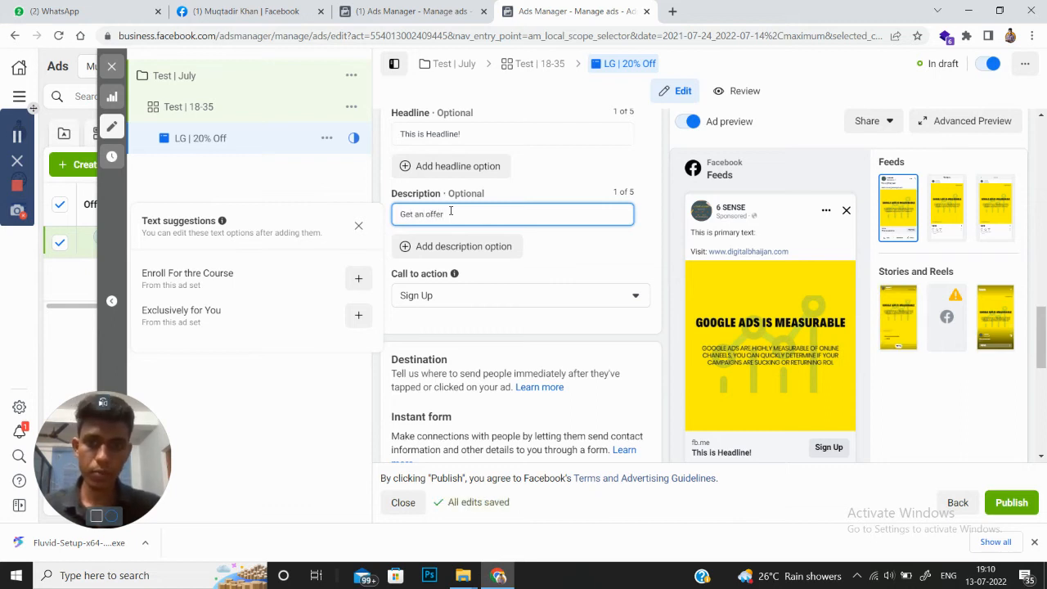
type("!")
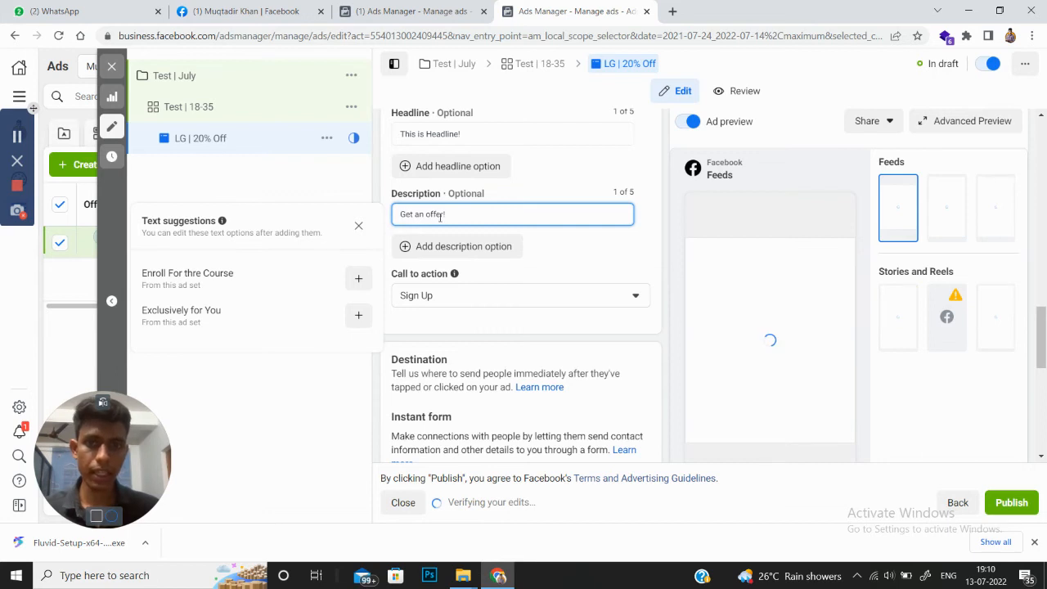
scroll(671, 277, "down", 2)
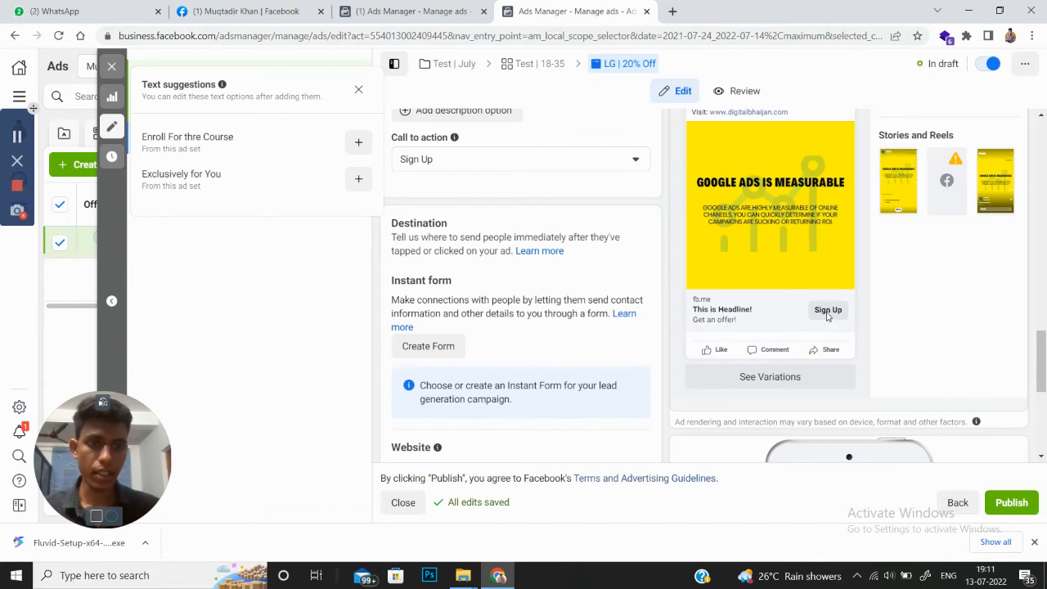
- Set the ad's call to action to Get Offer
scroll(589, 285, "up", 2)
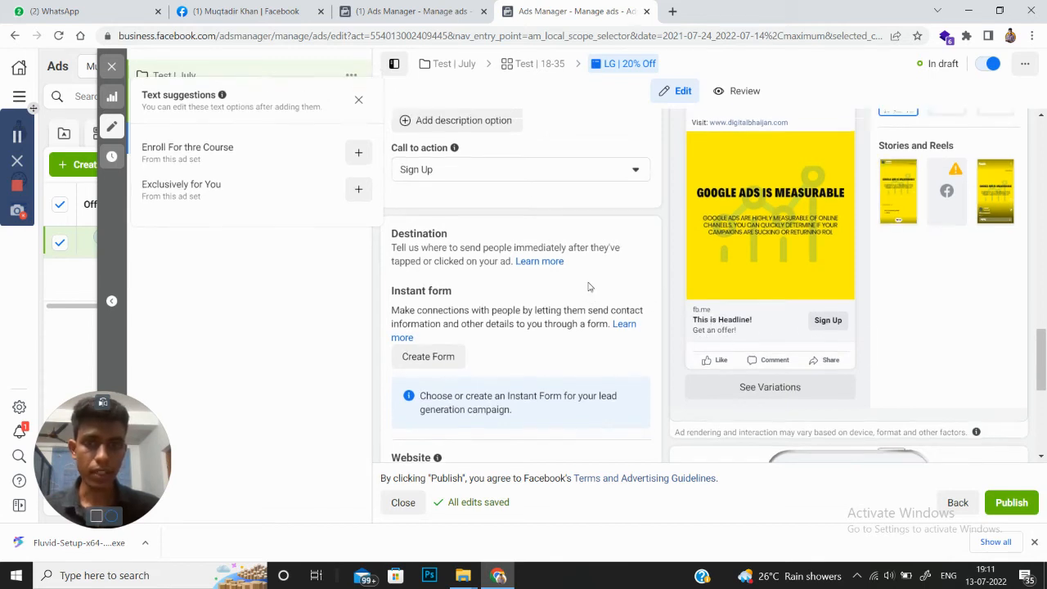
scroll(565, 306, "down", 2)
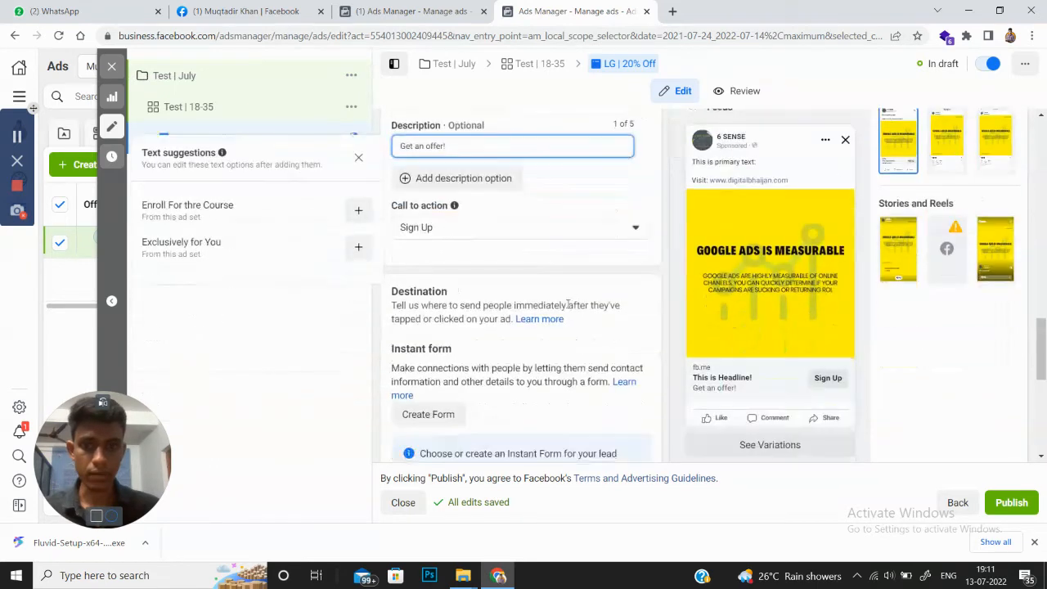
left_click(552, 233)
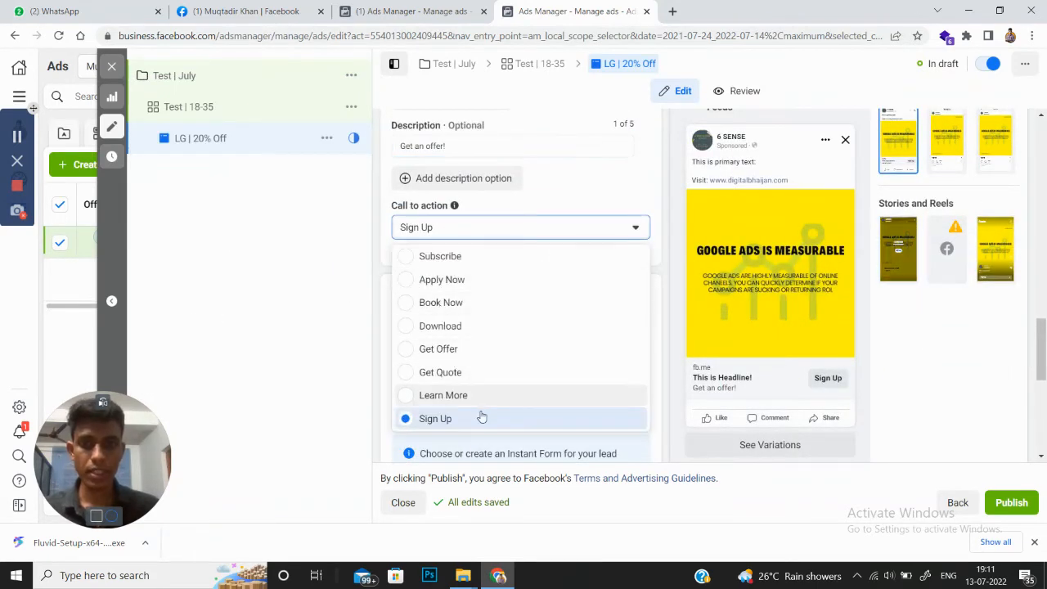
left_click(439, 350)
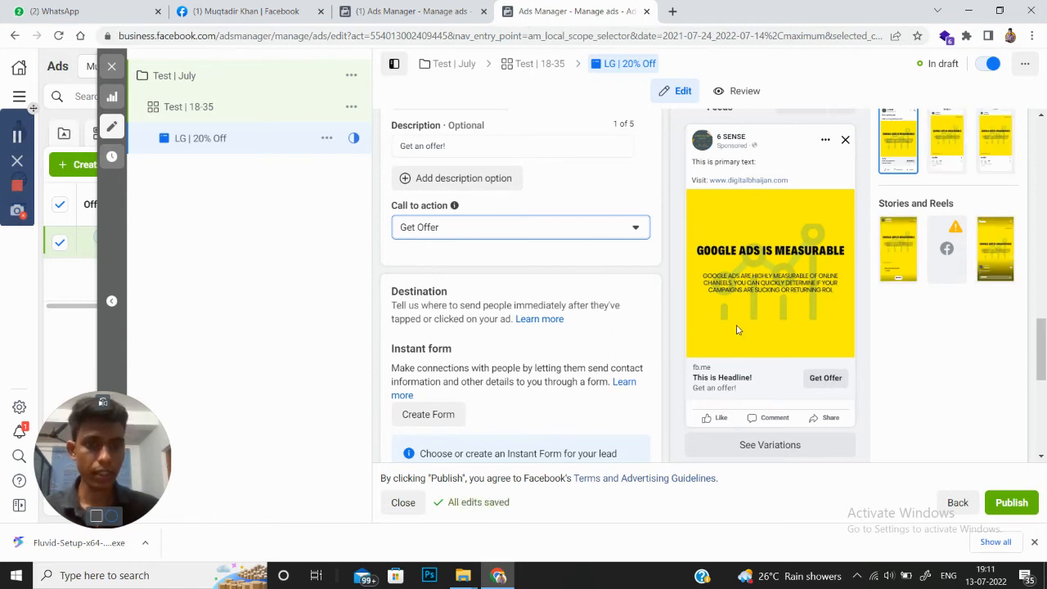
- Create a new instant form for the ad's destination and name it "Test Form"
scroll(455, 301, "down", 2)
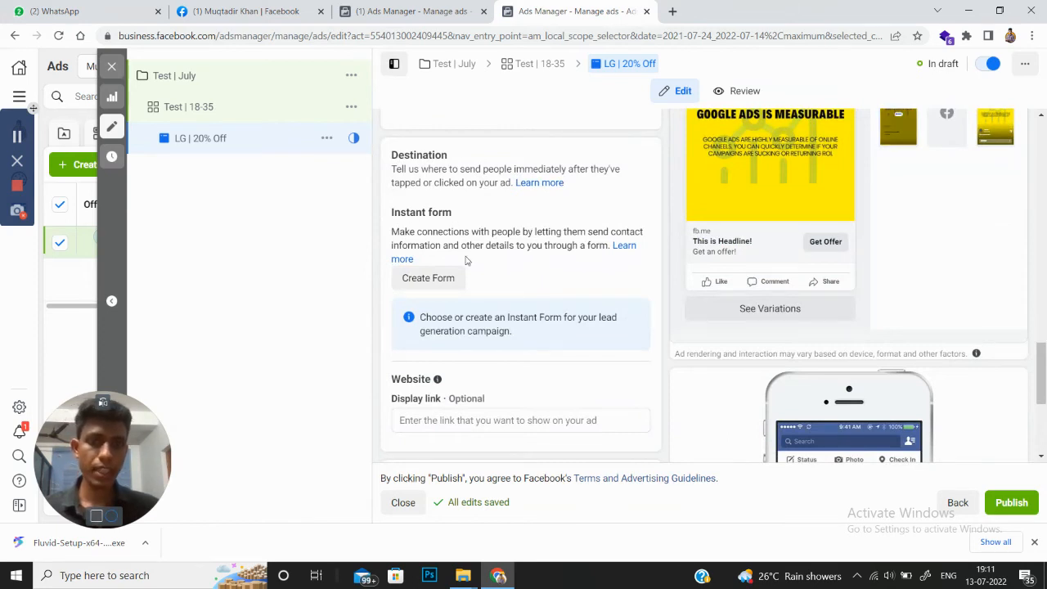
scroll(470, 263, "down", 2)
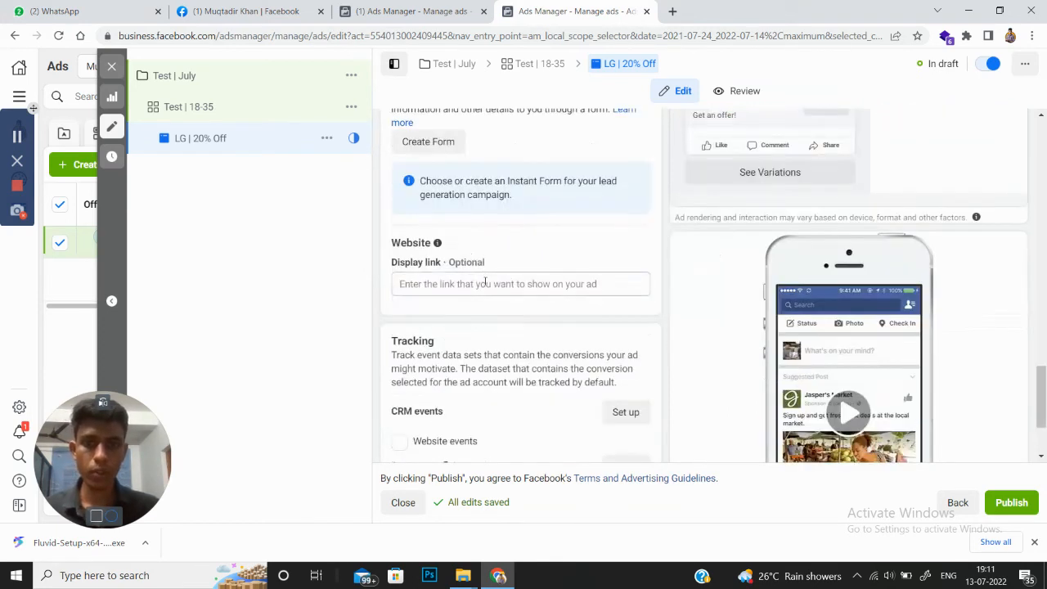
scroll(496, 314, "up", 2)
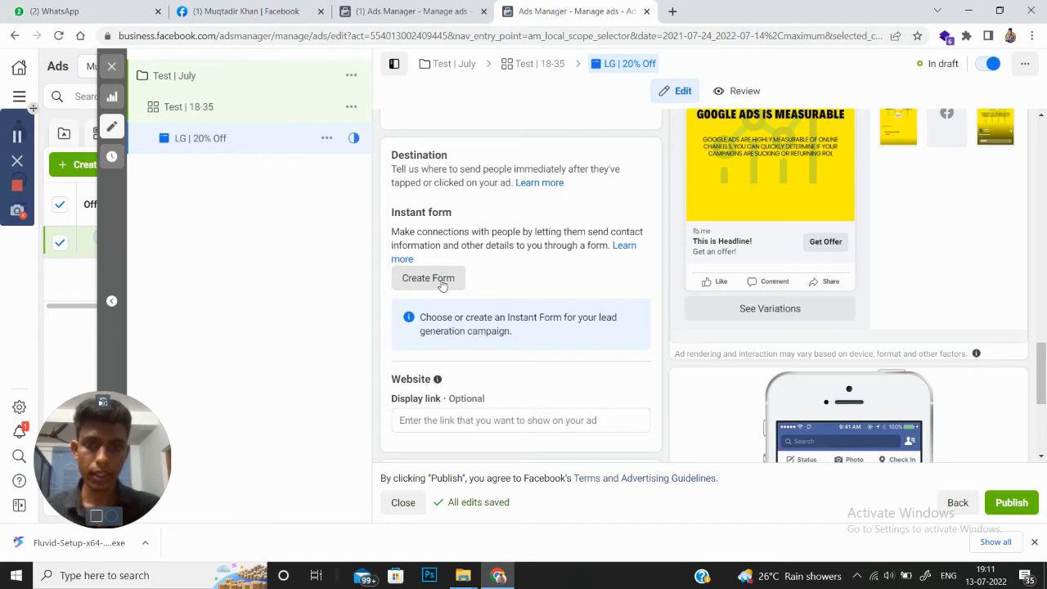
left_click(443, 284)
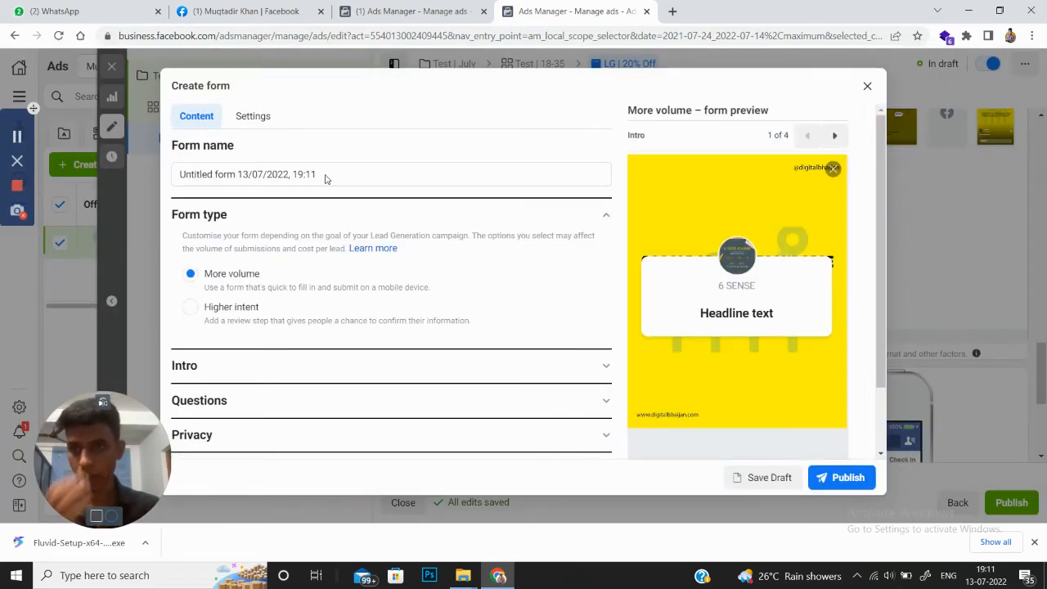
left_click(232, 177)
key("ctrl+a")
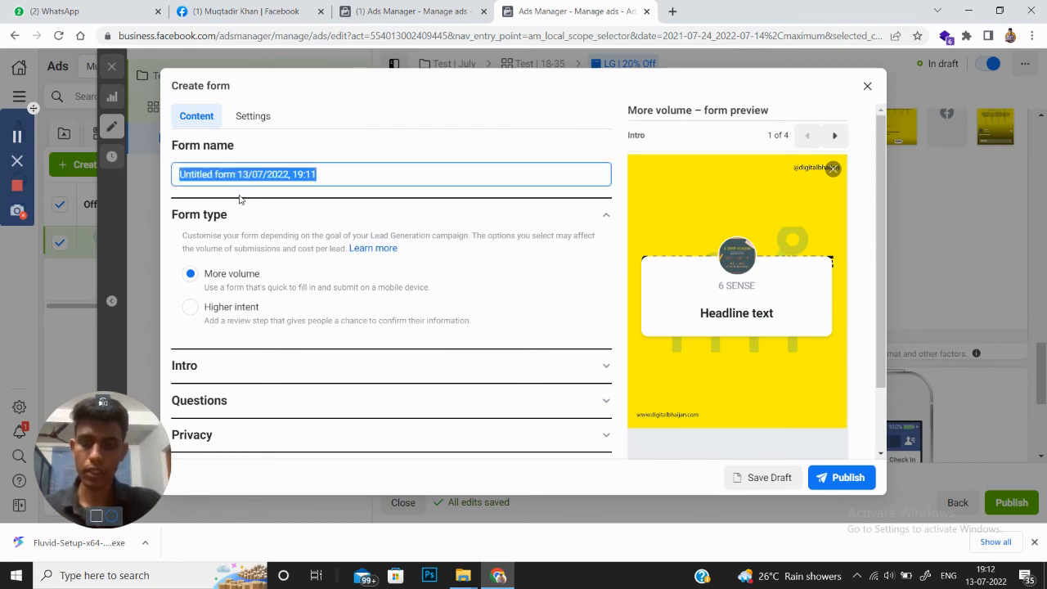
type("Test ")
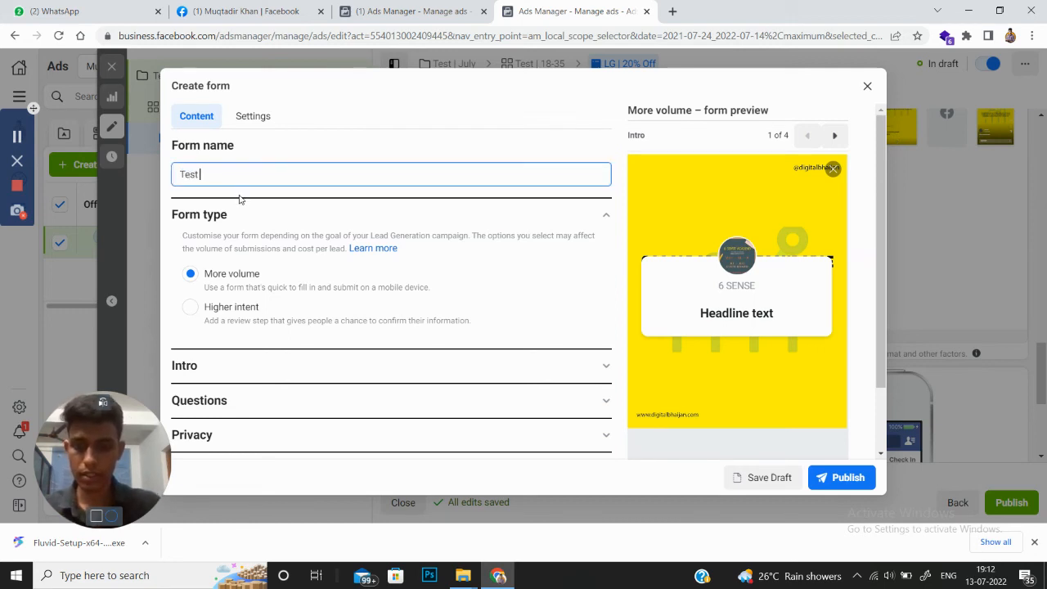
type("Form")
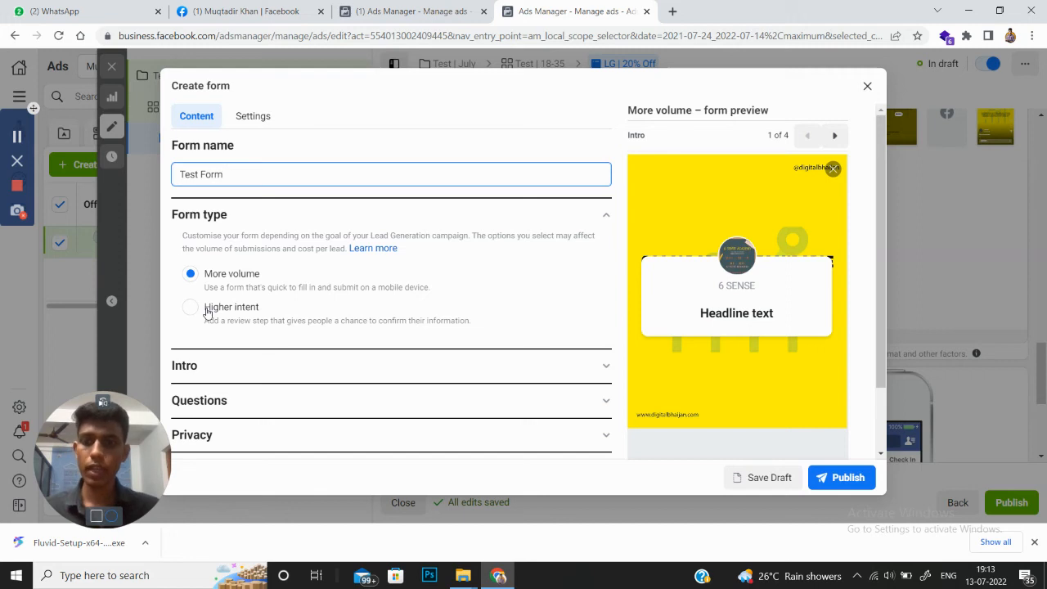
- Try the Higher intent form type, and return the form to More volume
left_click(207, 309)
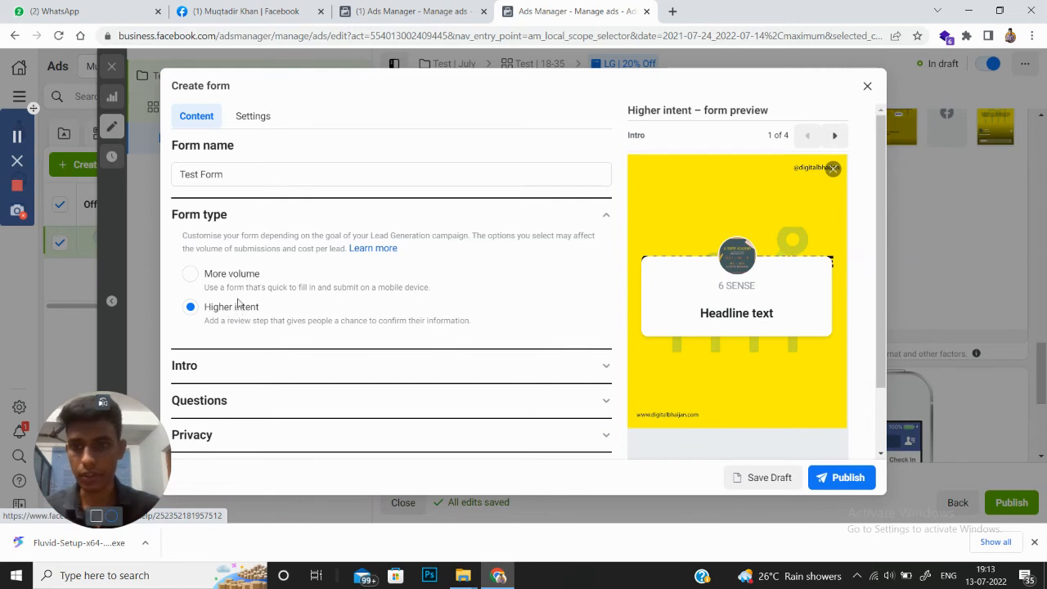
left_click(242, 274)
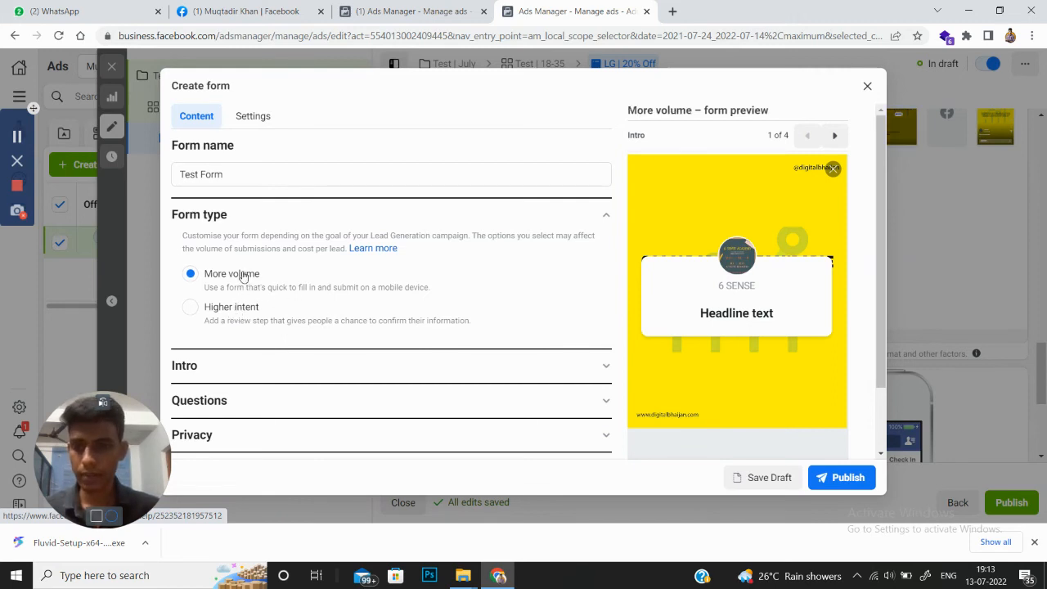
scroll(323, 283, "down", 2)
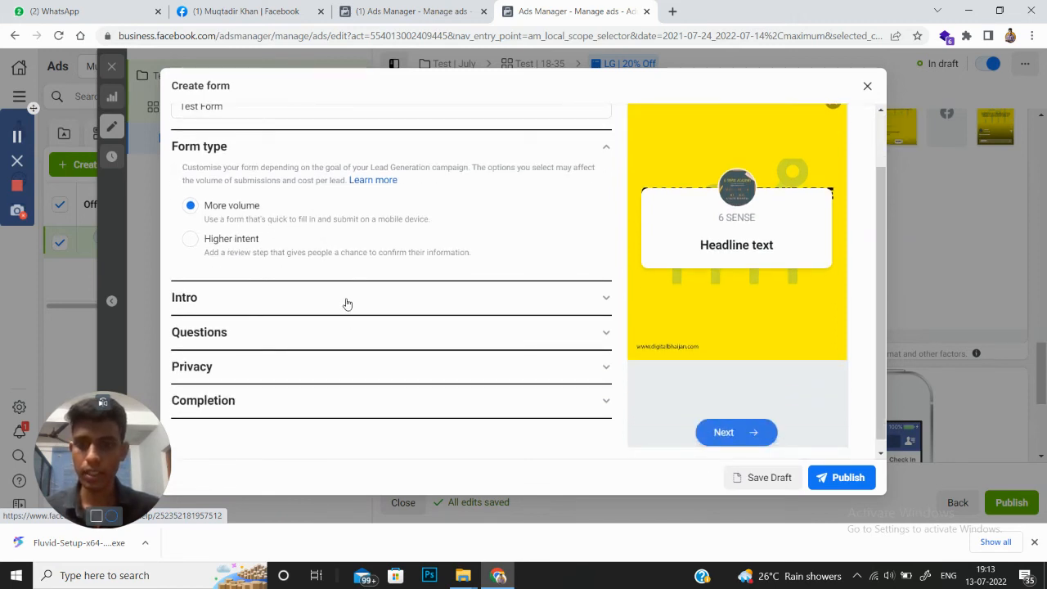
- Remove the greeting from the form's intro section
left_click(347, 303)
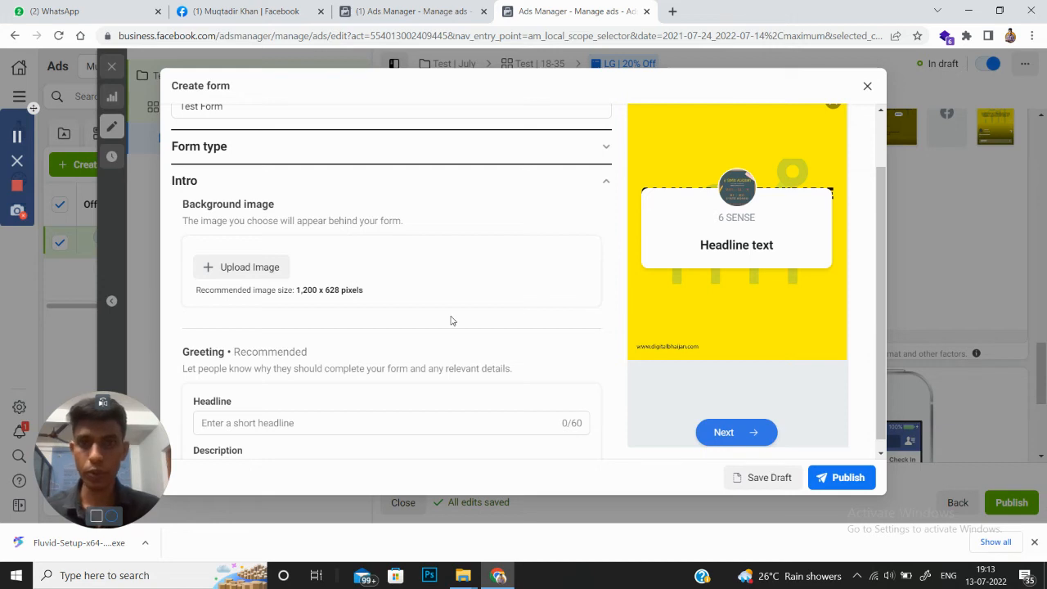
scroll(406, 301, "down", 2)
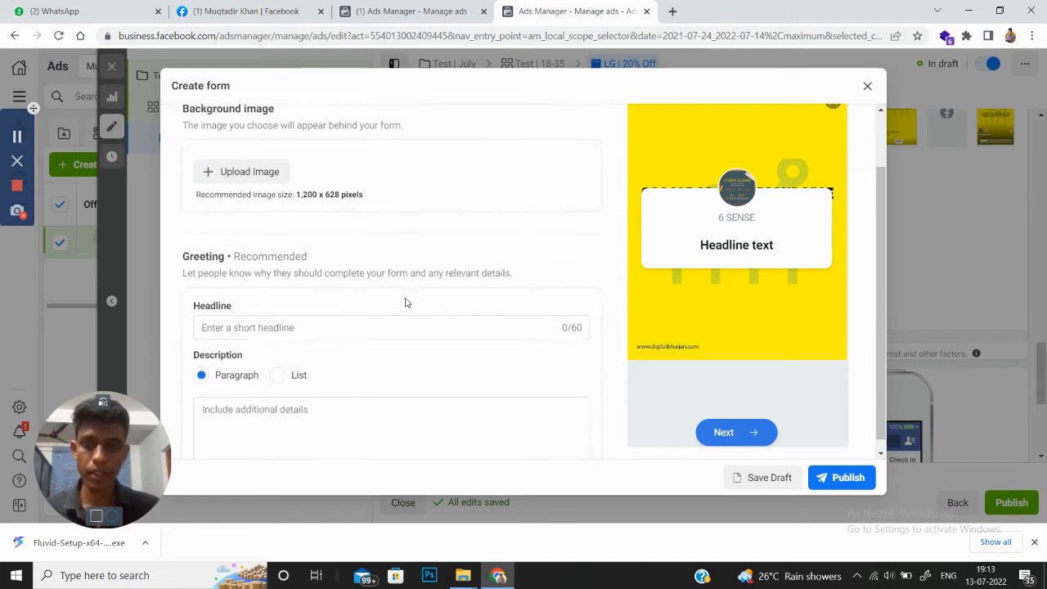
scroll(417, 302, "down", 2)
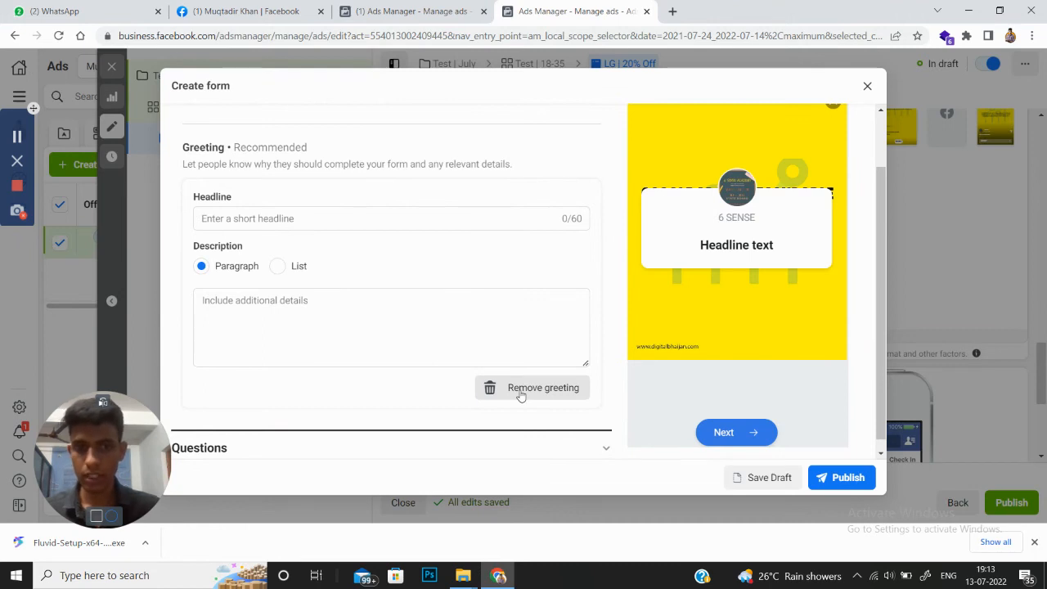
left_click(521, 390)
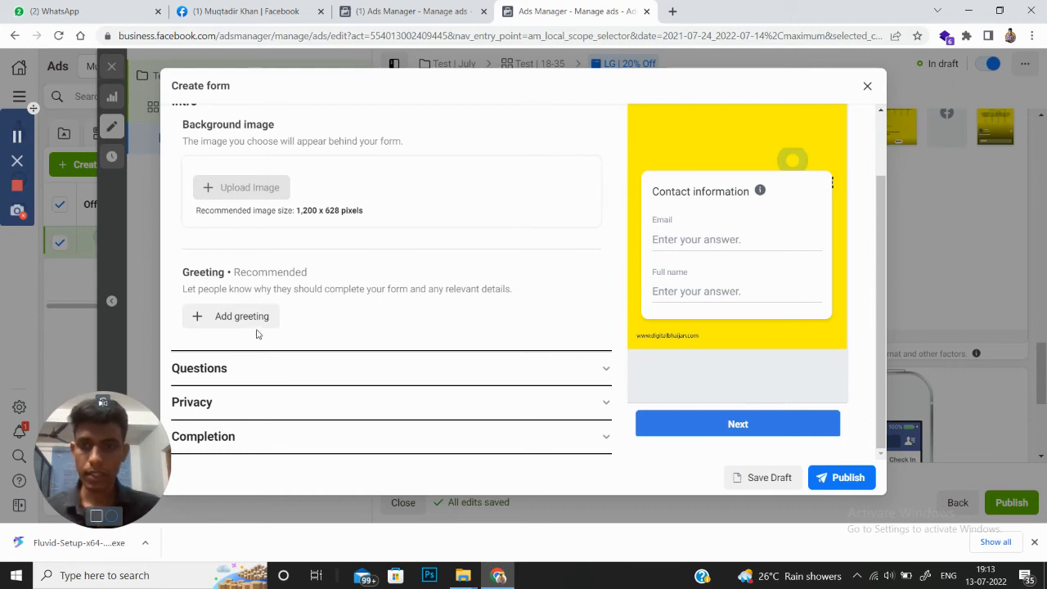
- Add Phone number and City from the contact fields to the form's prefill questions
left_click(277, 376)
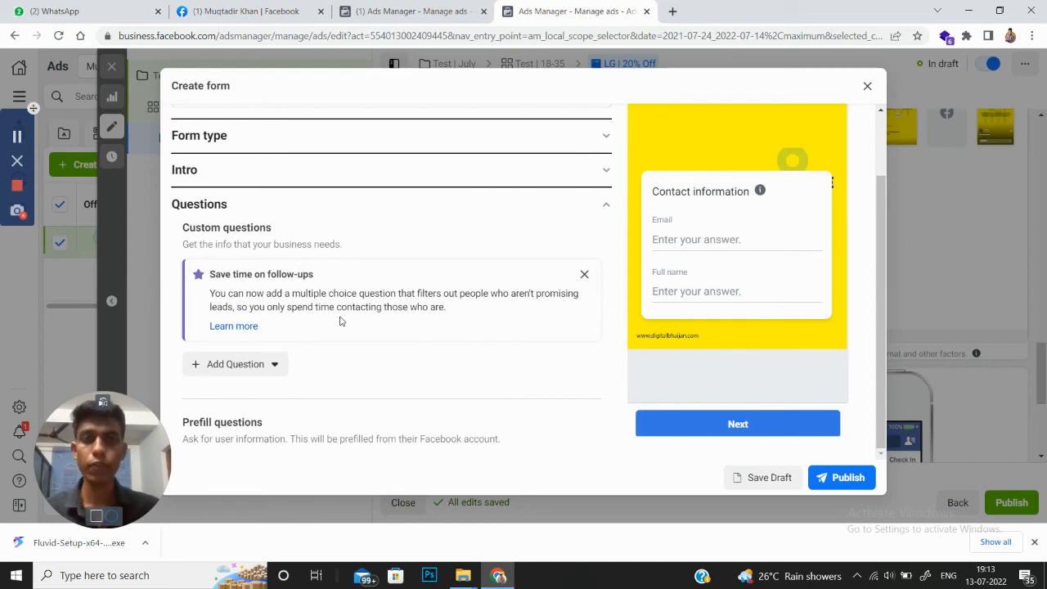
scroll(341, 322, "down", 2)
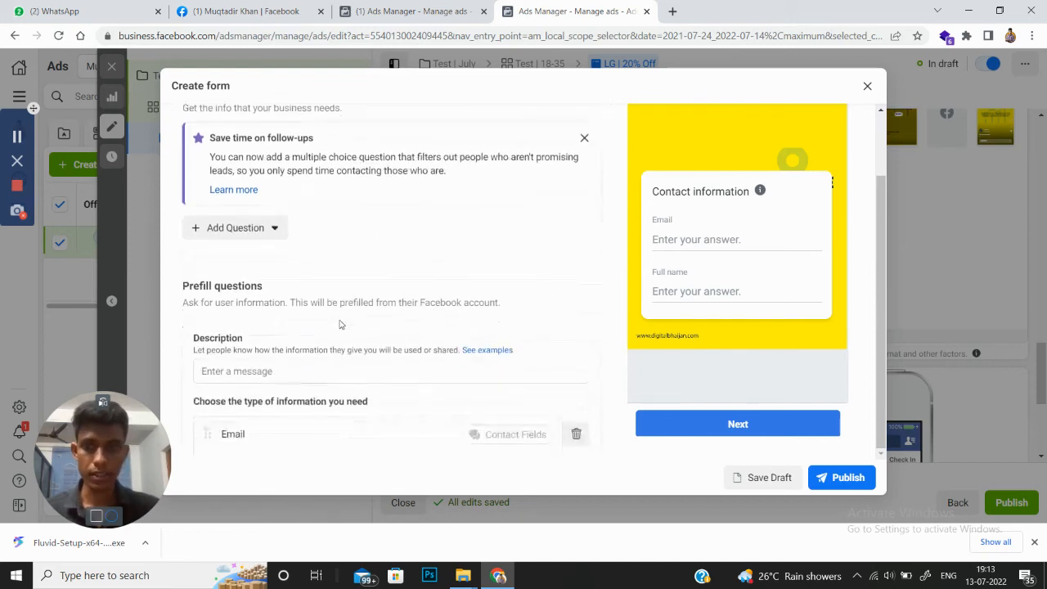
scroll(300, 319, "down", 1)
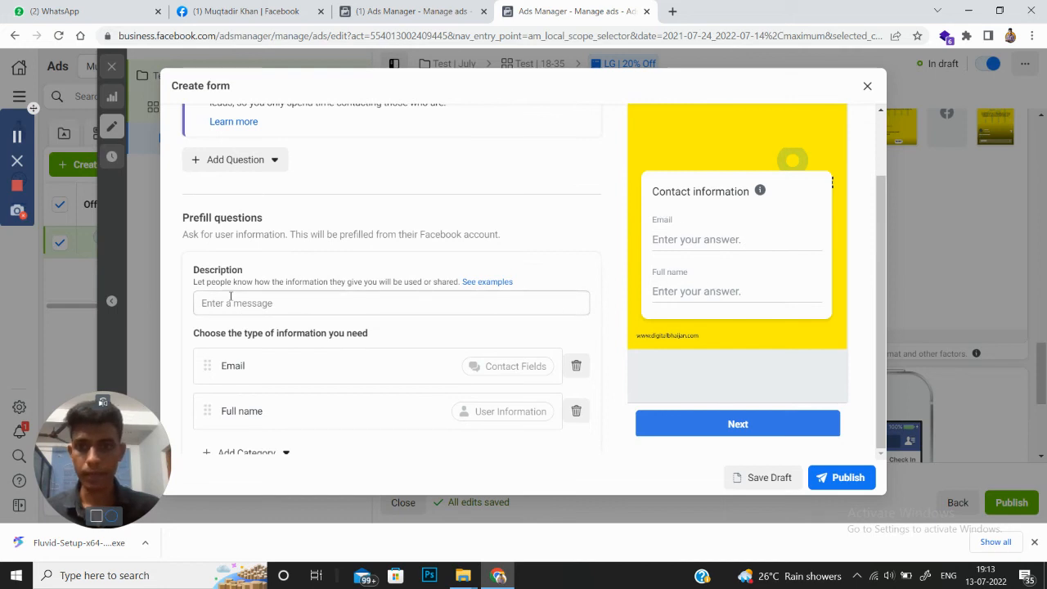
scroll(246, 303, "down", 2)
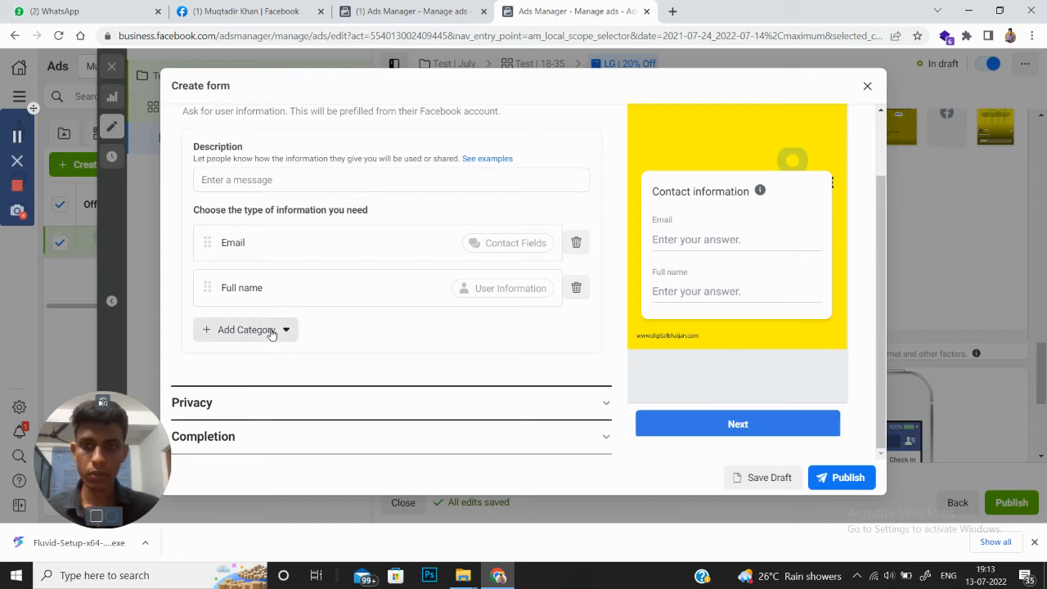
left_click(271, 331)
mouse_move(283, 360)
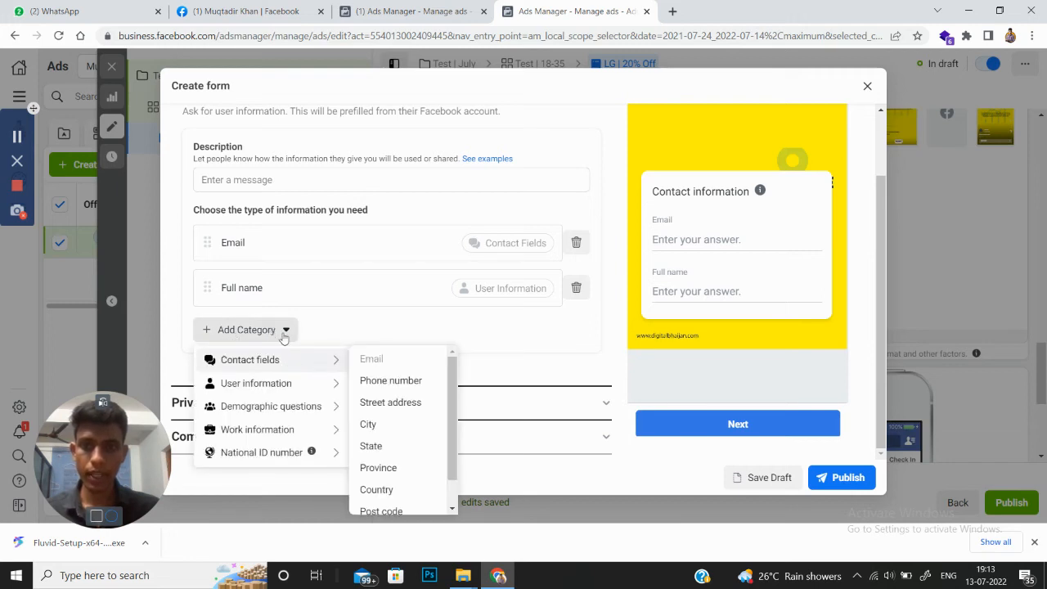
left_click(375, 382)
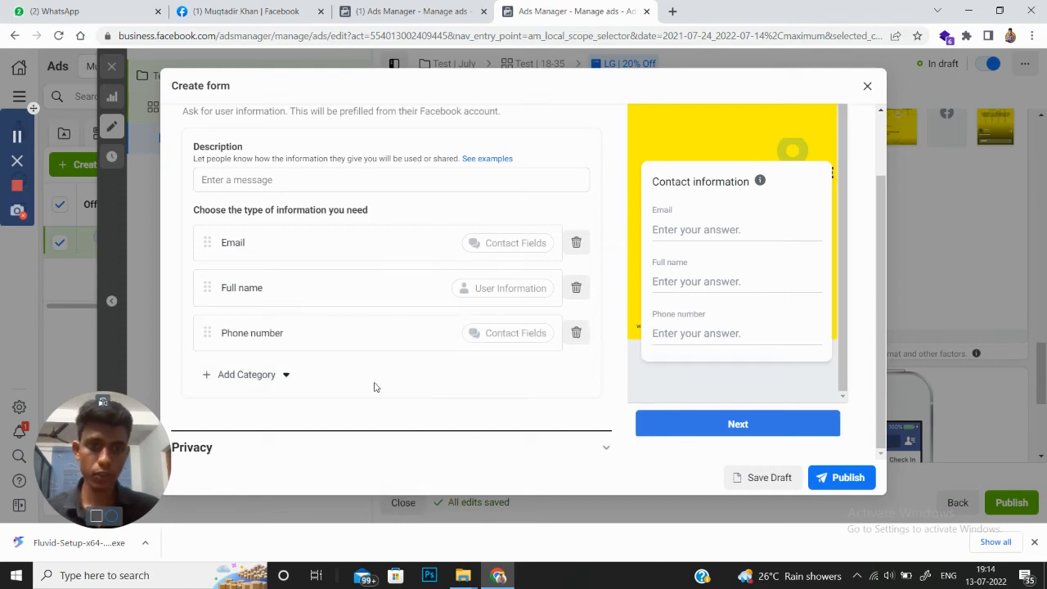
left_click(284, 376)
mouse_move(283, 403)
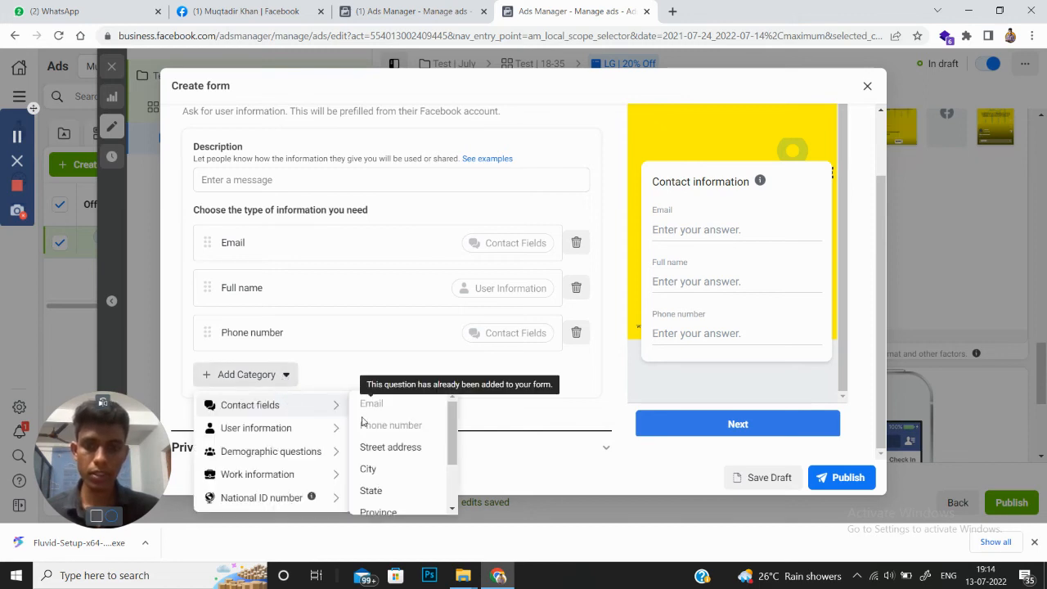
left_click(370, 470)
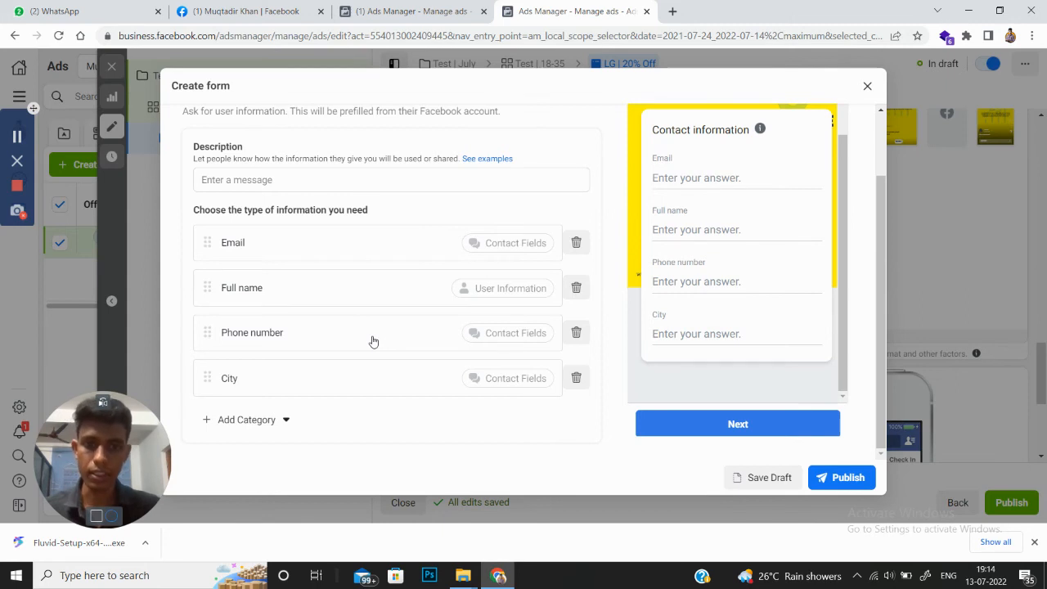
scroll(373, 341, "down", 1)
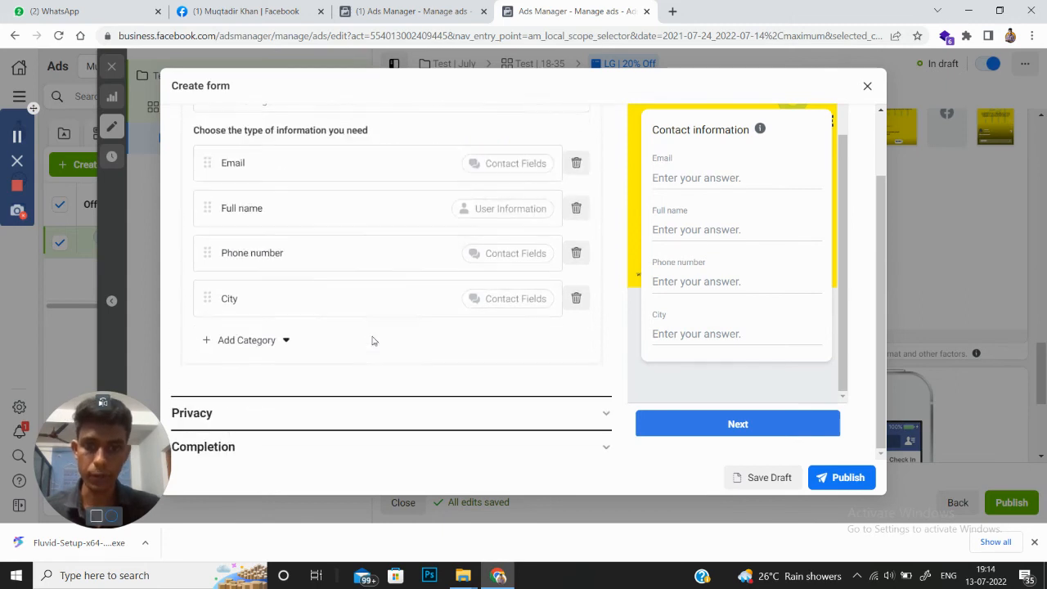
left_click(369, 409)
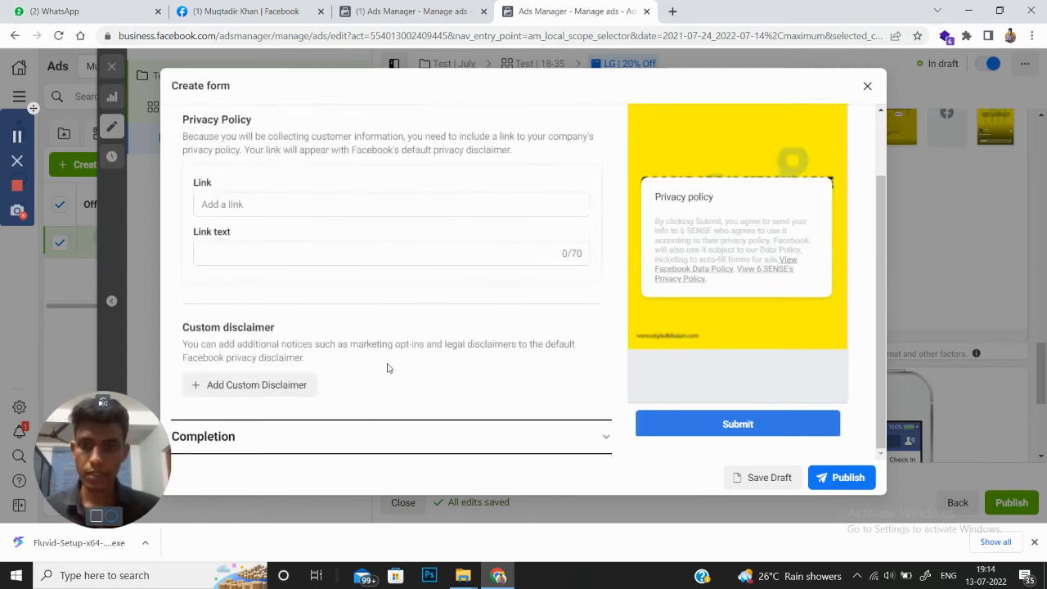
left_click(252, 204)
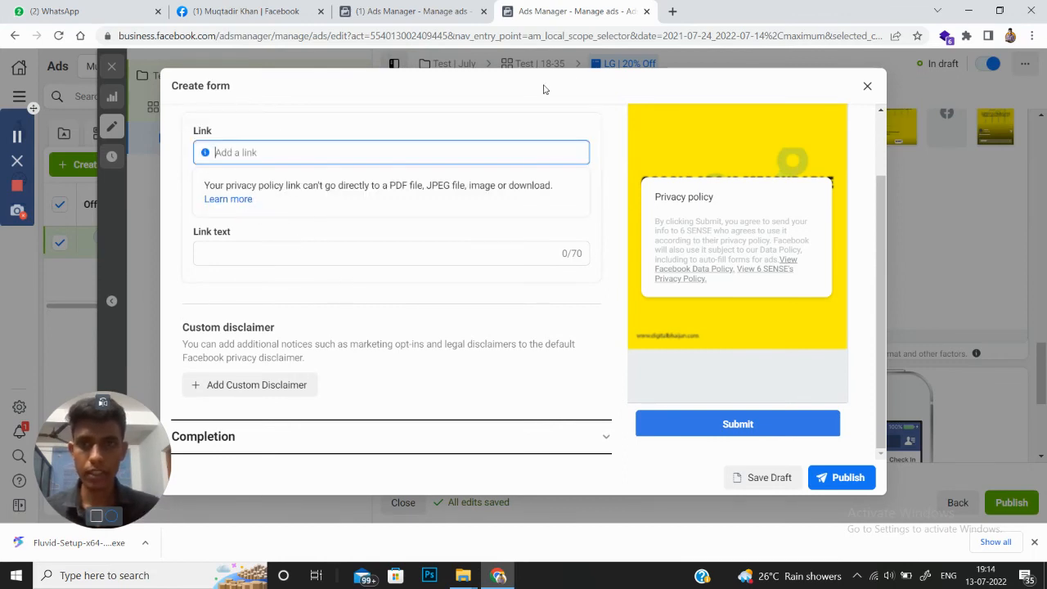
left_click(670, 11)
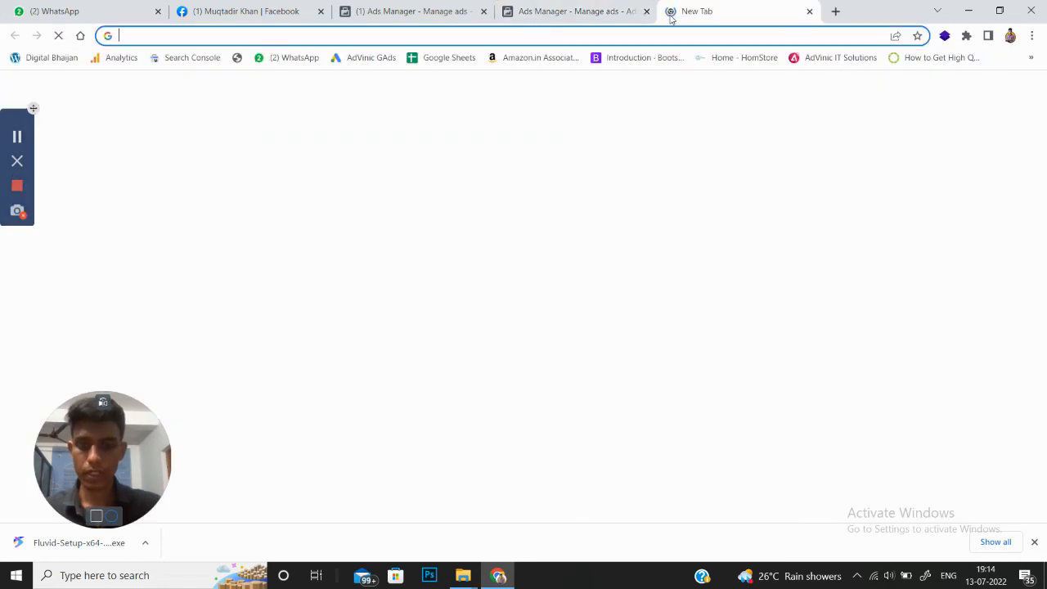
type("digital")
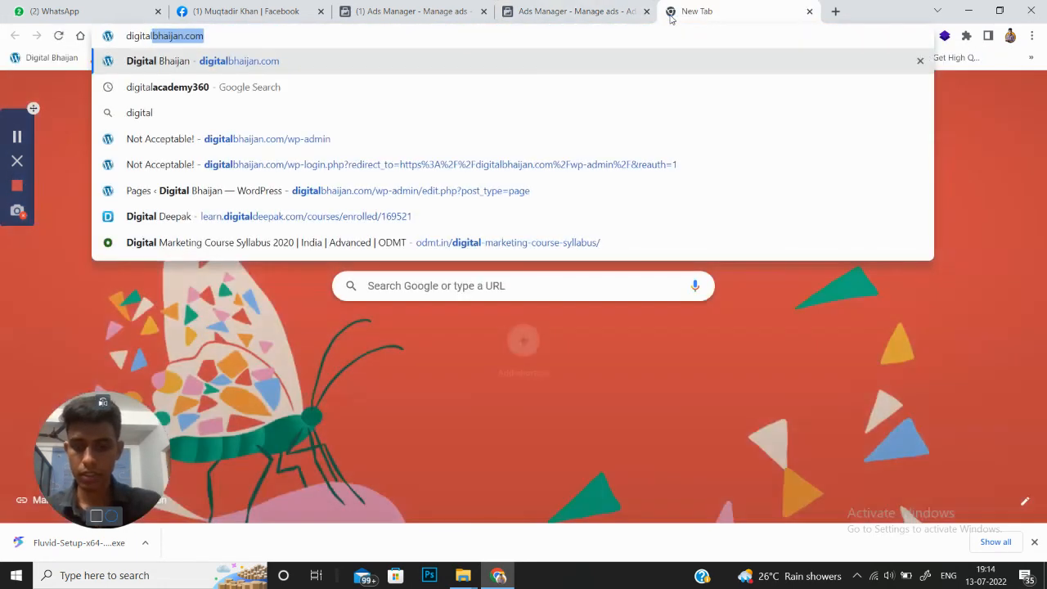
key("Return")
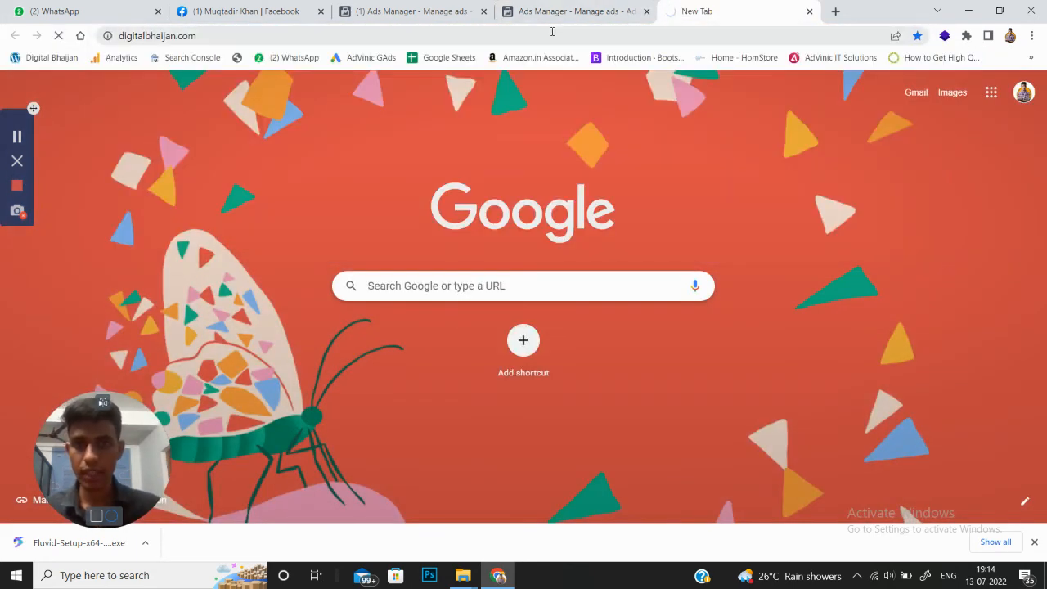
left_click(552, 31)
key("ctrl+c")
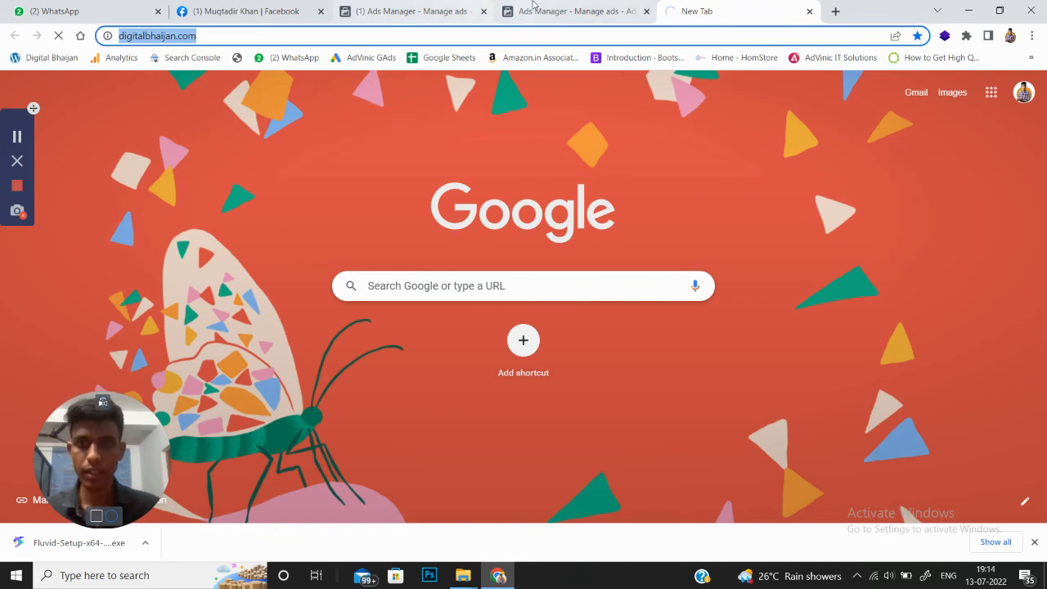
left_click(535, 10)
key("ctrl+v")
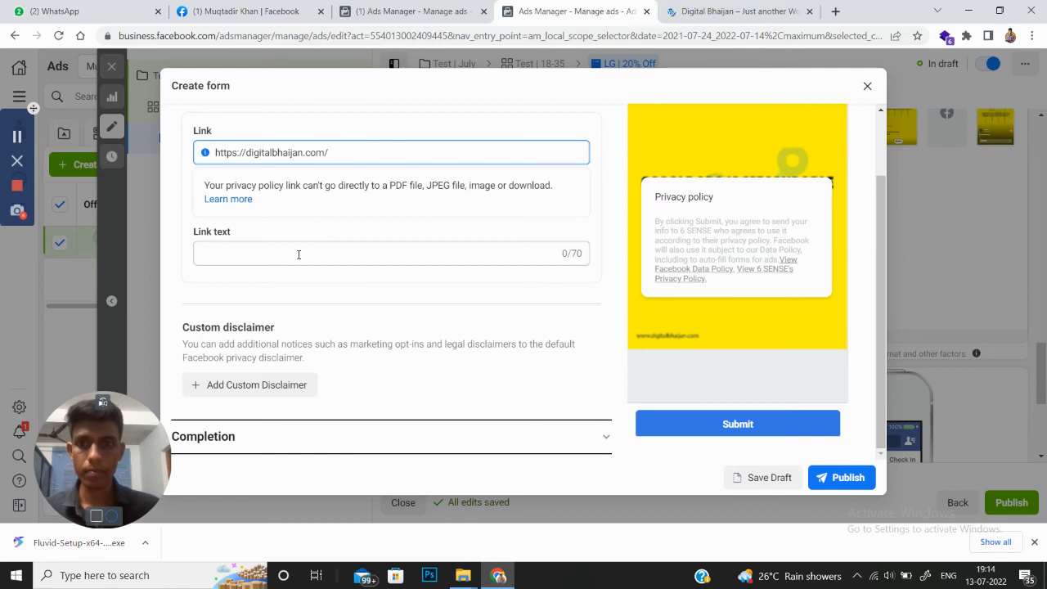
- Set the privacy policy's link text to "Privacy Policy"
left_click(298, 255)
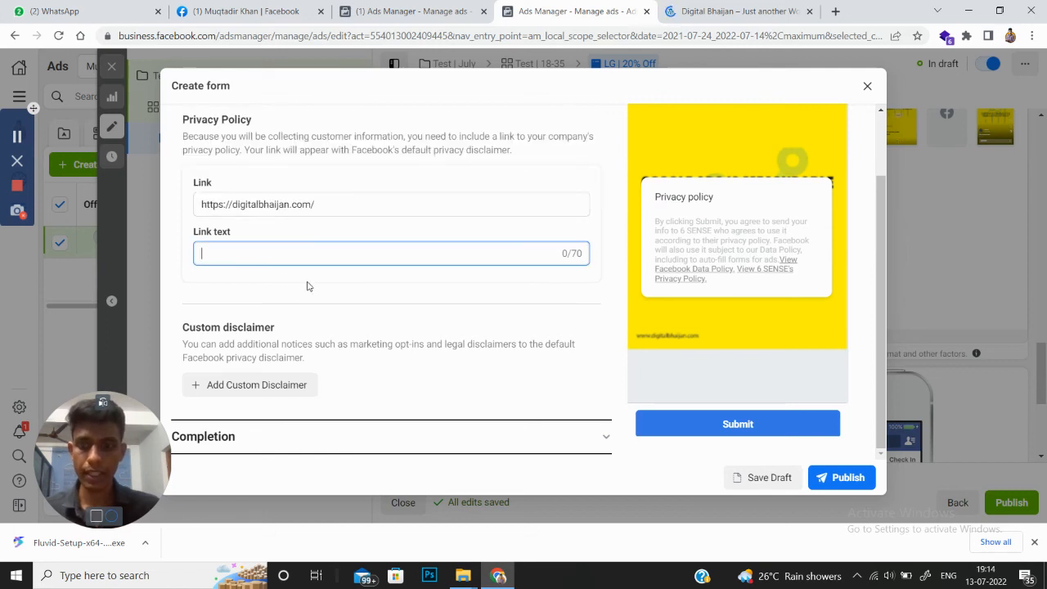
type("Priv")
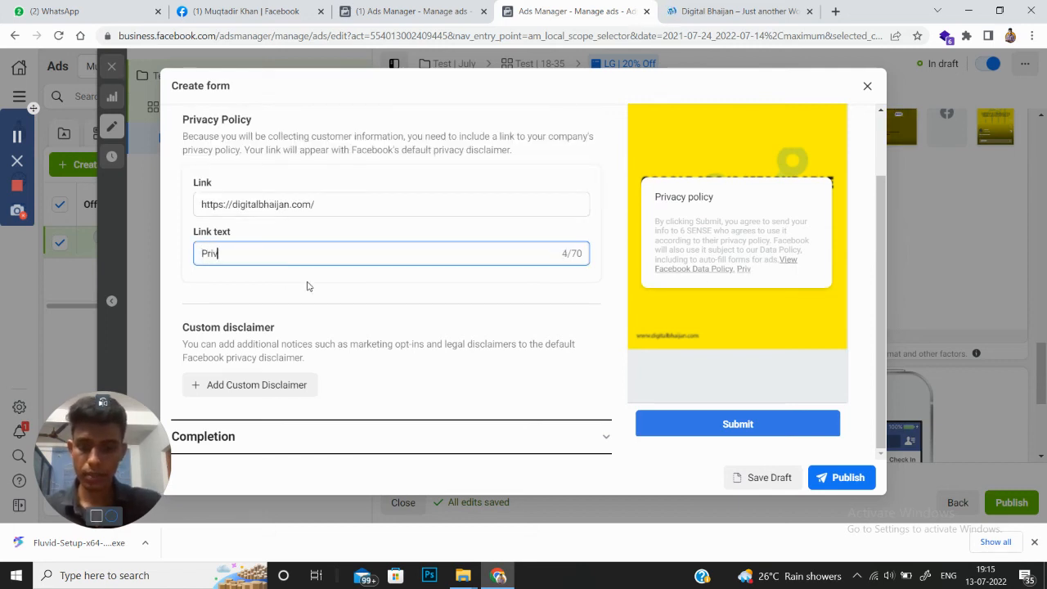
type("acy Policy")
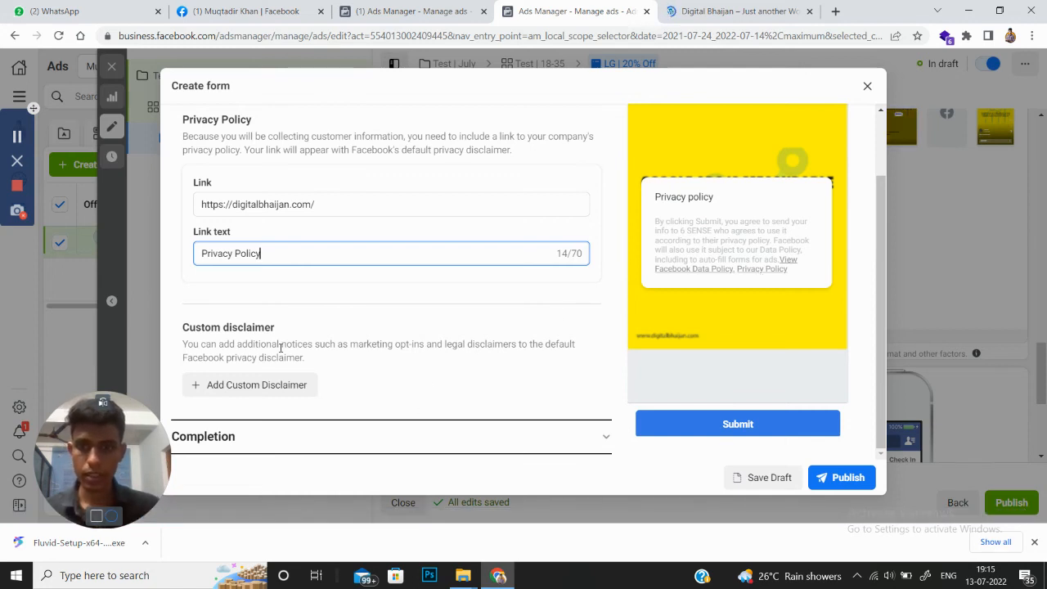
- Append "We will get in touch with you soon!" to the description of the form's completion message
left_click(377, 437)
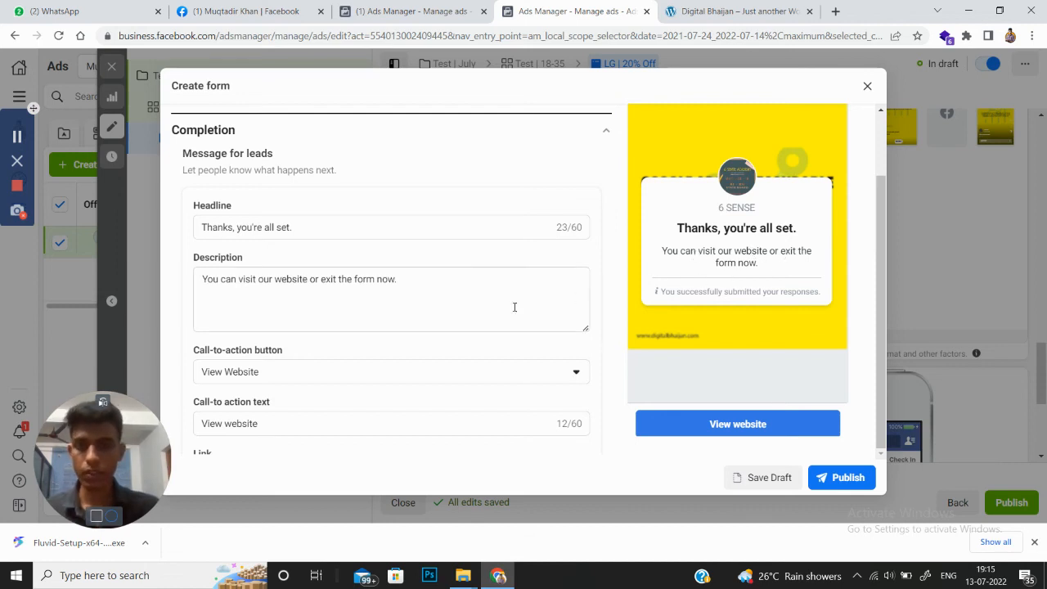
left_click(411, 279)
left_click_drag(411, 279, 309, 280)
left_click(360, 281)
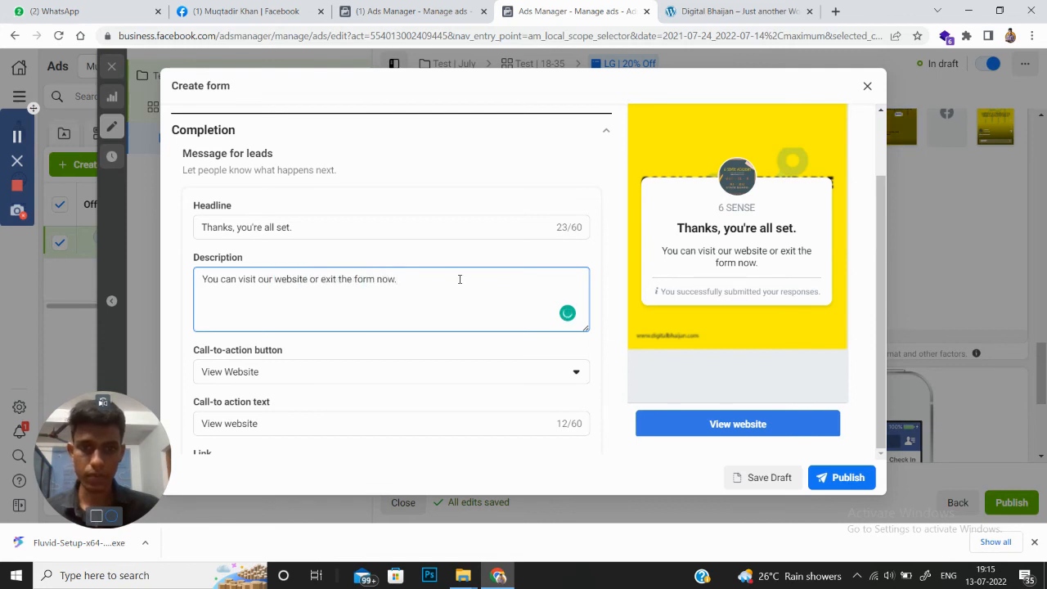
type("W")
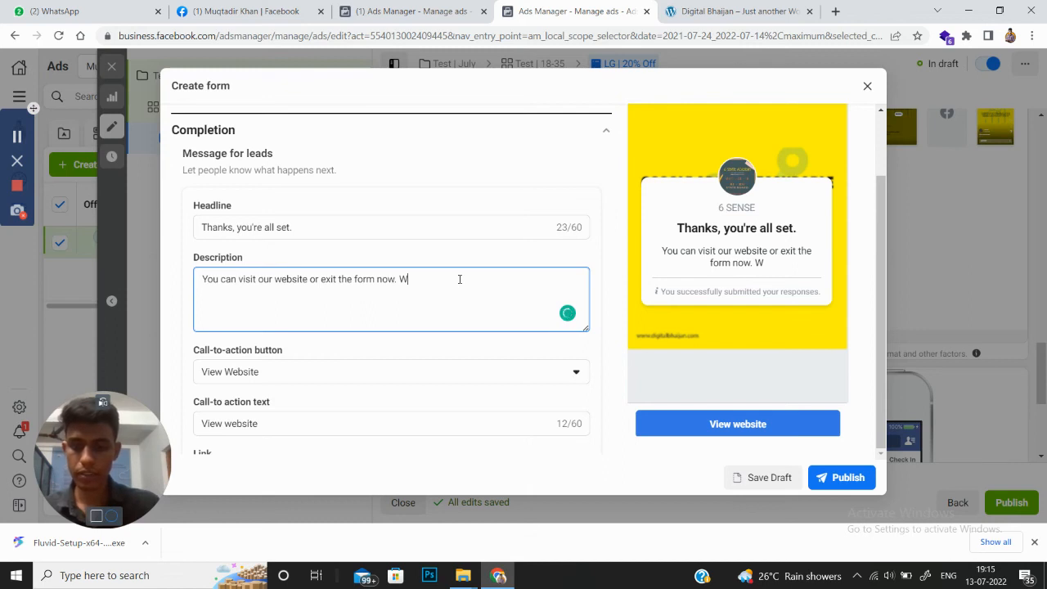
type("e will get in touch w")
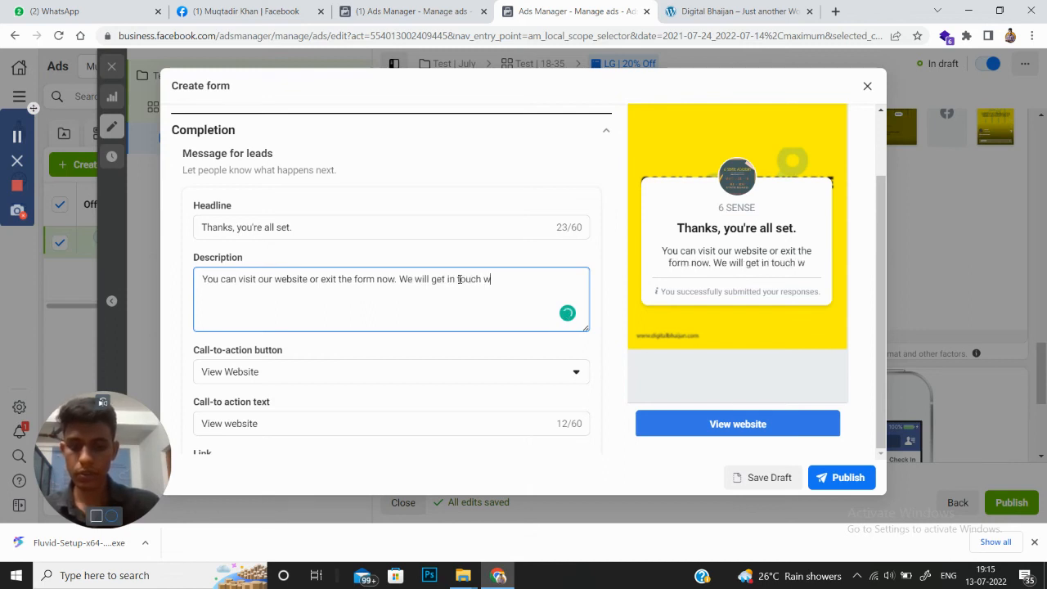
type("ith you soon!")
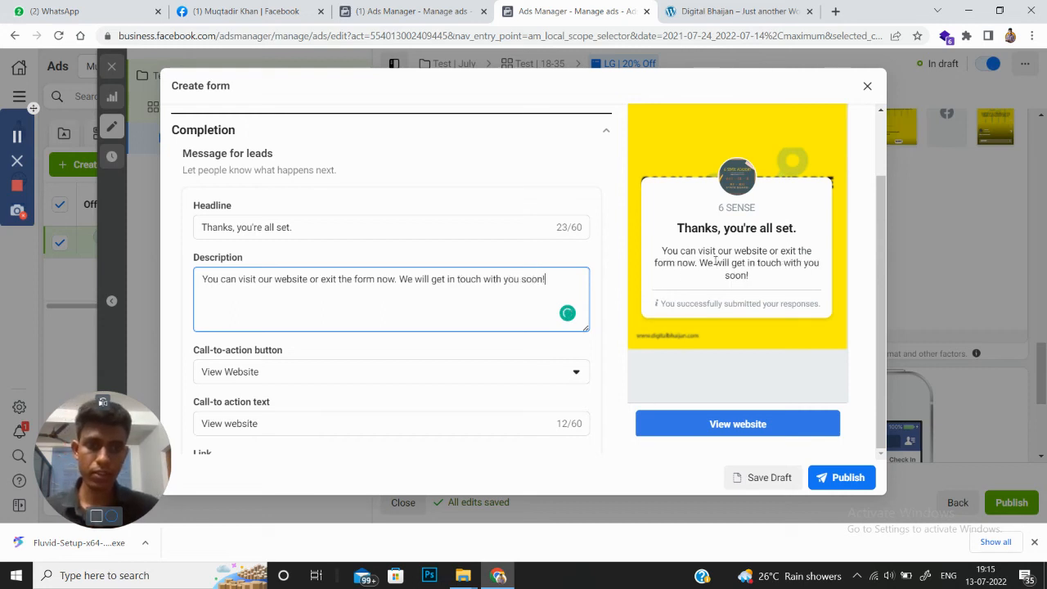
- Keep View Website as the completion message's call-to-action button and change its text to "Visit website"
left_click(321, 377)
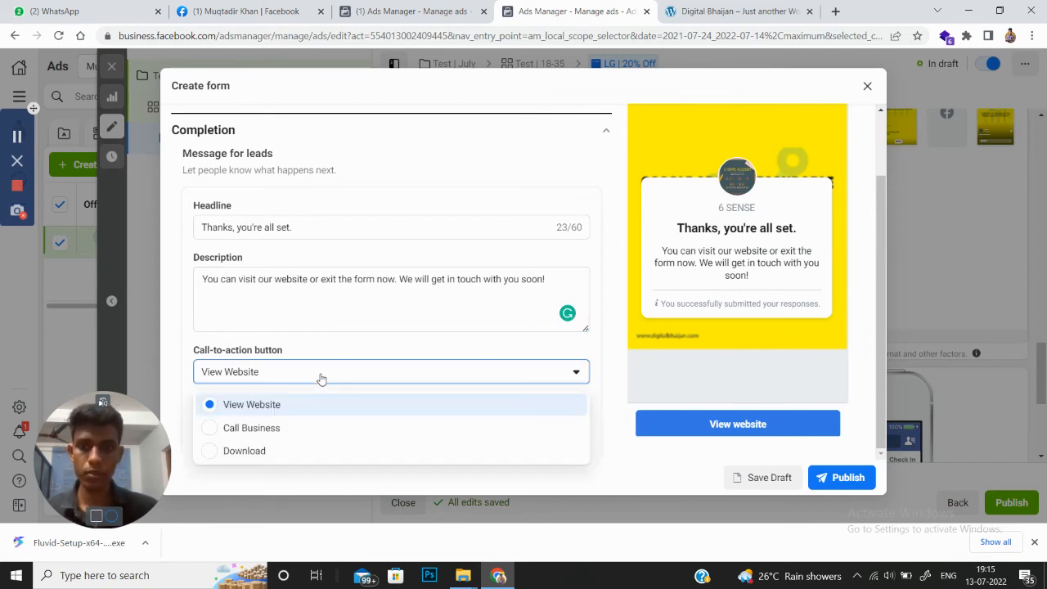
left_click(260, 405)
scroll(261, 401, "down", 1)
scroll(262, 401, "down", 1)
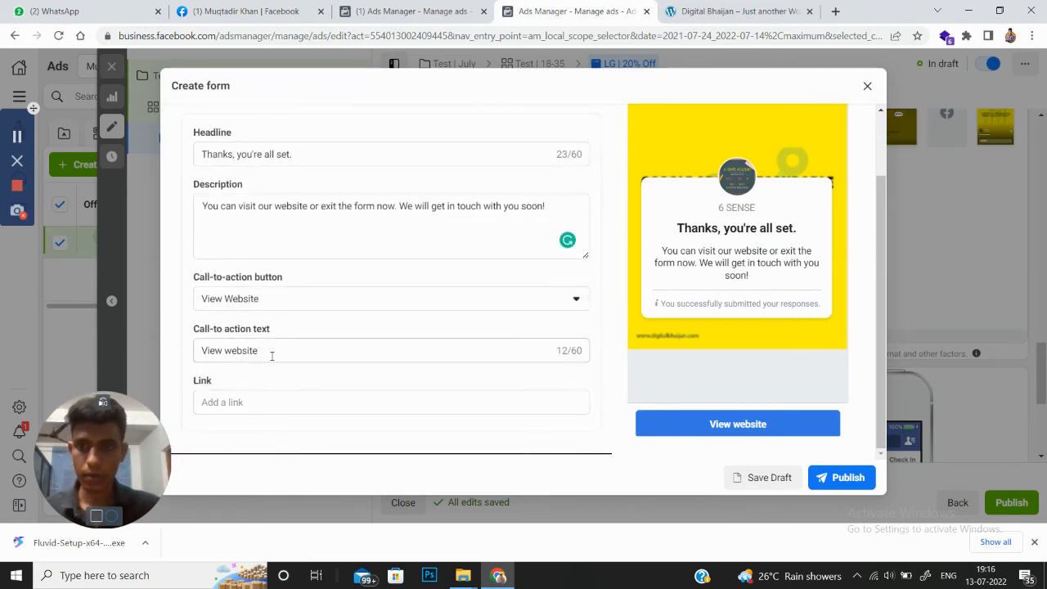
left_click(272, 356)
double_click(210, 351)
type("Visit")
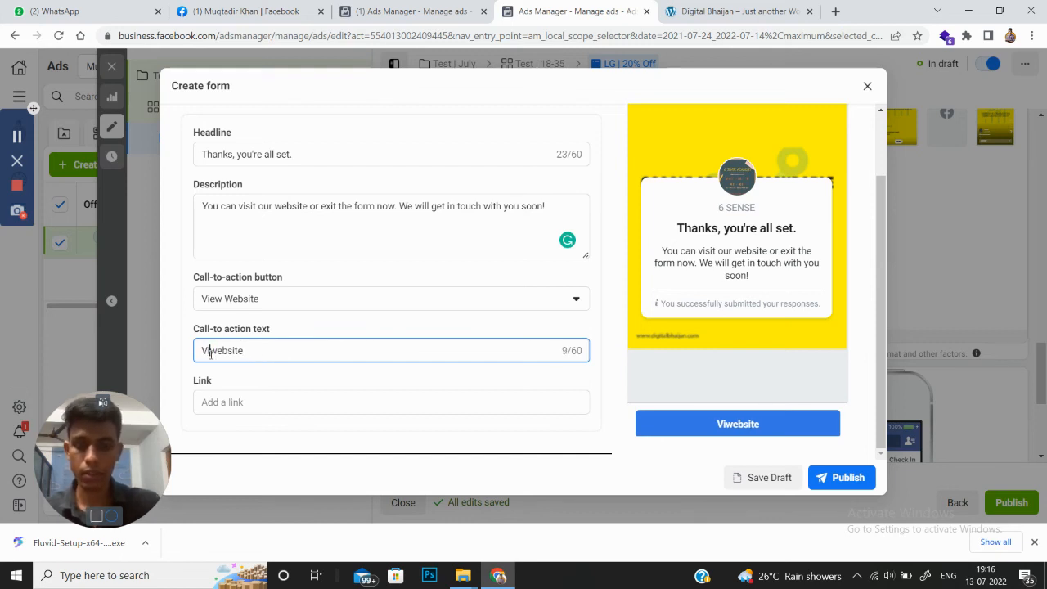
left_click(239, 400)
type("https://digitalbhaijan.com/")
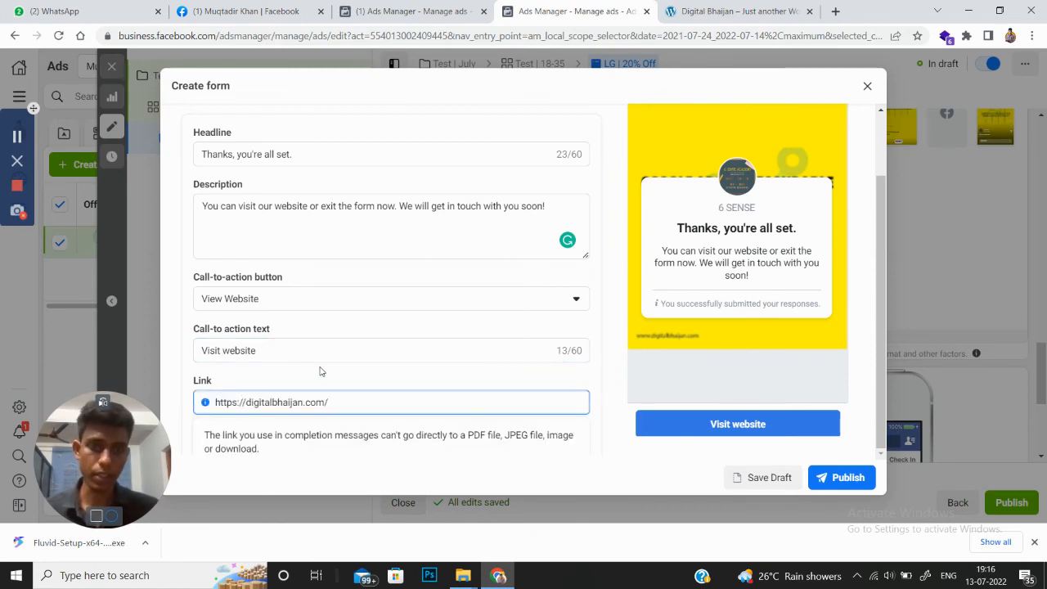
scroll(478, 367, "down", 1)
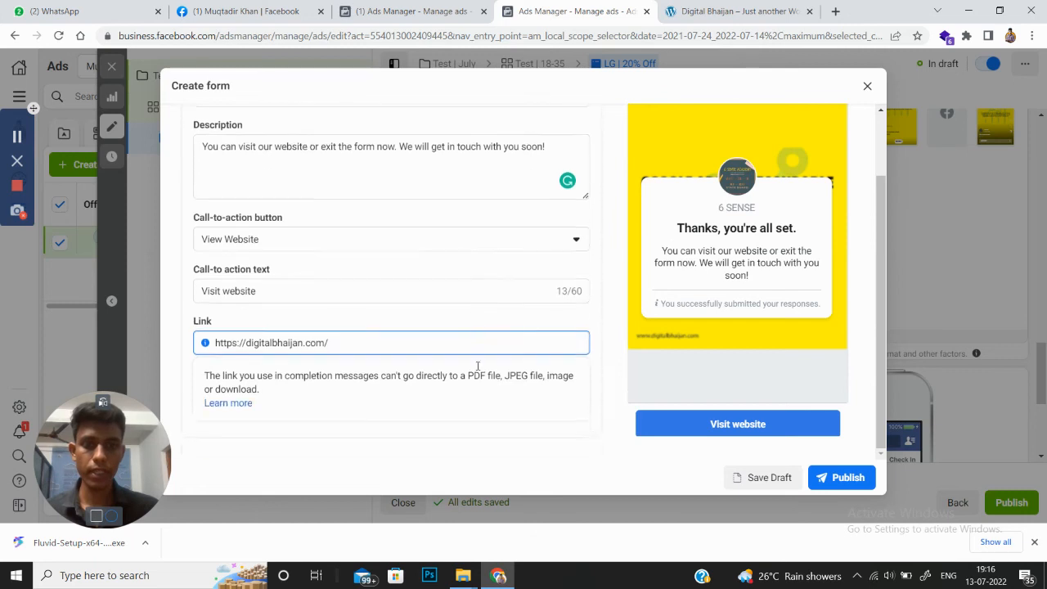
scroll(478, 367, "up", 2)
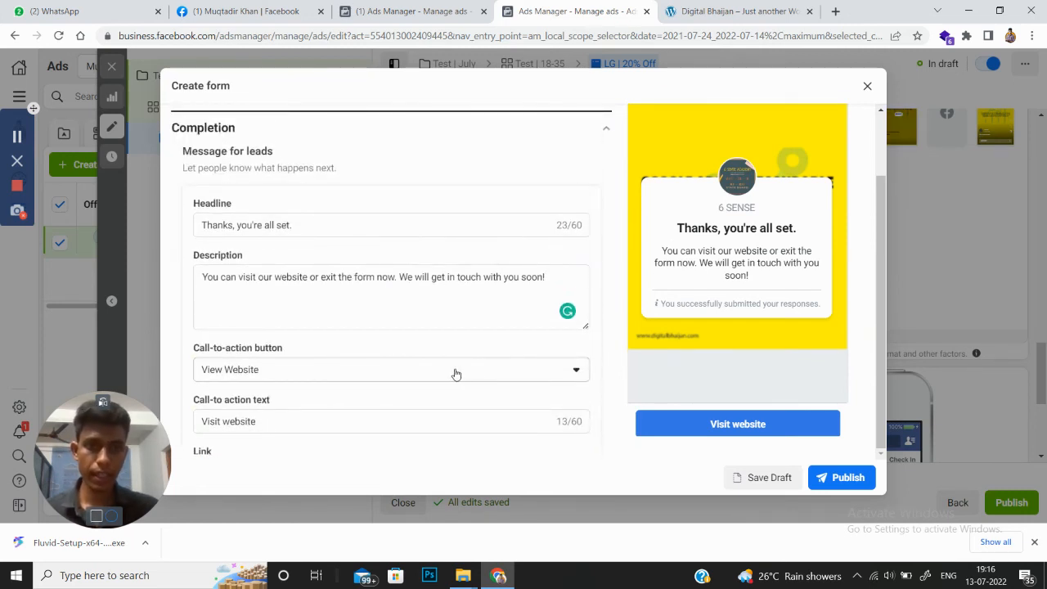
scroll(447, 367, "up", 2)
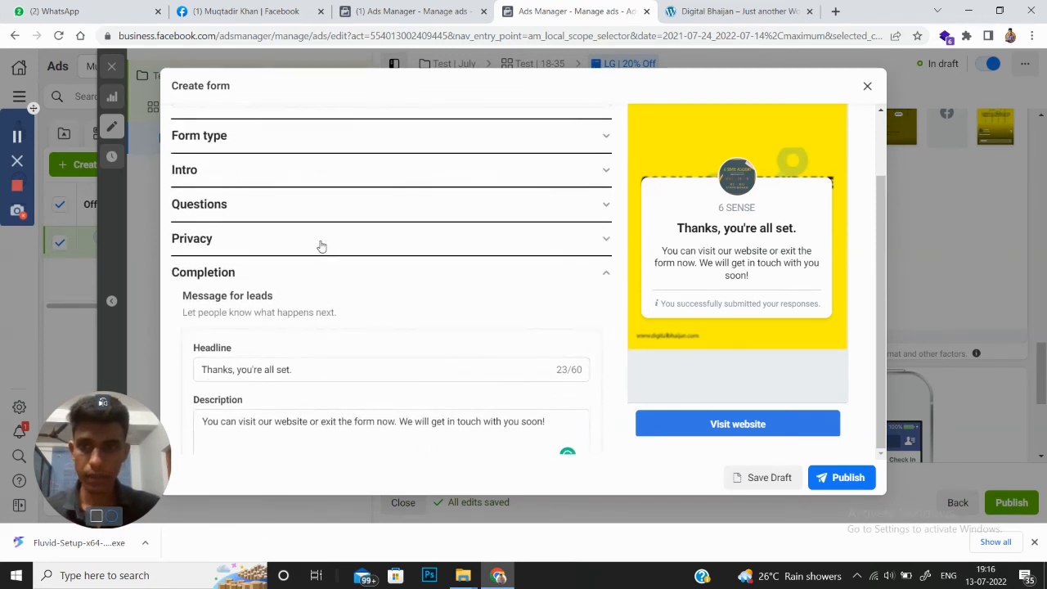
- Set the description of the form's prefill questions to "This is test description!"
left_click(263, 207)
scroll(327, 261, "down", 3)
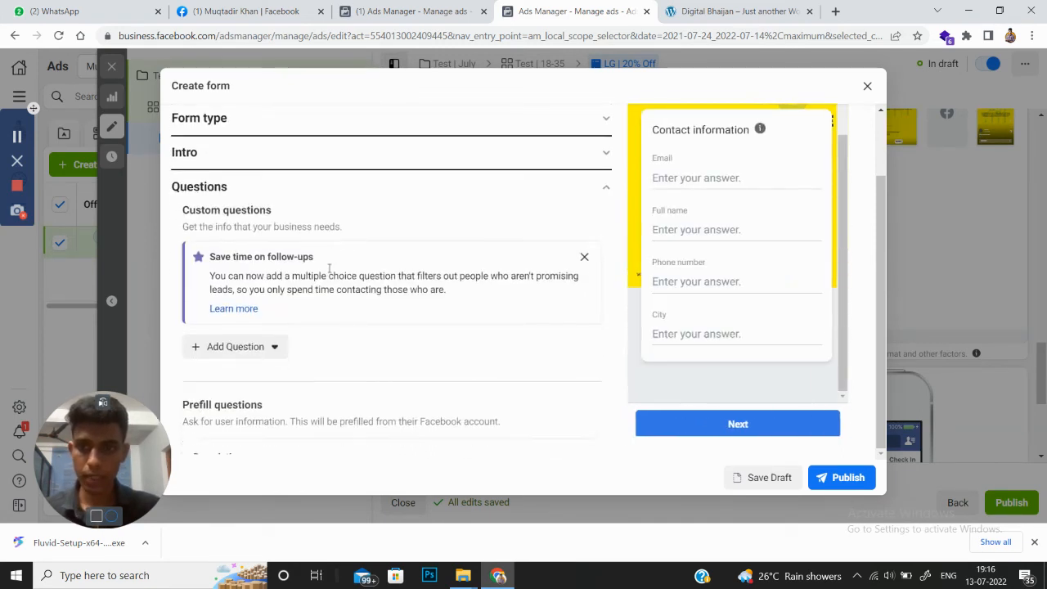
left_click(315, 302)
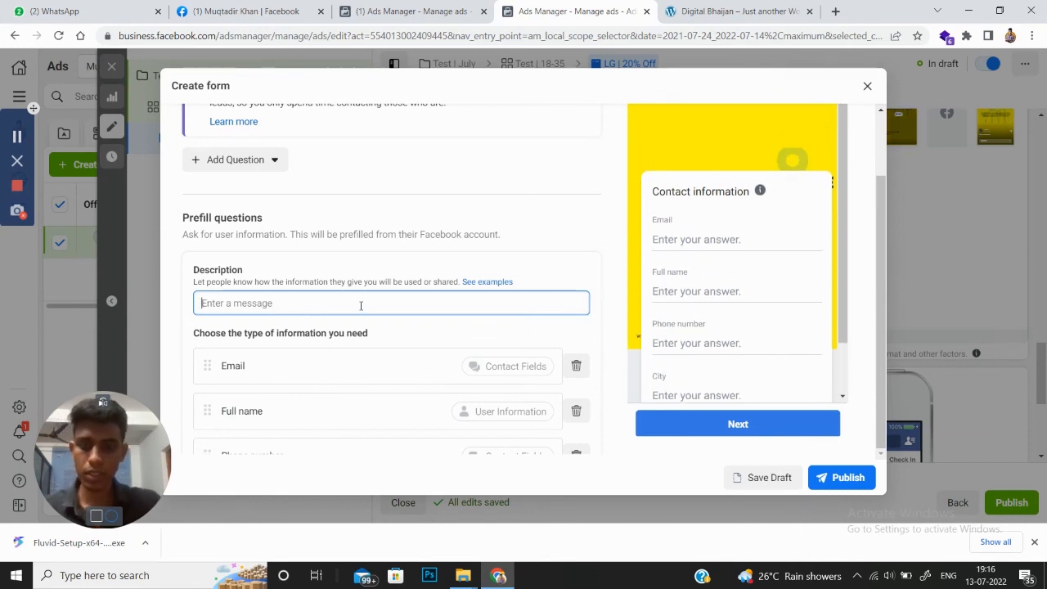
type("This is test")
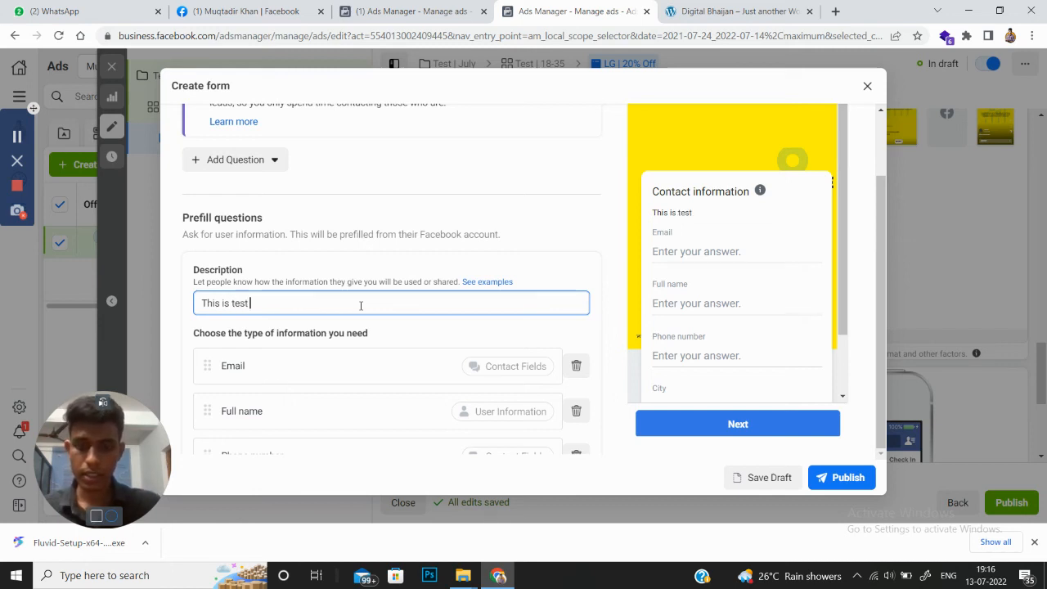
type(" description!")
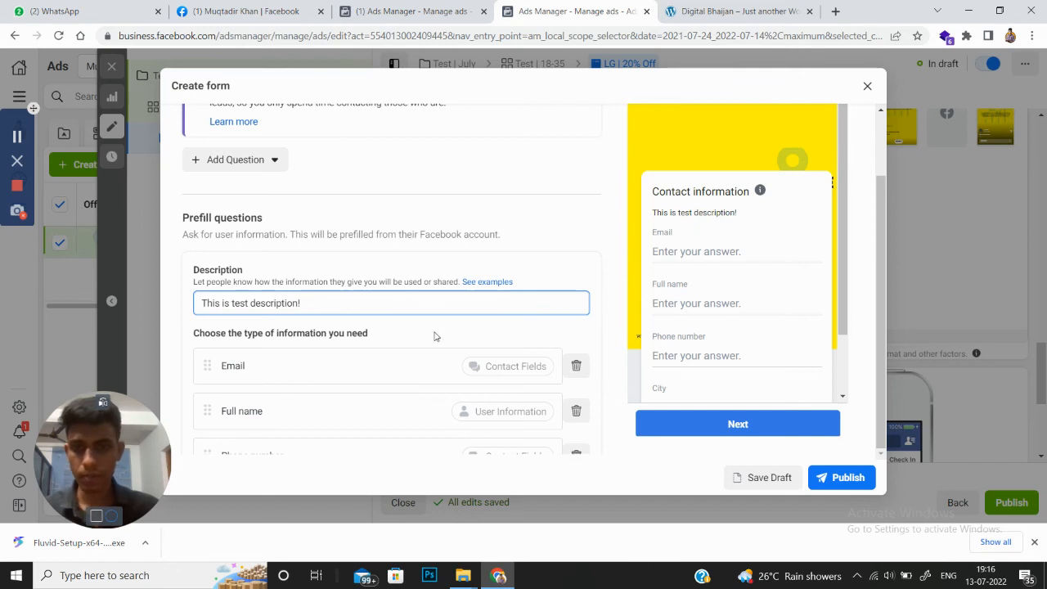
- Check the form's completion message settings and publish the instant form
scroll(413, 368, "down", 3)
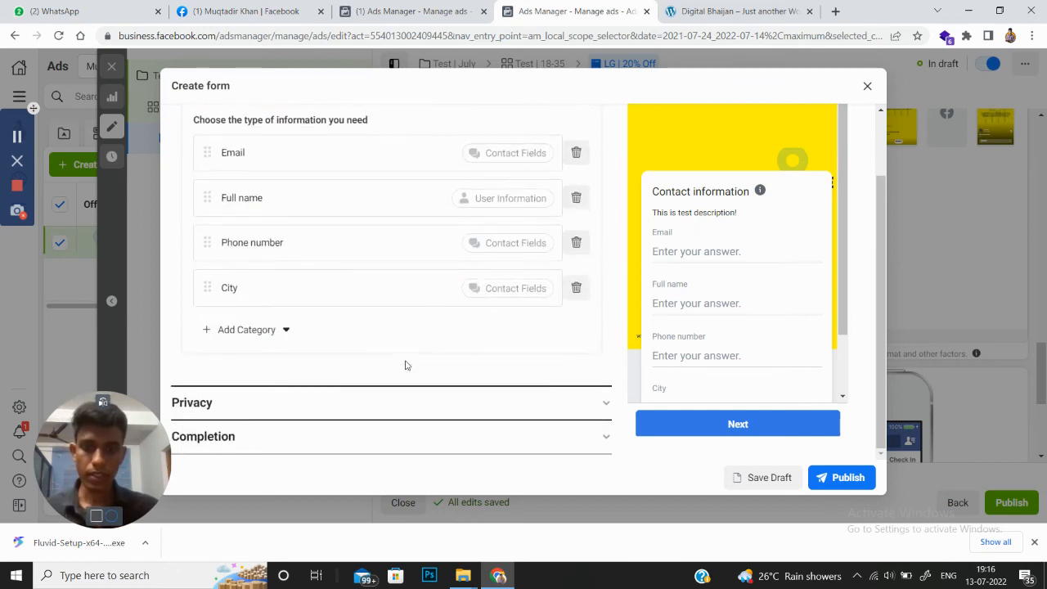
left_click(396, 436)
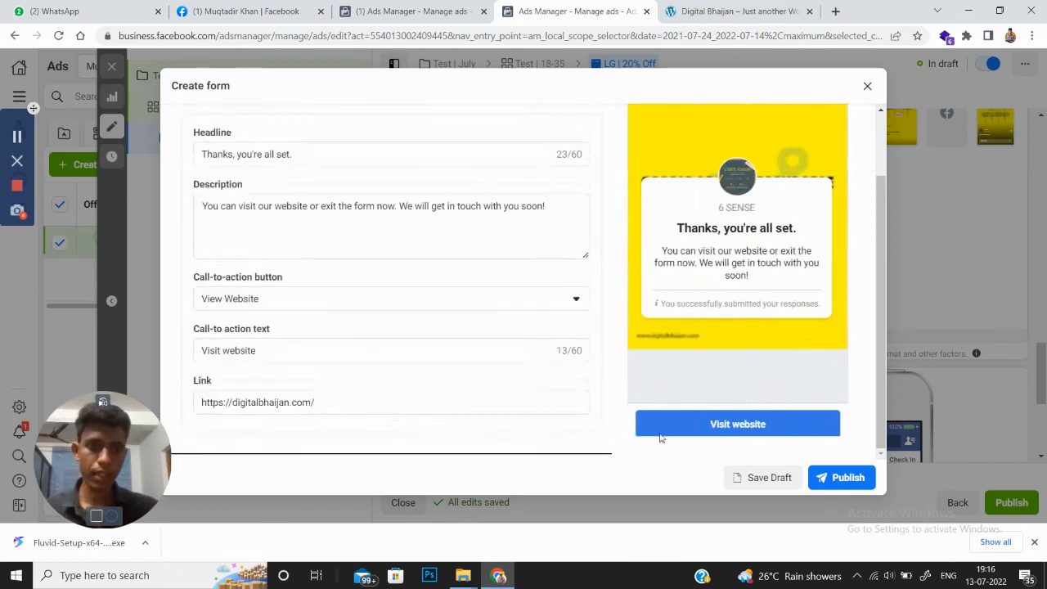
left_click(846, 482)
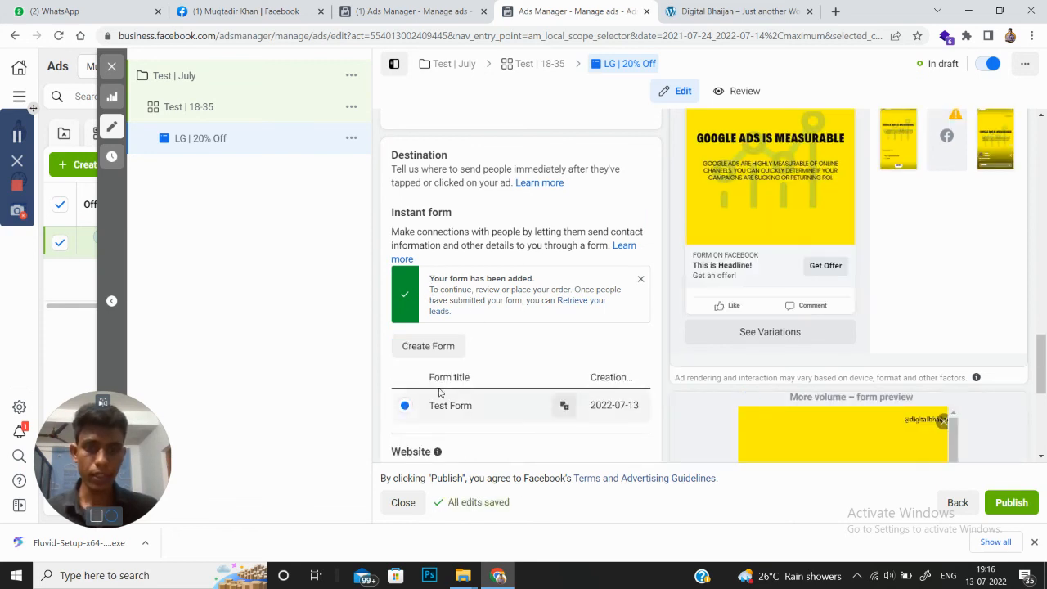
scroll(430, 393, "down", 3)
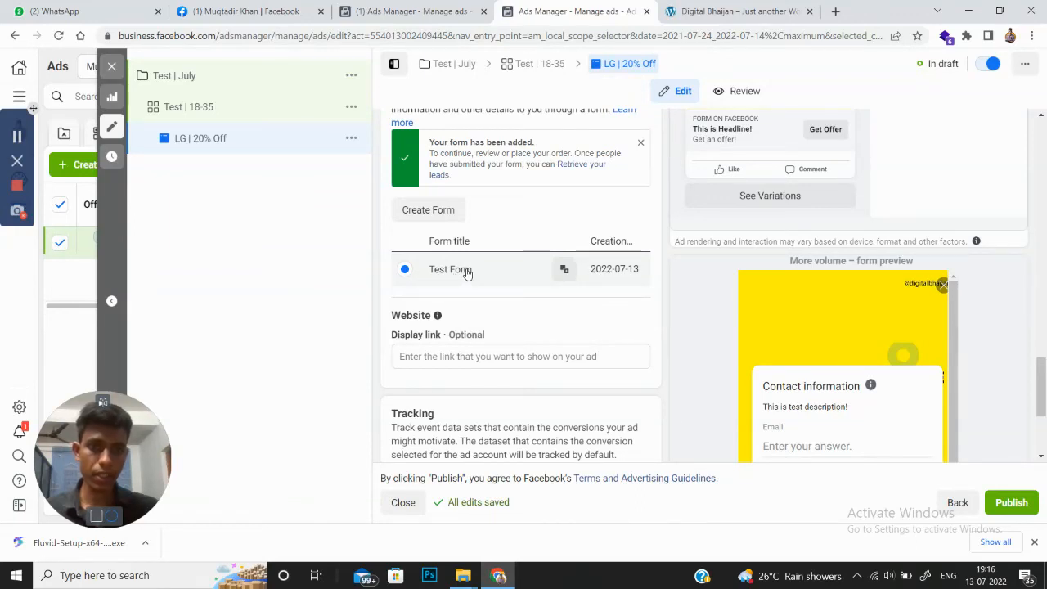
scroll(497, 315, "down", 4)
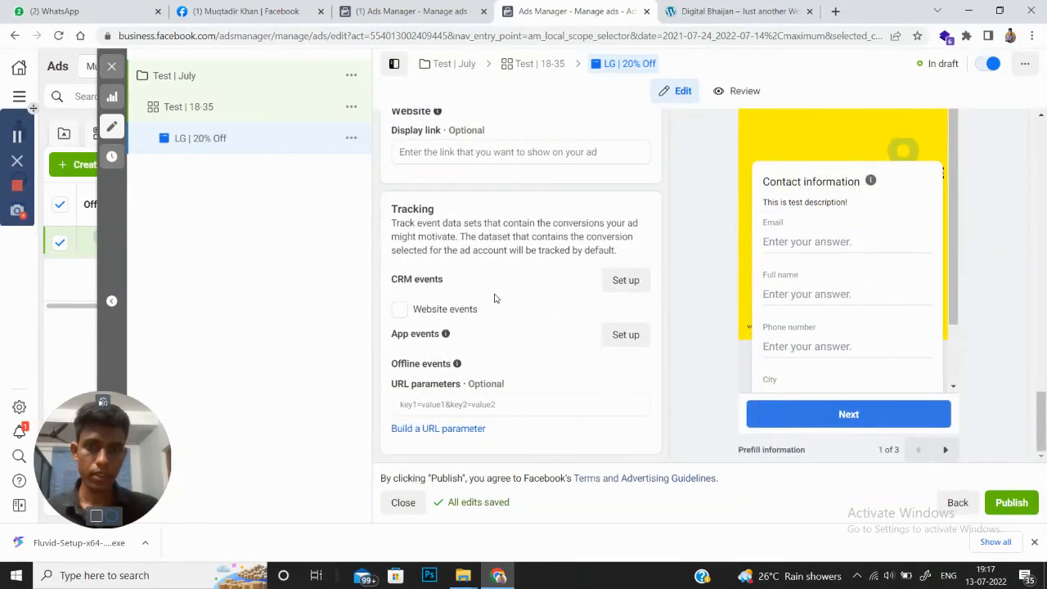
scroll(494, 299, "up", 1)
left_click(505, 223)
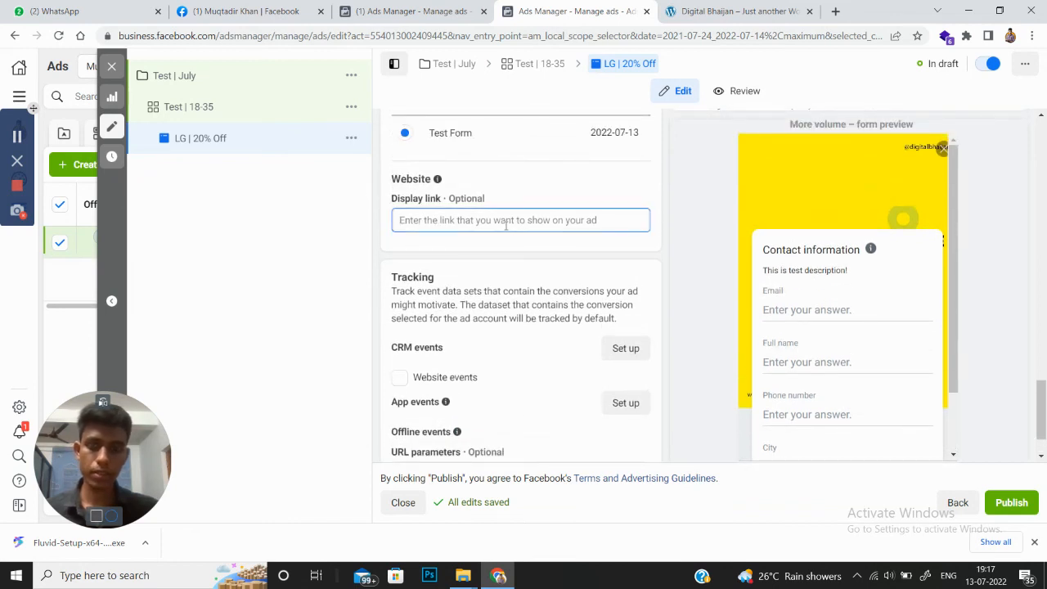
type("https://digitalbhaijan.com/")
key("BackSpace")
left_click_drag(431, 222, 384, 233)
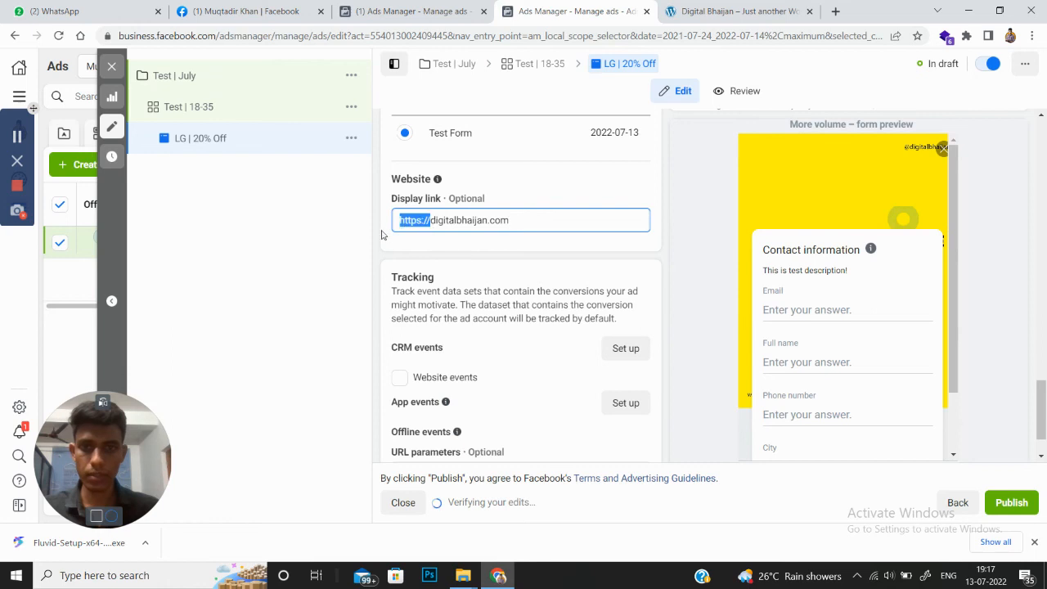
key("BackSpace")
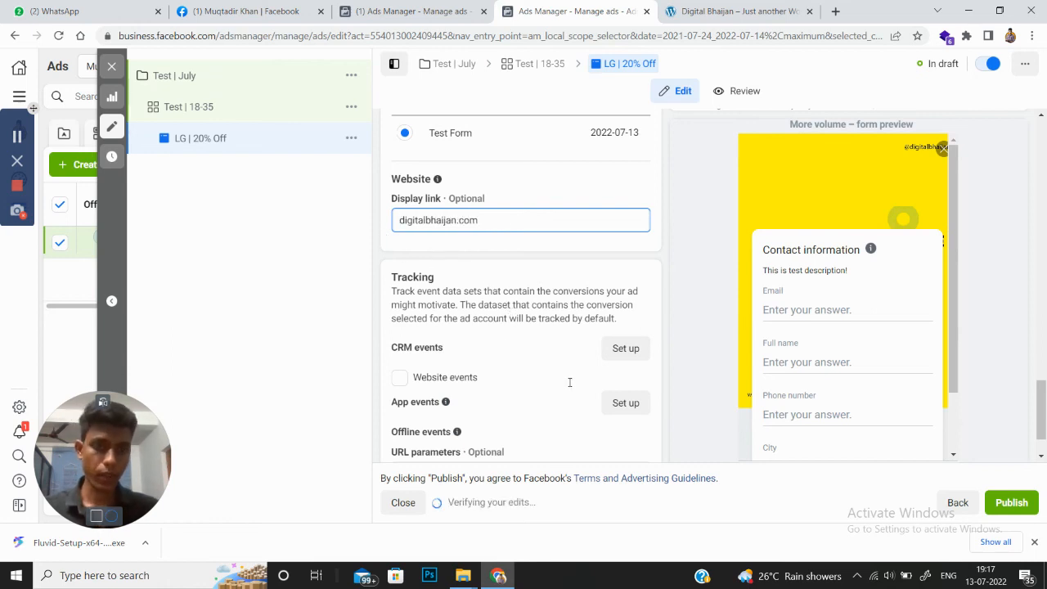
scroll(496, 342, "down", 1)
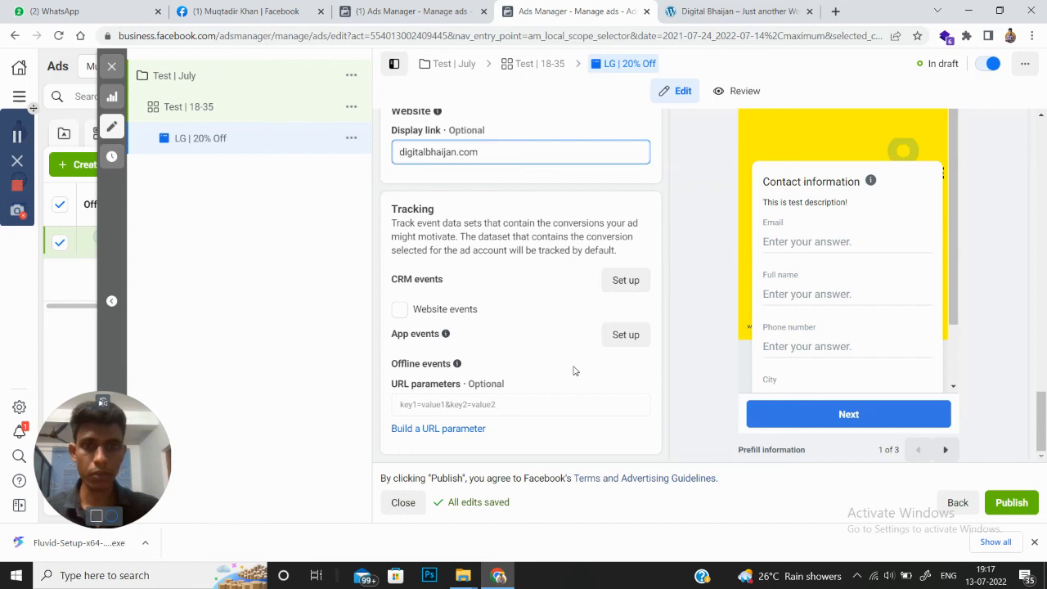
- Open the review of the ad "LG | 20% Off" and examine its summary and Mobile Feed preview
scroll(571, 370, "up", 15)
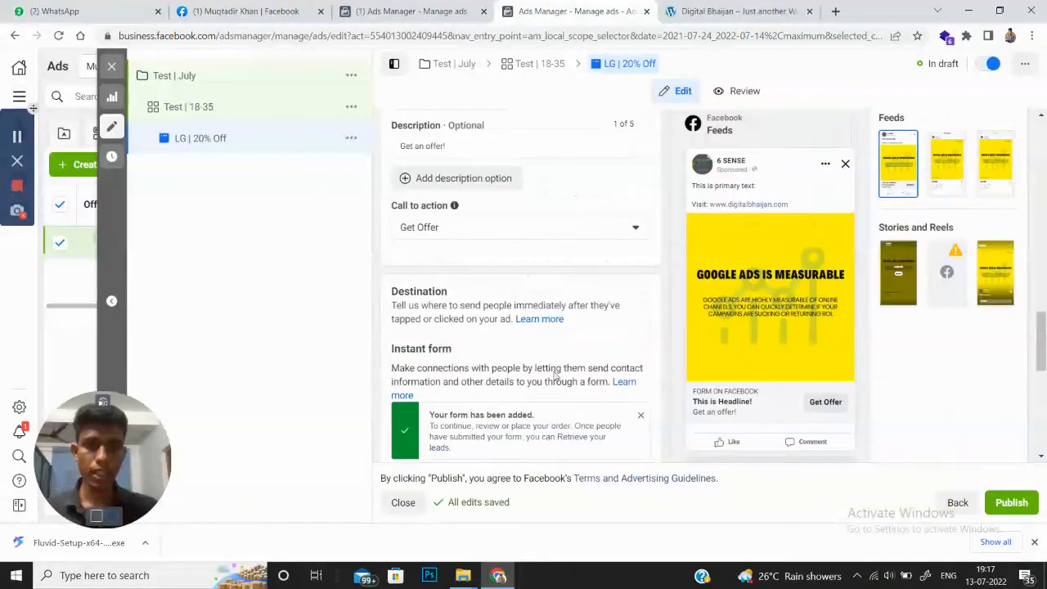
scroll(553, 370, "up", 6)
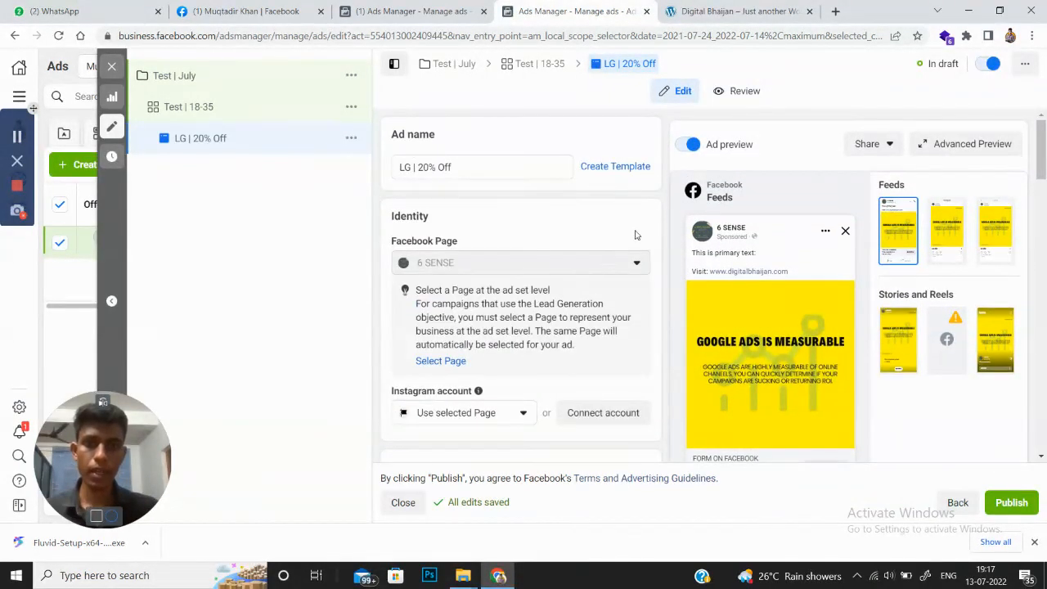
left_click(746, 91)
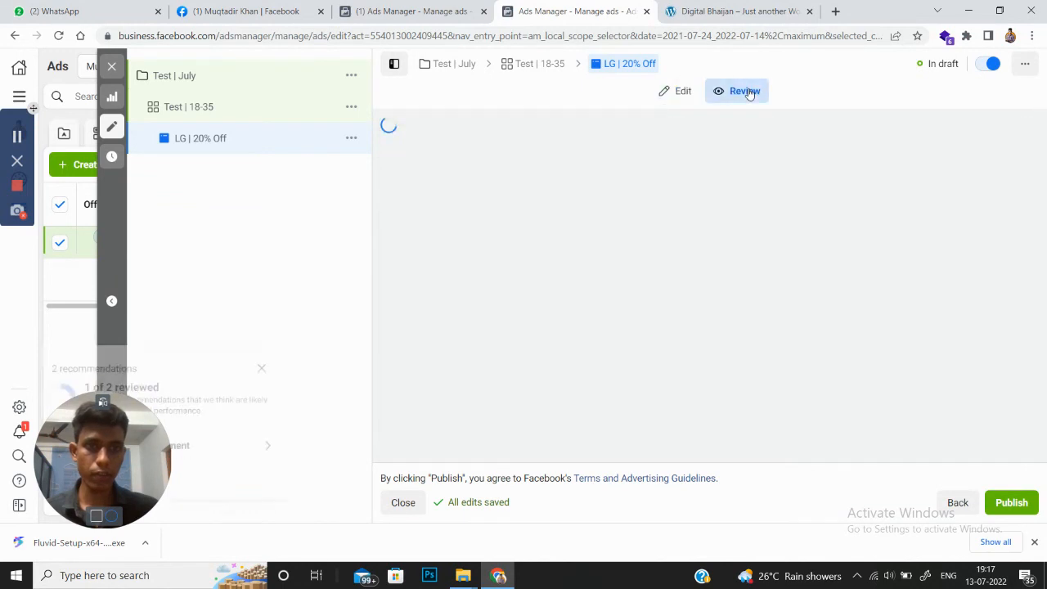
scroll(570, 262, "down", 3)
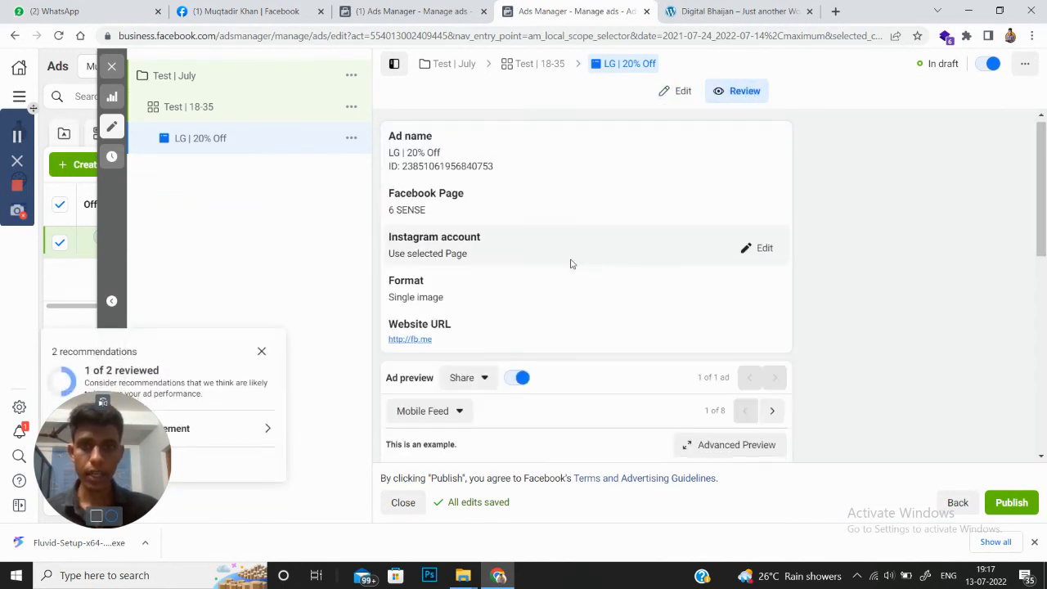
scroll(569, 264, "down", 2)
scroll(569, 263, "up", 2)
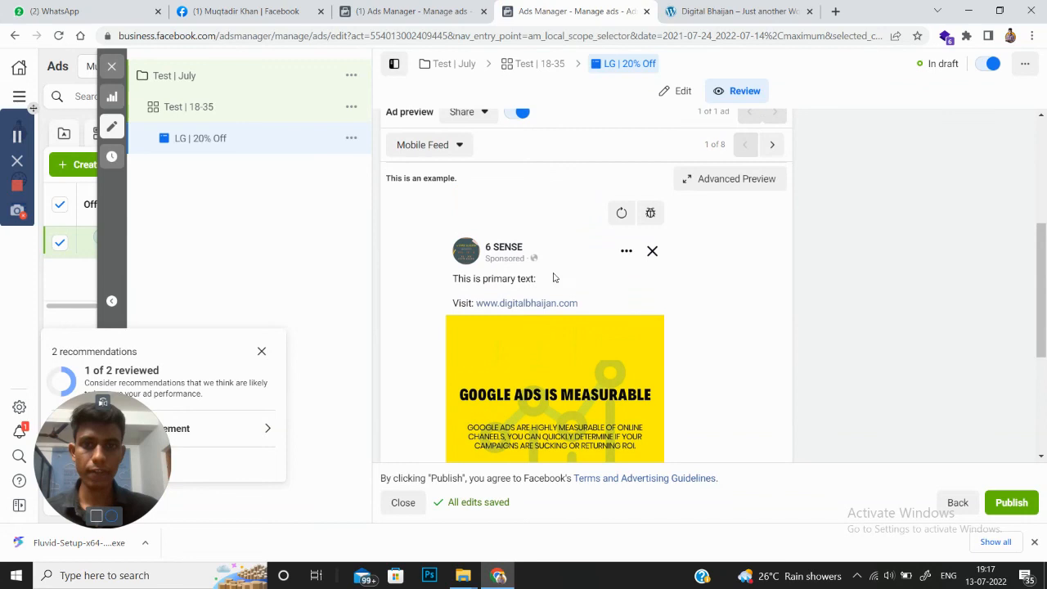
scroll(507, 246, "up", 2)
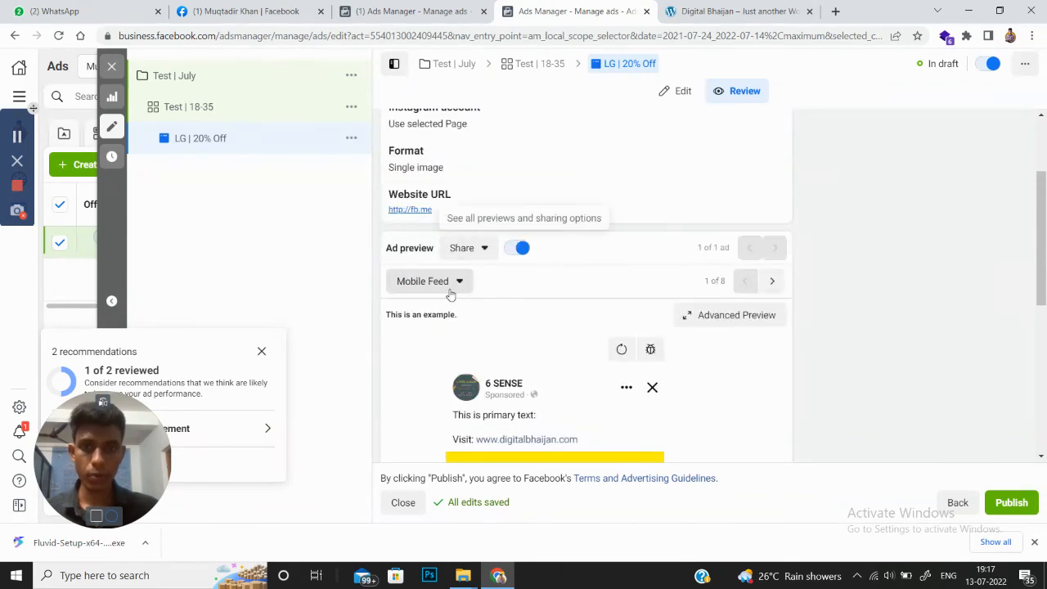
scroll(450, 293, "down", 2)
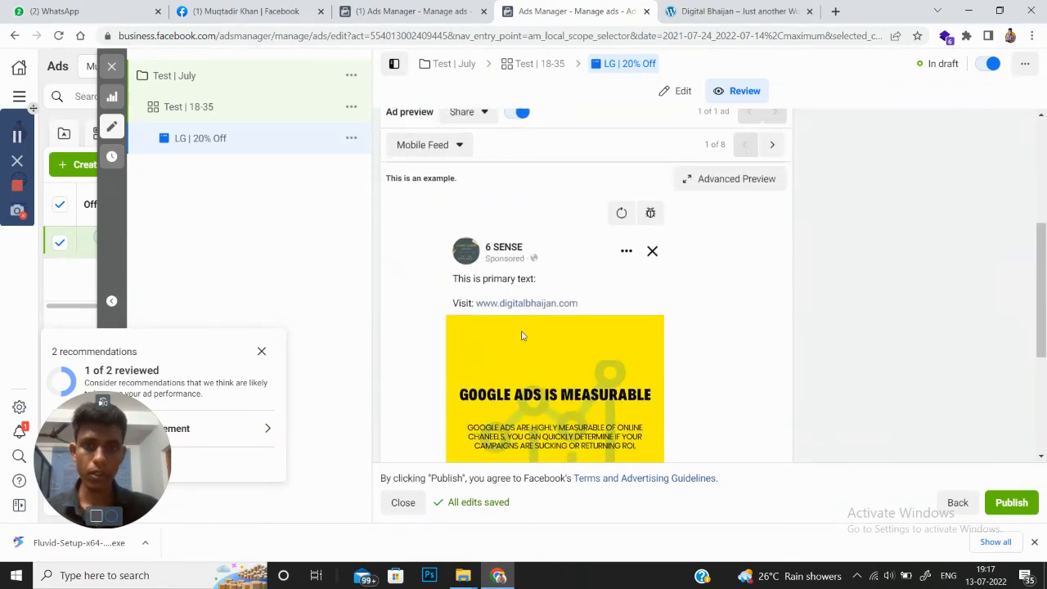
scroll(524, 336, "down", 2)
scroll(523, 278, "up", 2)
- Switch the ad preview to Desktop Feed and look over the ad and its summary details
left_click(448, 154)
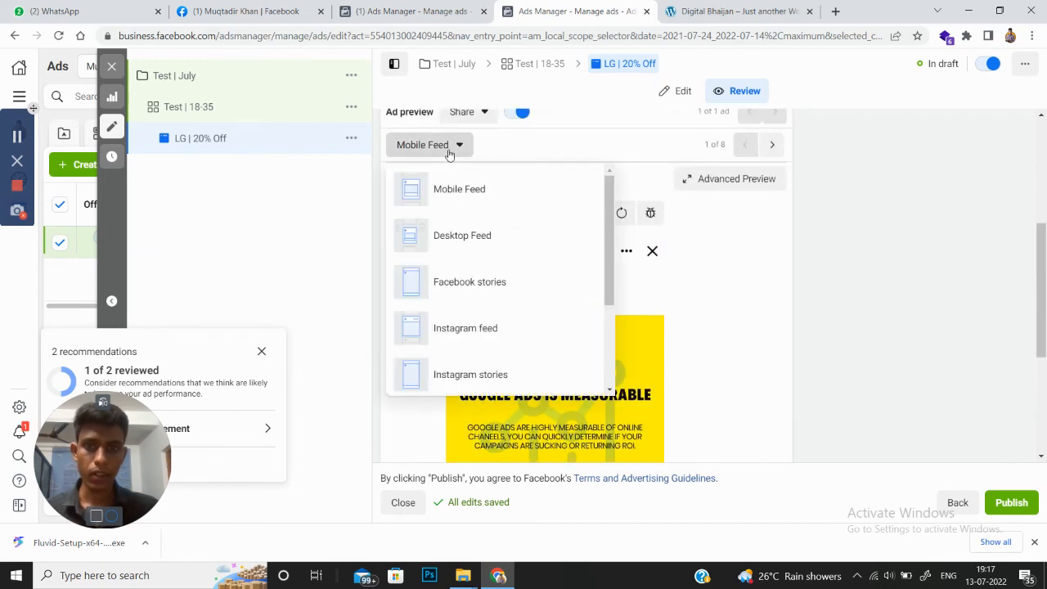
left_click(451, 241)
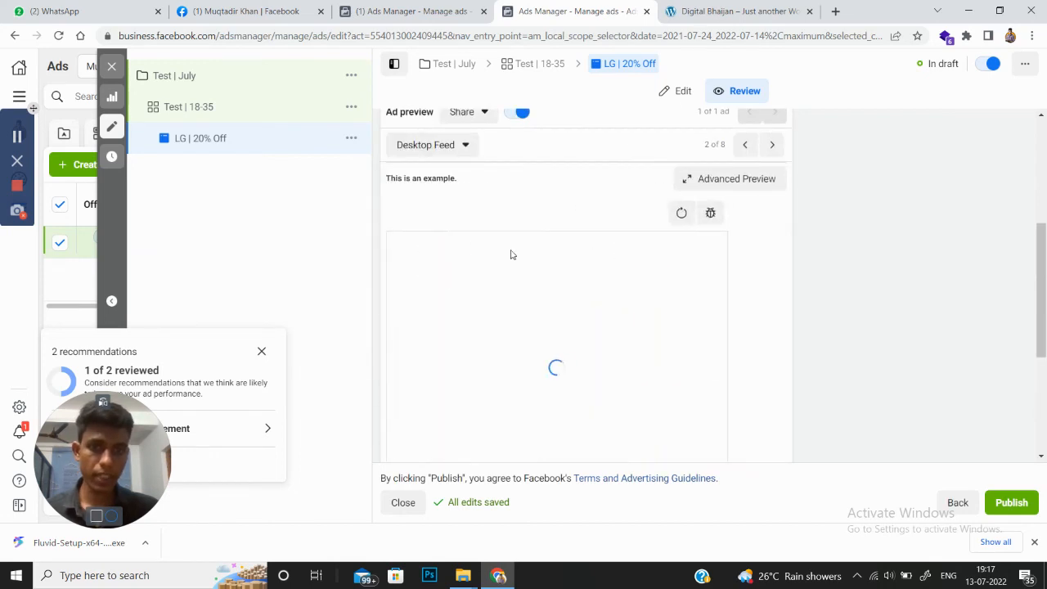
scroll(568, 259, "down", 2)
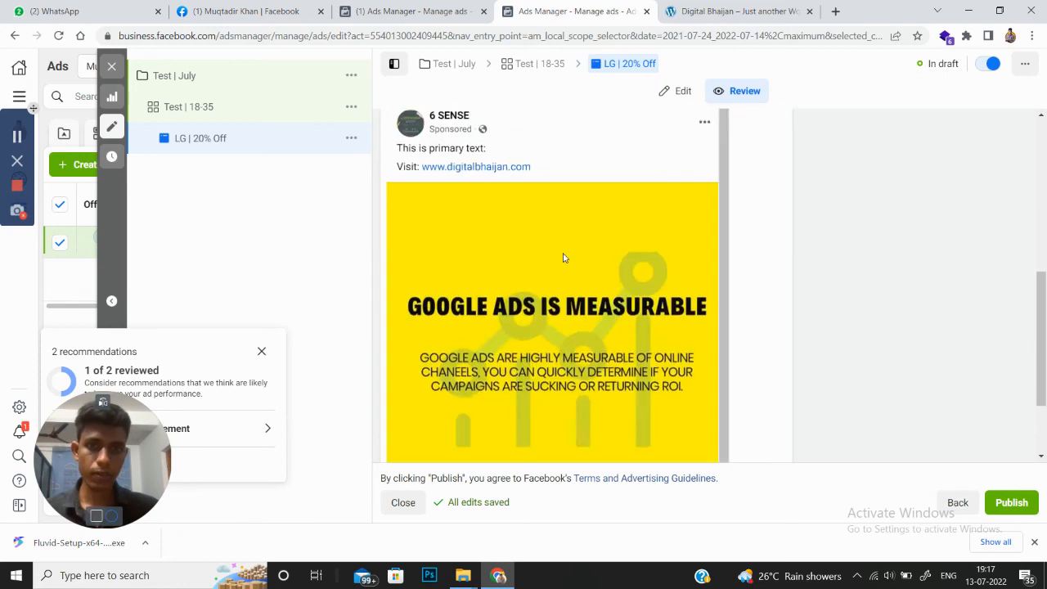
scroll(564, 258, "up", 1)
scroll(556, 251, "down", 4)
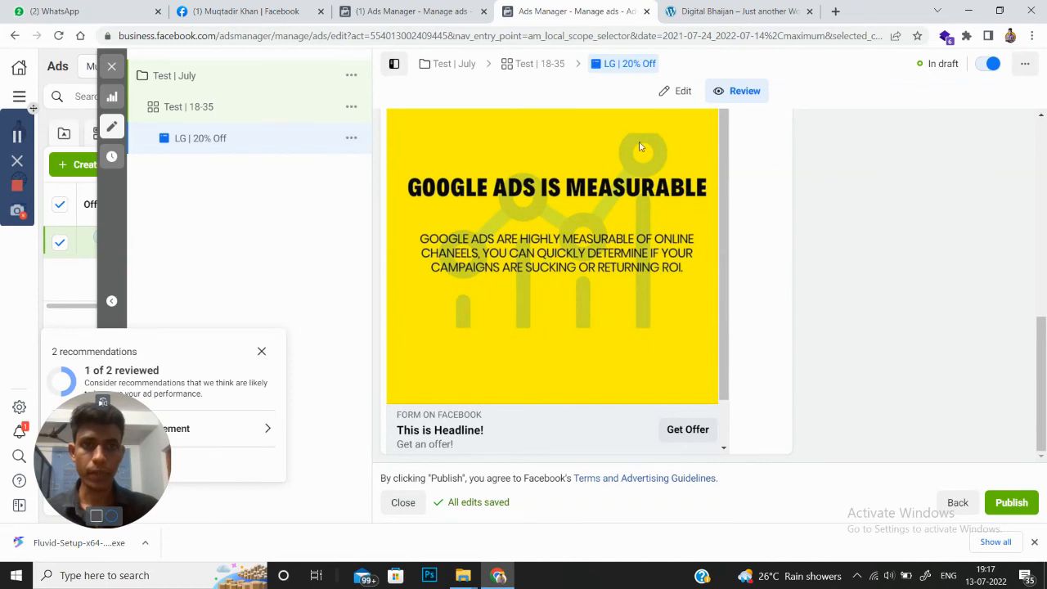
scroll(573, 237, "up", 6)
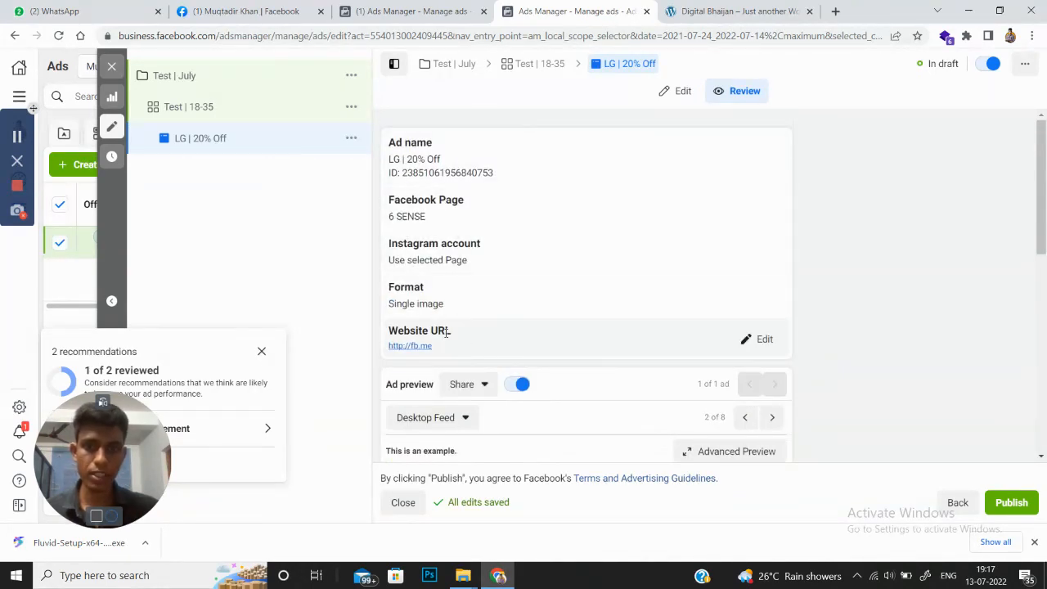
- Return to editing the ad and look through its setup, media, texts and call to action
left_click(683, 92)
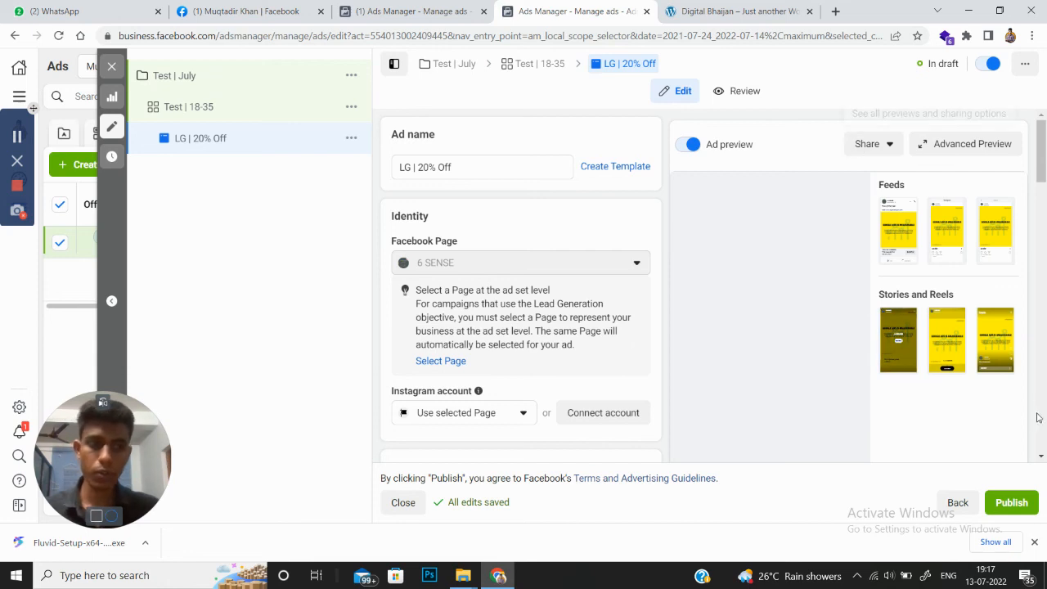
scroll(593, 274, "down", 6)
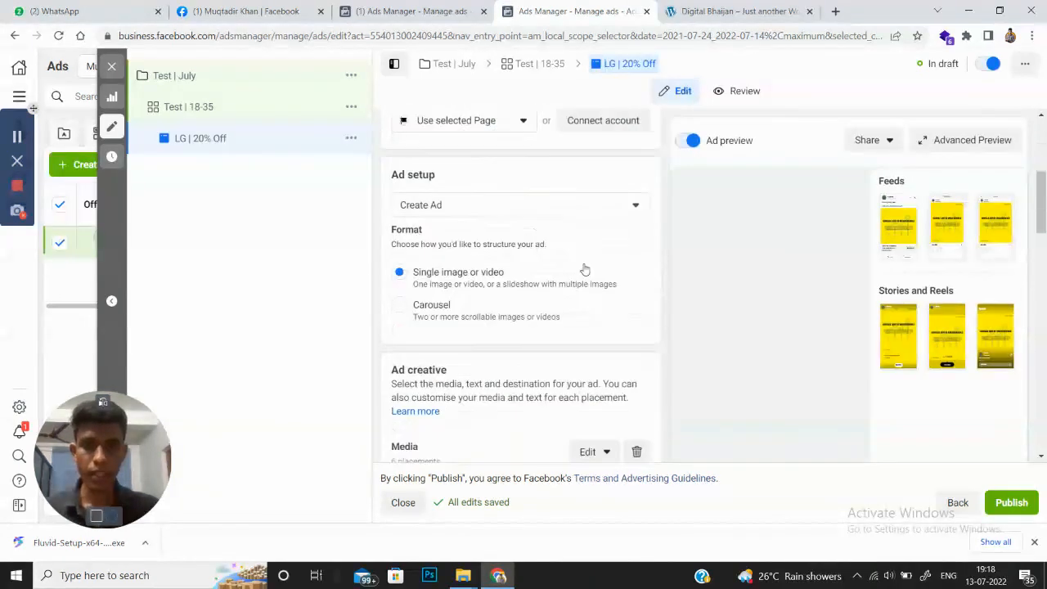
scroll(583, 267, "down", 1)
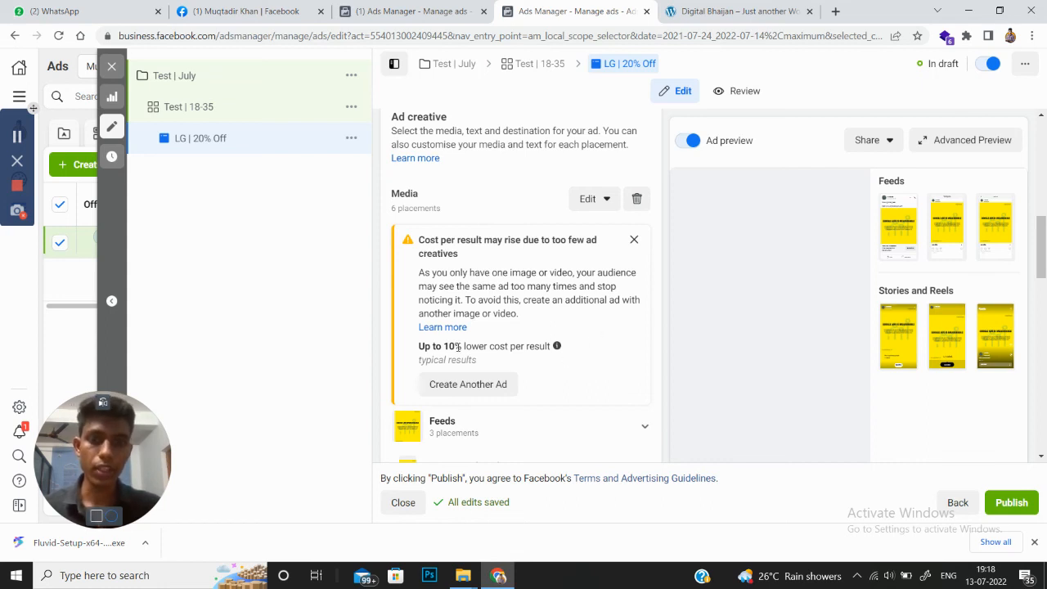
scroll(477, 388, "down", 1)
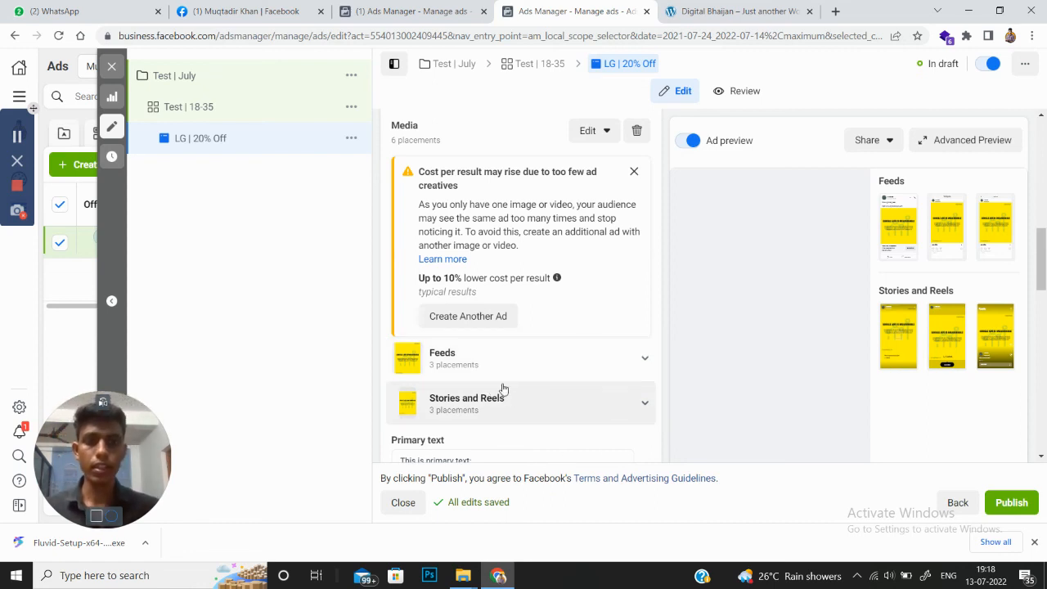
scroll(503, 389, "down", 7)
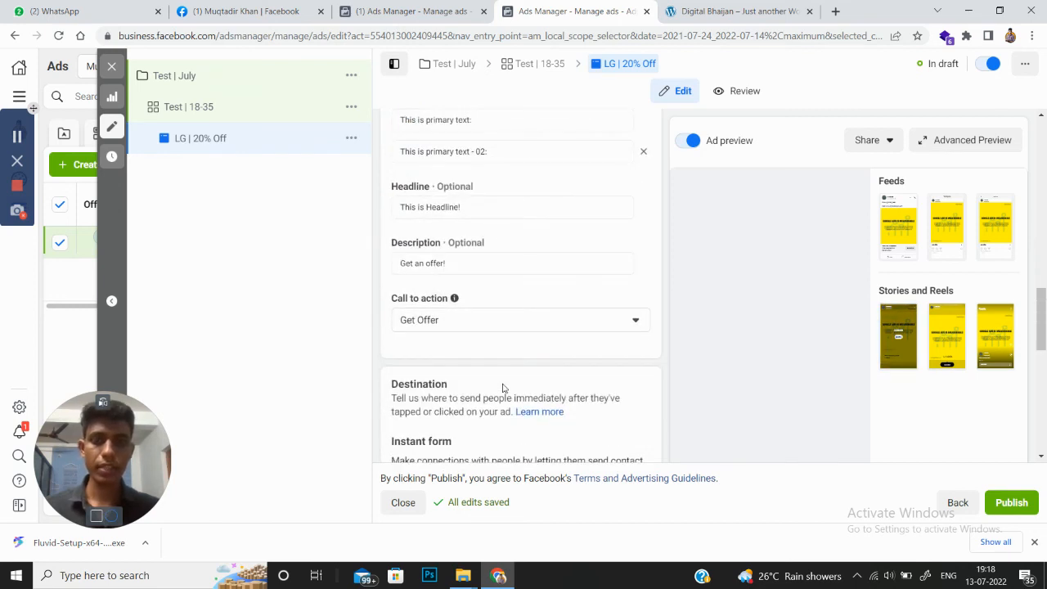
- Try to publish the ad, compare the Ad credit and Debit or credit card payment options, and dismiss the payment request
left_click(1011, 502)
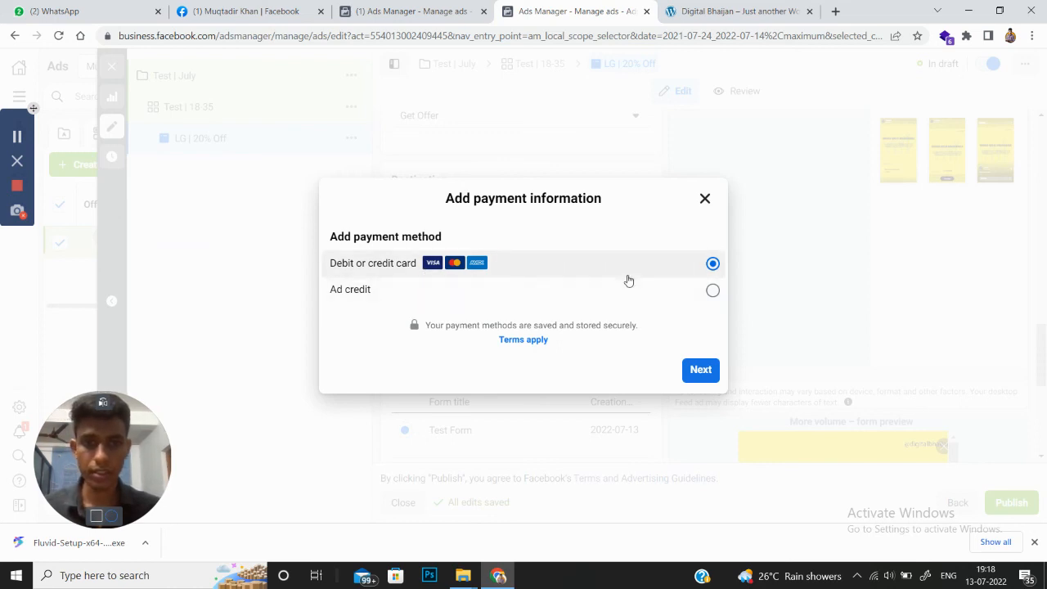
left_click(549, 298)
left_click(535, 263)
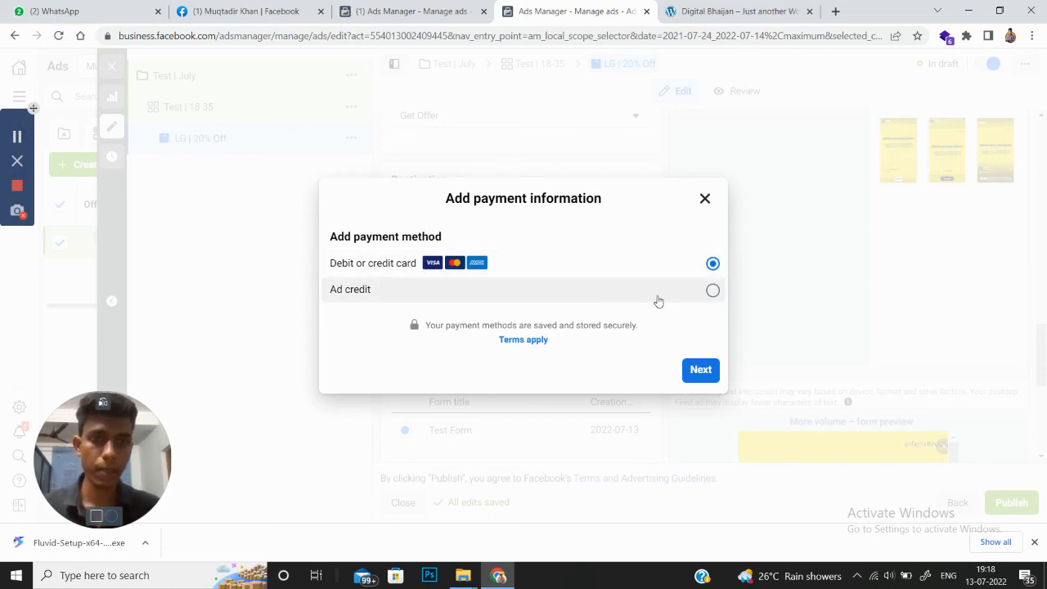
left_click(704, 199)
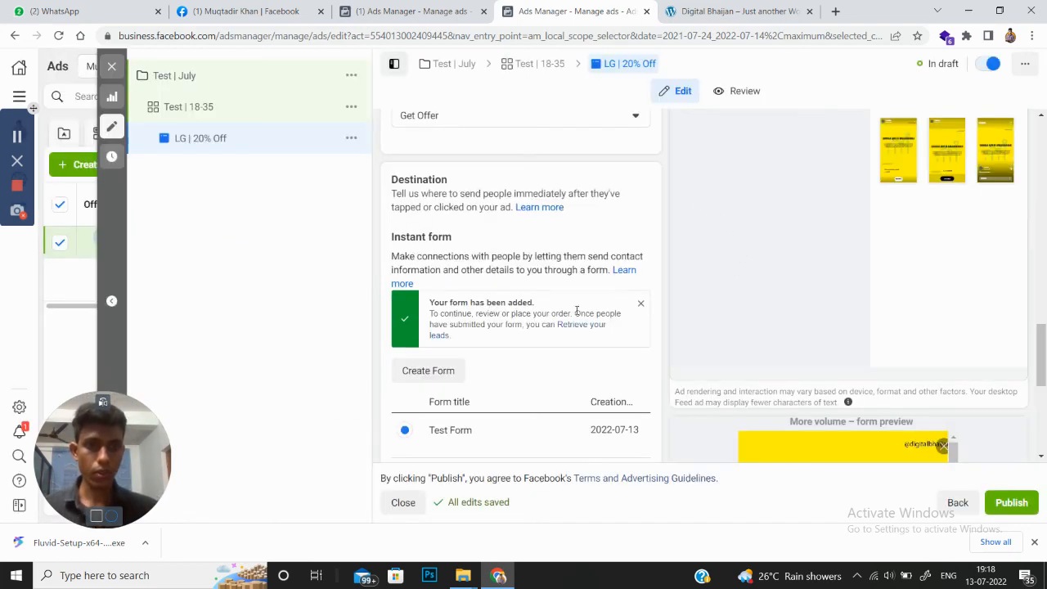
scroll(562, 310, "up", 2)
scroll(563, 310, "up", 10)
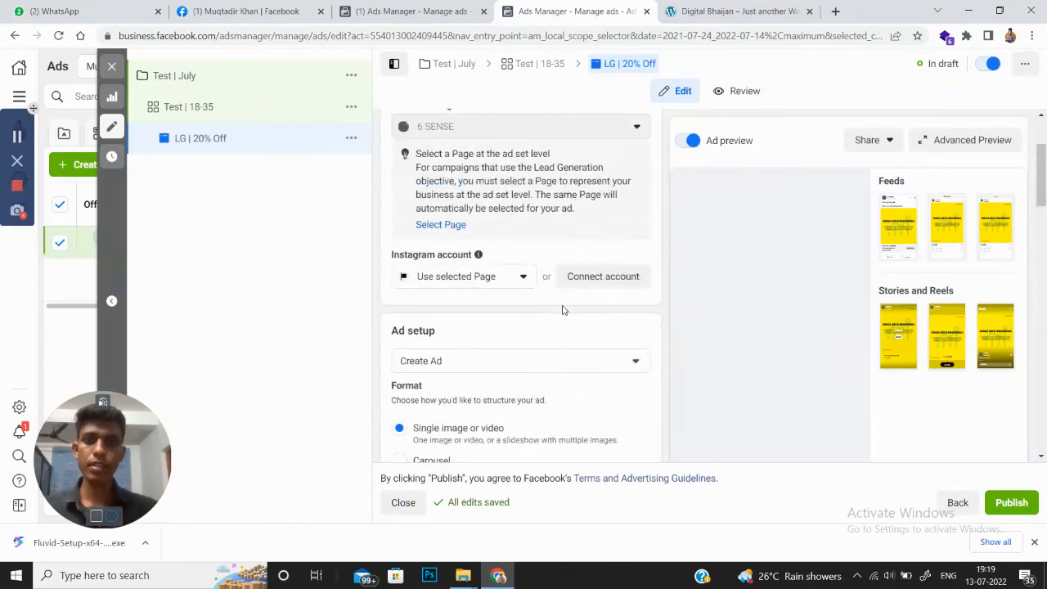
scroll(563, 310, "up", 2)
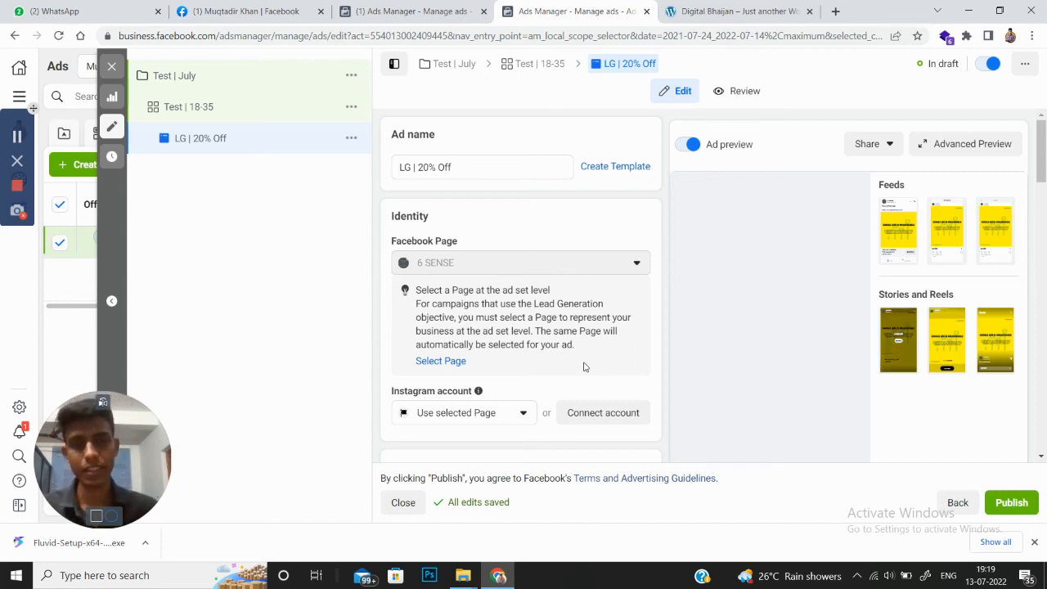
left_click(14, 187)
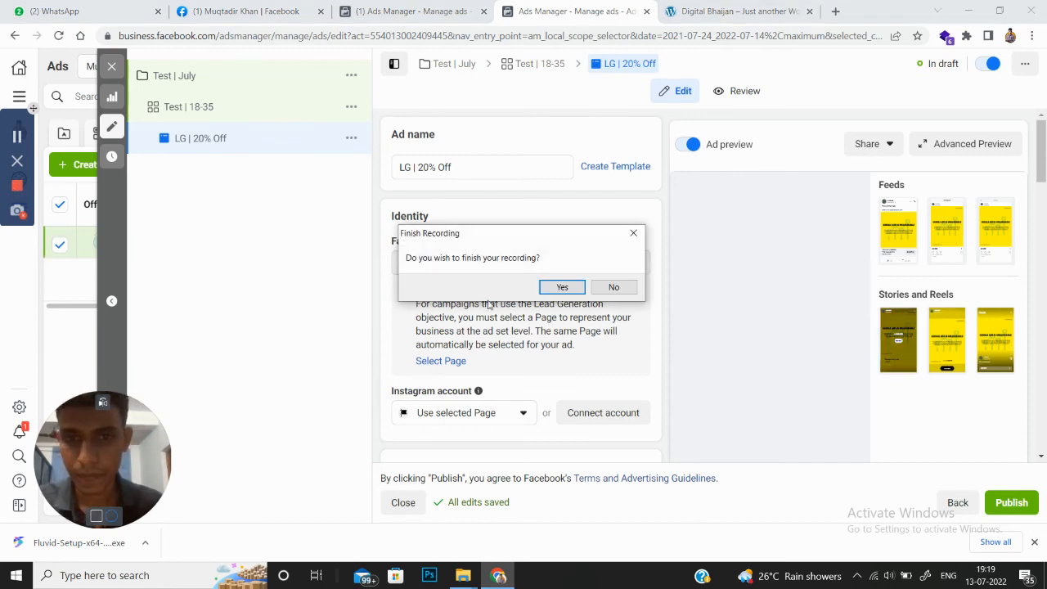